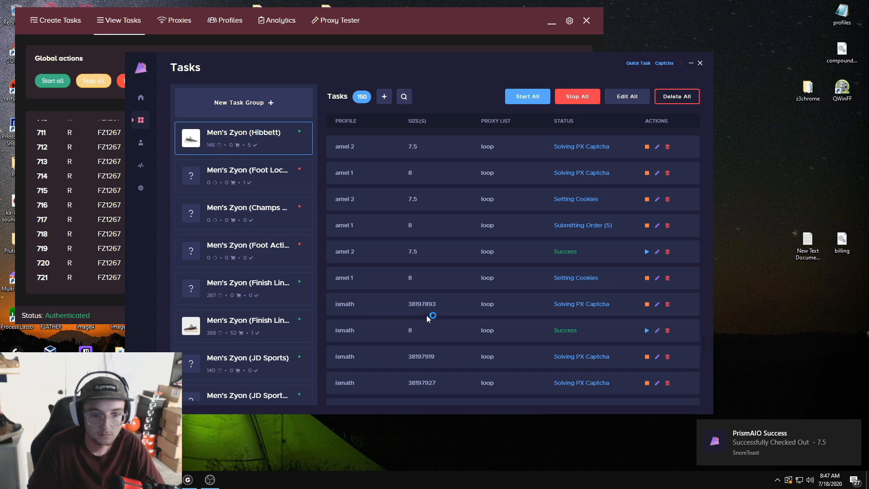
Review the task statuses in the Men's Zyon (Hibbett) task group.
{"action": "scroll", "coordinate": [429, 318], "scroll_direction": "down", "scroll_amount": 12}
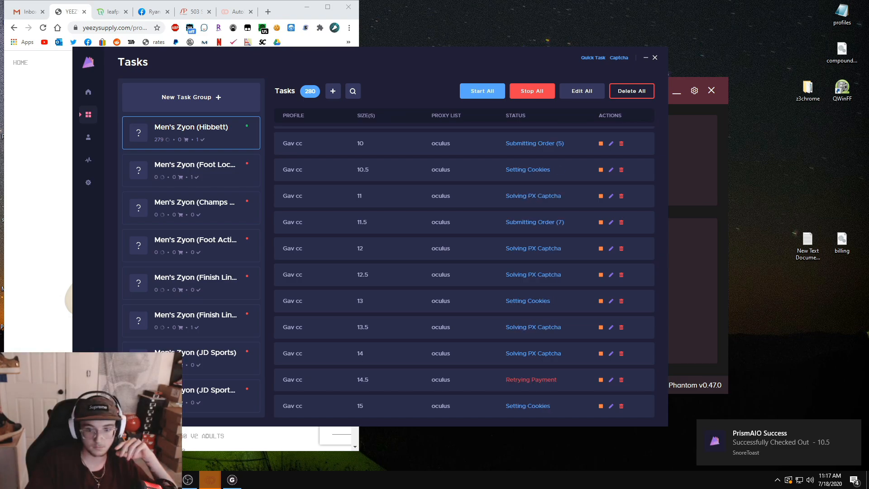
{"action": "scroll", "coordinate": [180, 283], "scroll_direction": "down", "scroll_amount": 5}
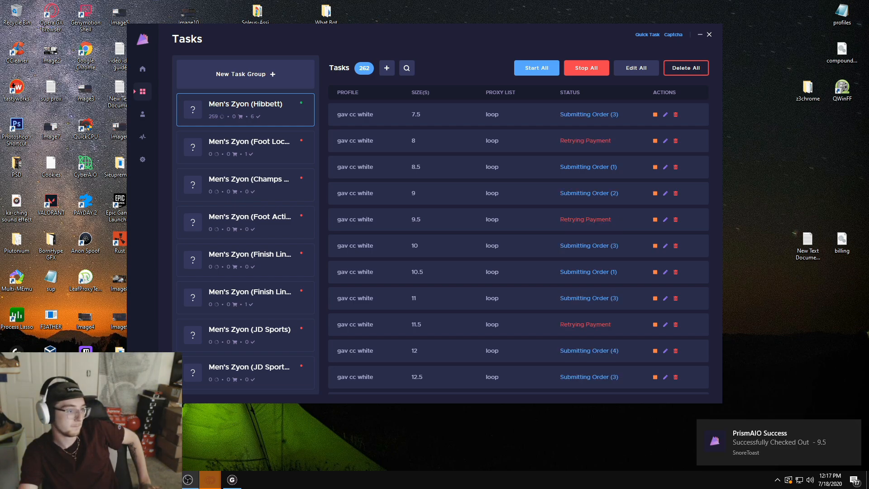
{"action": "scroll", "coordinate": [259, 200], "scroll_direction": "down", "scroll_amount": 5}
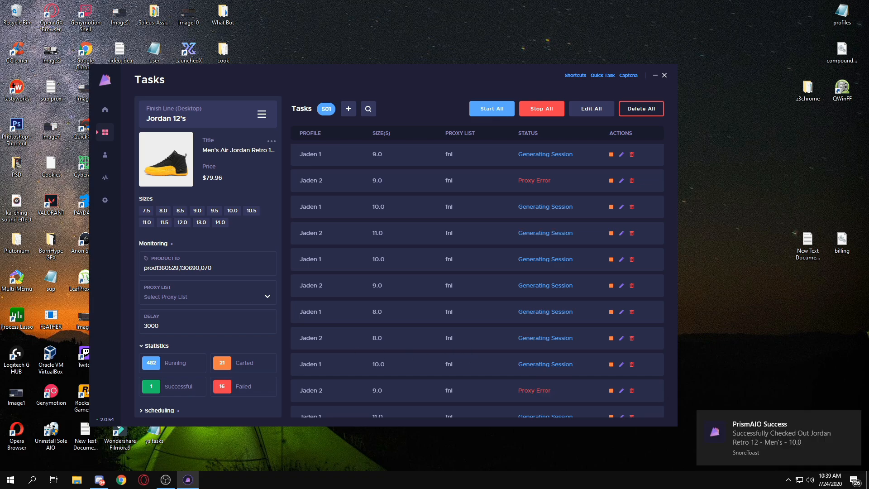
View the successful tasks in the Finish Line (Desktop) Jordan 12's group and in the Foot Locker US Jordan 12's group.
{"action": "left_click", "coordinate": [179, 387]}
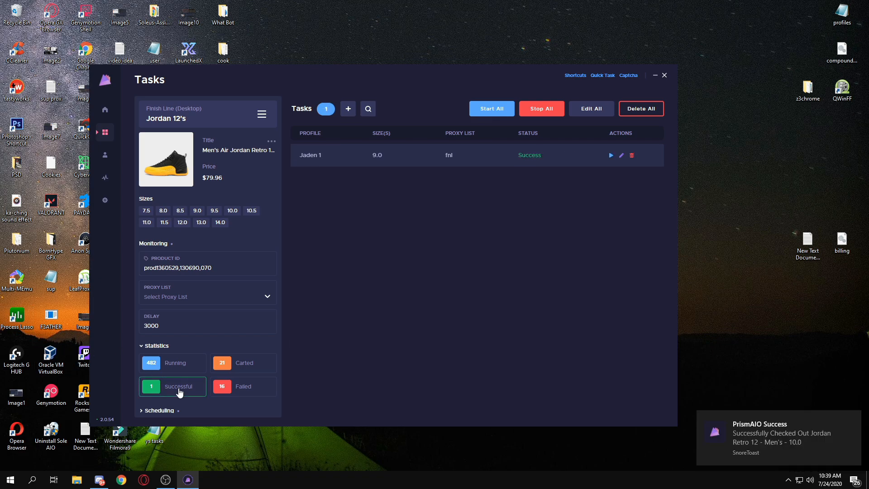
{"action": "left_click", "coordinate": [180, 387]}
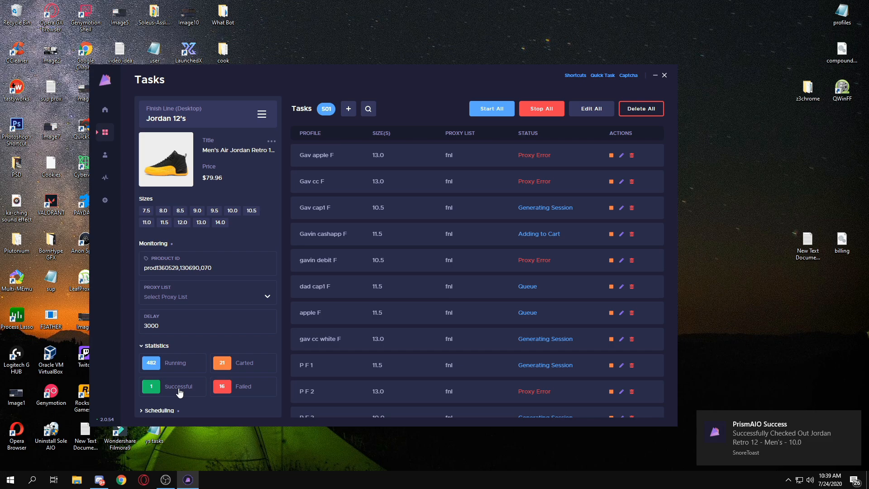
{"action": "left_click", "coordinate": [262, 115]}
{"action": "left_click", "coordinate": [238, 277]}
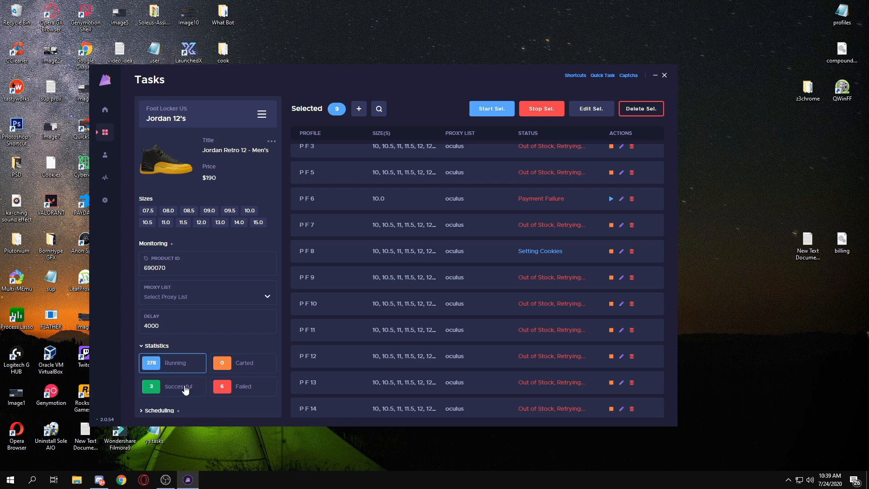
{"action": "left_click", "coordinate": [186, 387]}
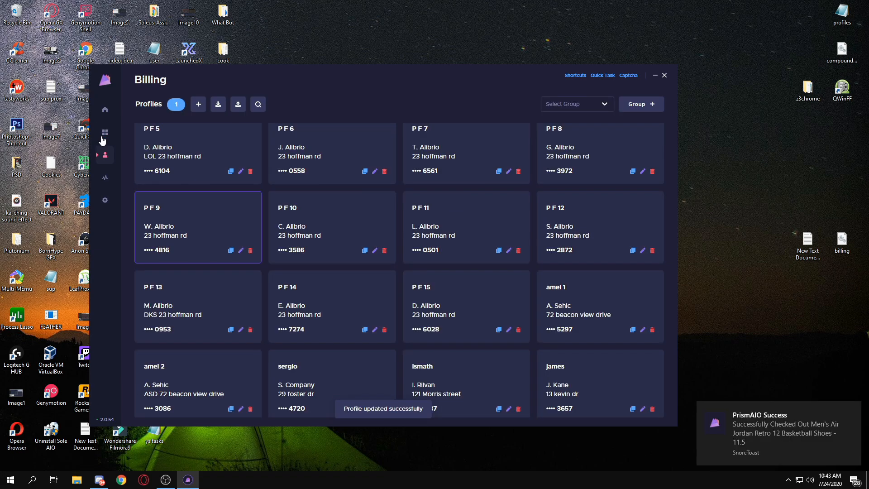
Reopen the Finish Line (Desktop) Jordan 12's task group and filter its tasks by successful status.
{"action": "left_click", "coordinate": [105, 135]}
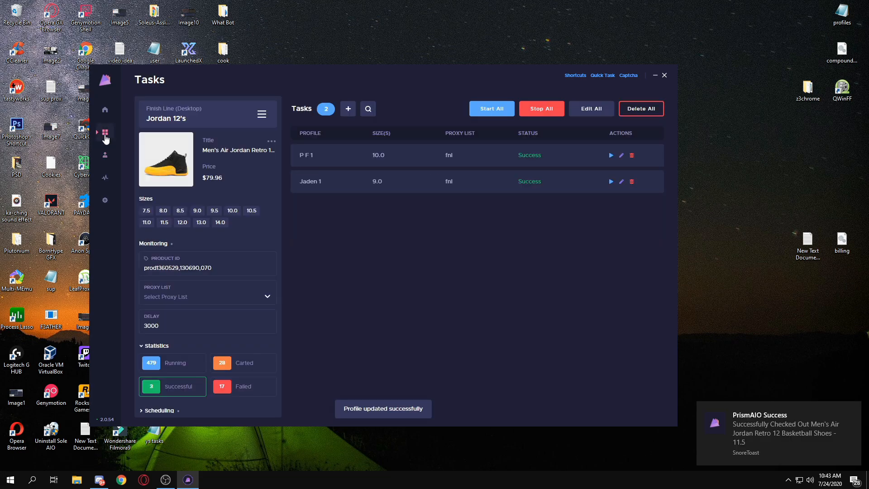
{"action": "left_click", "coordinate": [186, 386]}
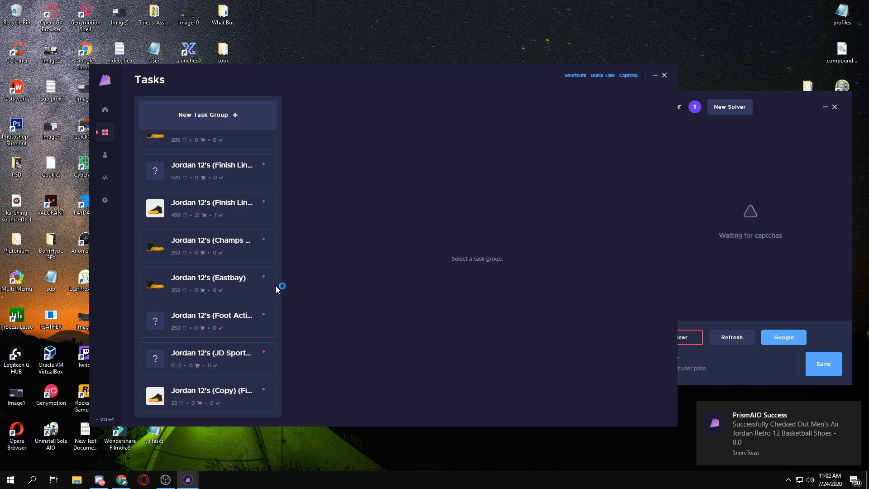
{"action": "left_click", "coordinate": [253, 220]}
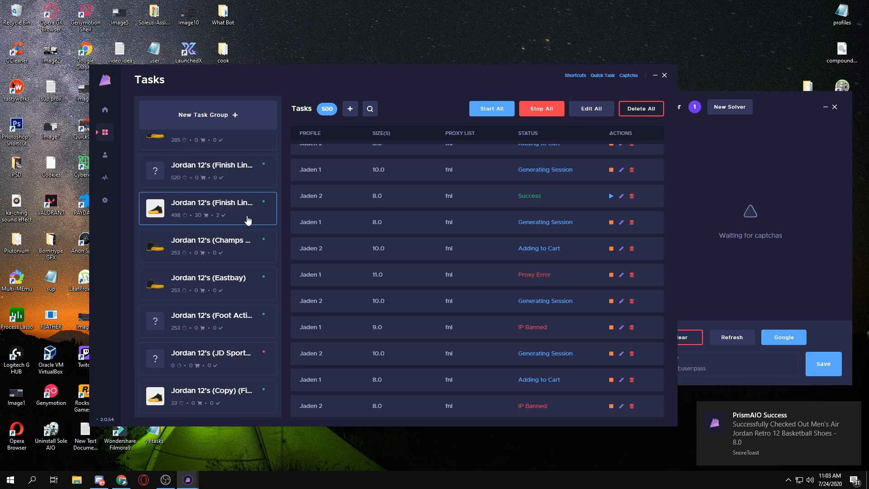
{"action": "left_click", "coordinate": [247, 220]}
{"action": "left_click", "coordinate": [188, 393]}
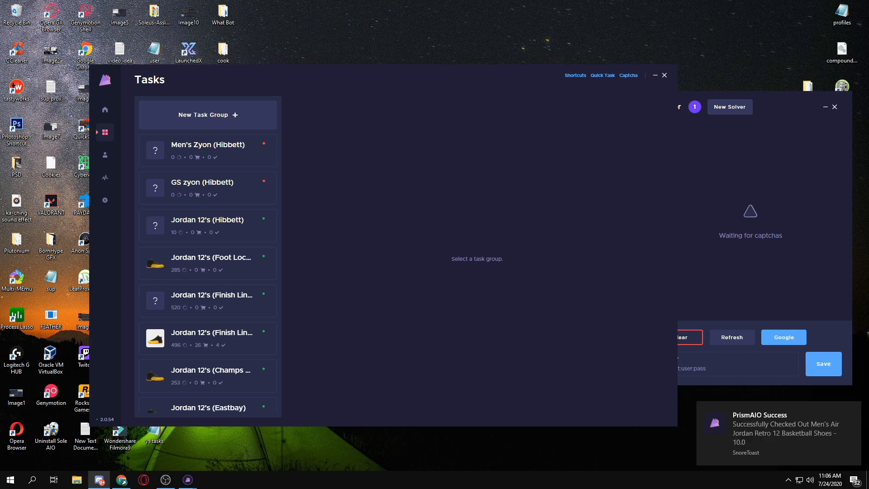
{"action": "left_click", "coordinate": [219, 351]}
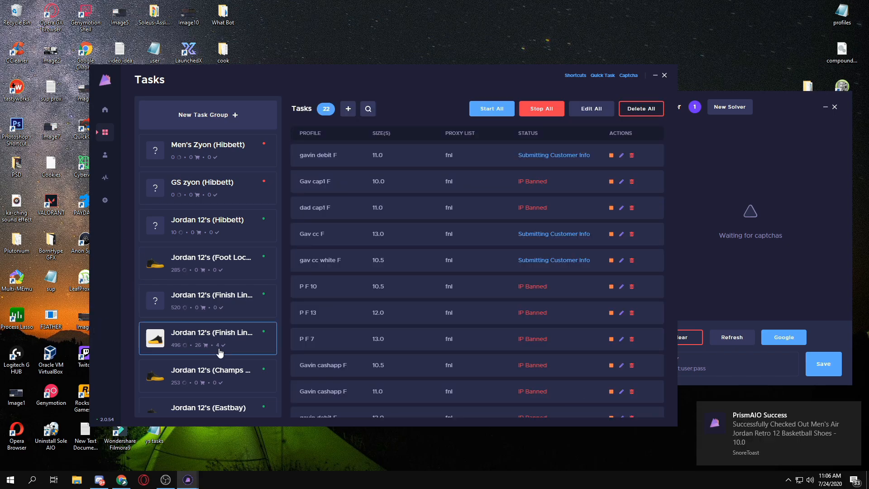
{"action": "left_click", "coordinate": [183, 389]}
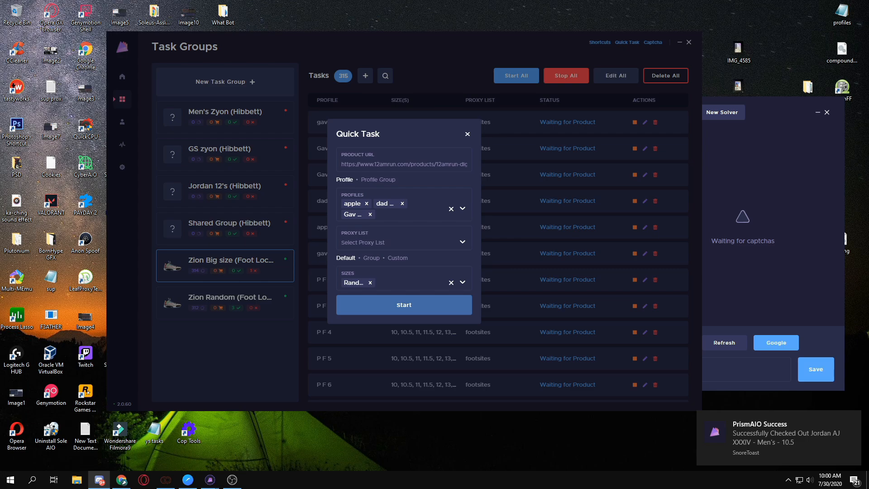
Dismiss the Quick Task form and show the successful tasks of the Zion Random Foot Locker US group.
{"action": "left_click", "coordinate": [468, 135]}
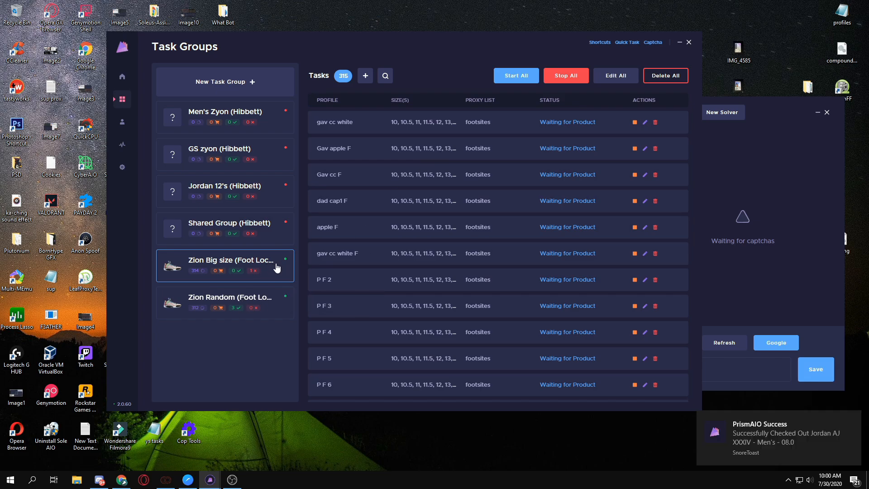
{"action": "left_click", "coordinate": [271, 313]}
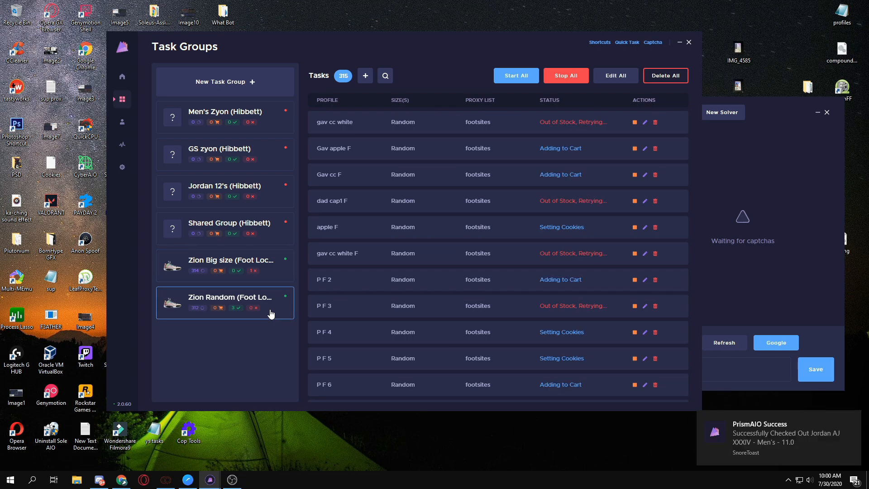
{"action": "left_click", "coordinate": [271, 313]}
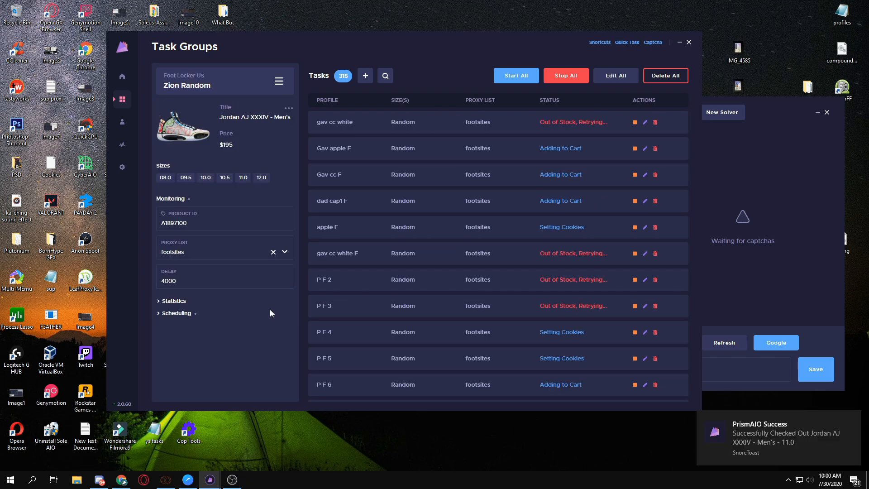
{"action": "left_click", "coordinate": [185, 302]}
{"action": "left_click", "coordinate": [194, 337]}
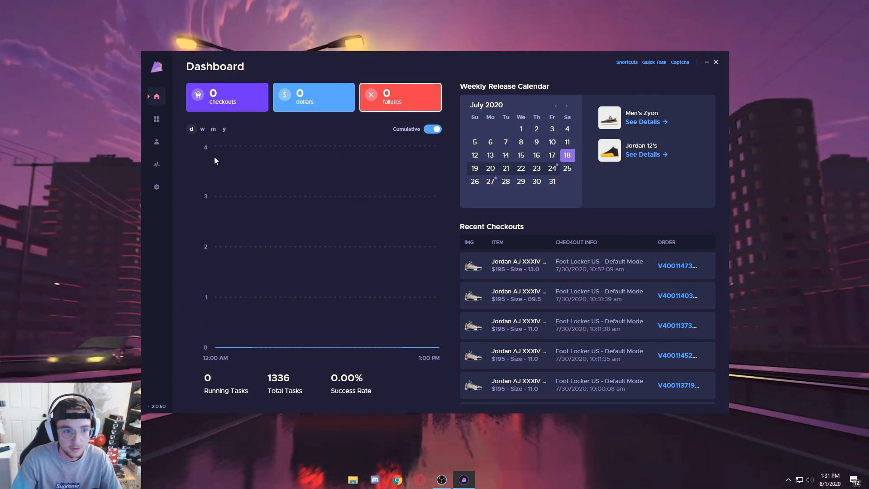
View the weekly and yearly checkout statistics, and browse the release calendar for July 24 and July 18.
{"action": "left_click", "coordinate": [202, 129]}
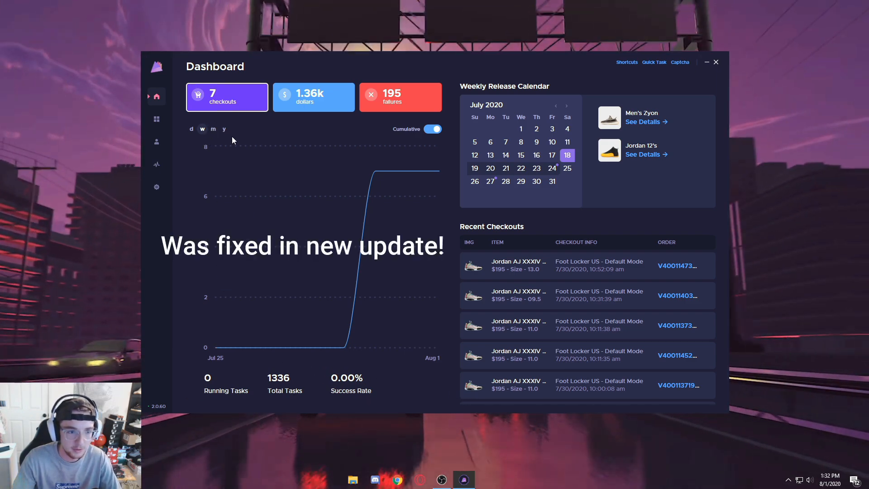
{"action": "left_click", "coordinate": [225, 129]}
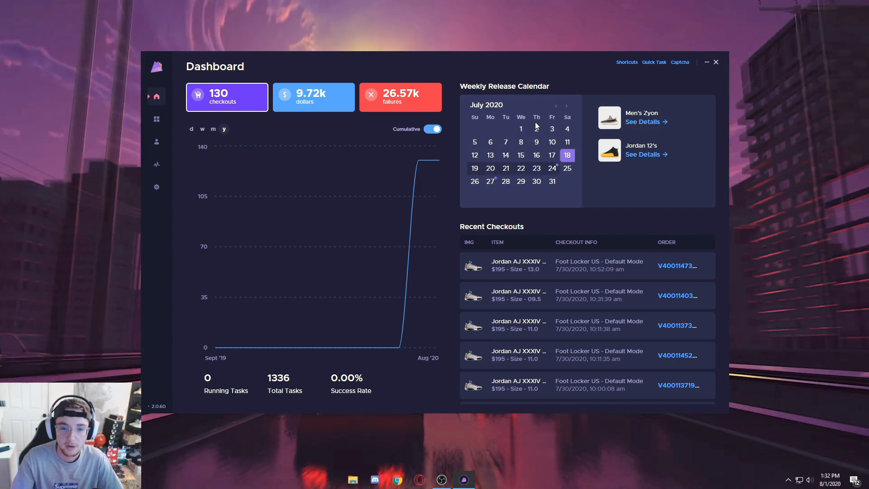
{"action": "left_click", "coordinate": [552, 154]}
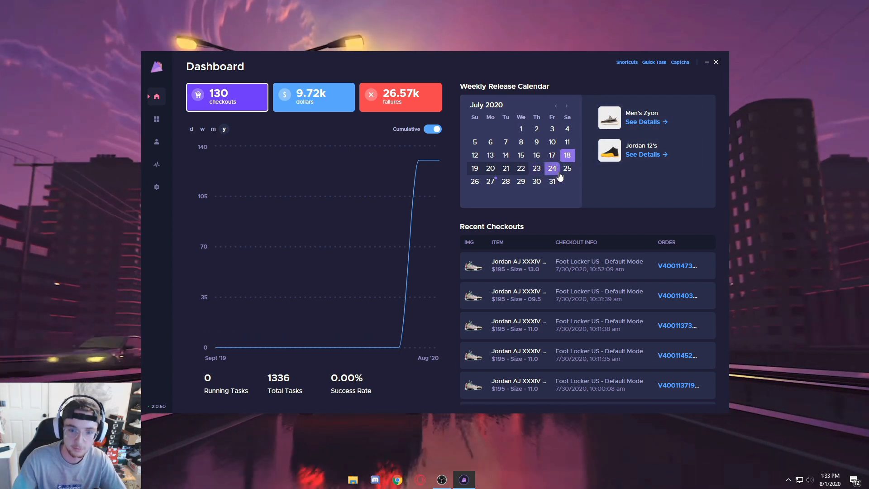
{"action": "left_click", "coordinate": [553, 171]}
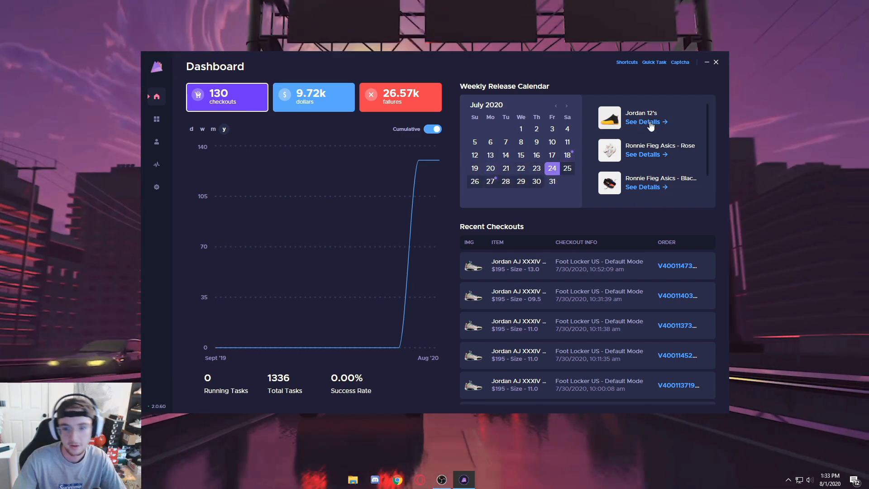
{"action": "scroll", "coordinate": [657, 154], "scroll_direction": "down", "scroll_amount": 1}
{"action": "left_click", "coordinate": [567, 154]}
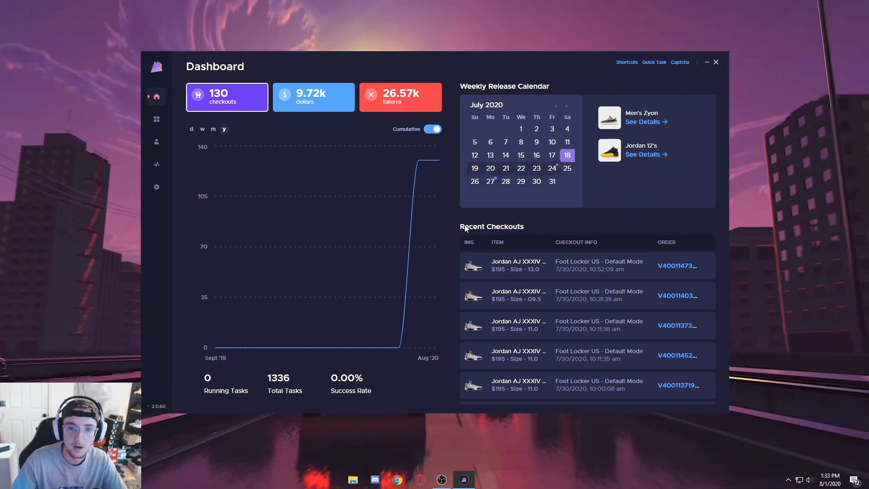
Open the Men's Zyon release details from the calendar and begin creating tasks for Foot Locker US.
{"action": "left_click", "coordinate": [643, 122]}
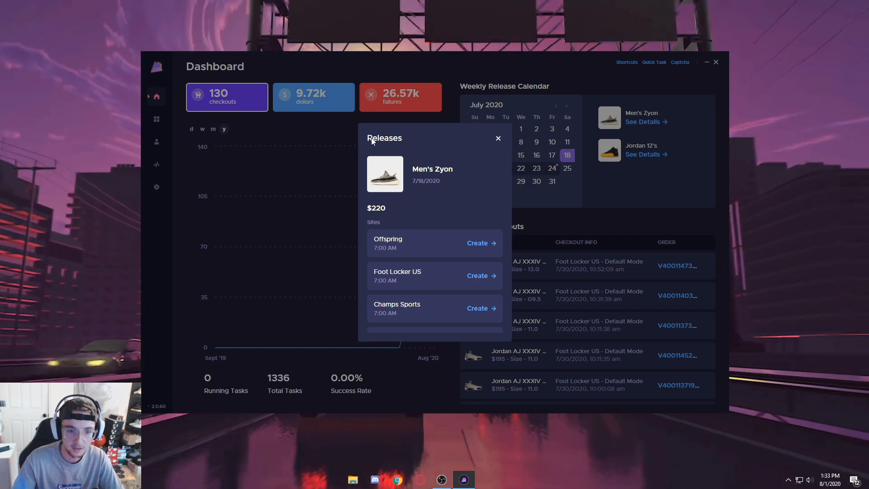
{"action": "scroll", "coordinate": [447, 251], "scroll_direction": "down", "scroll_amount": 5}
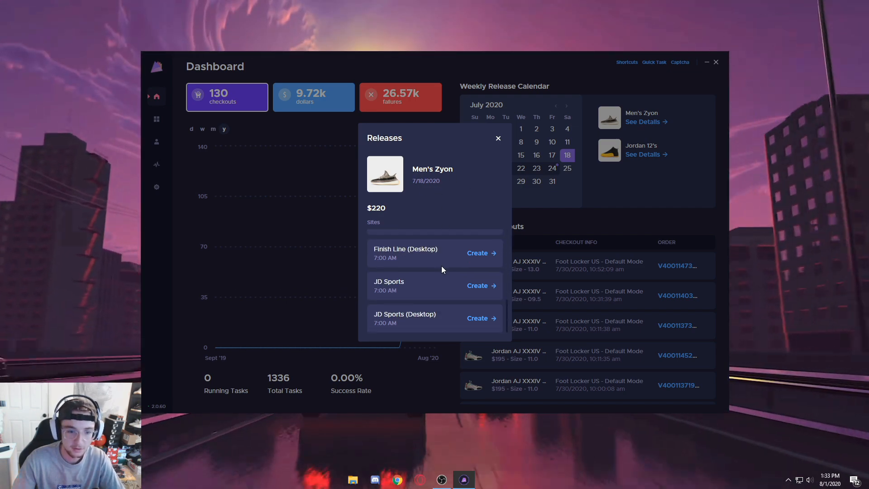
{"action": "scroll", "coordinate": [441, 265], "scroll_direction": "up", "scroll_amount": 5}
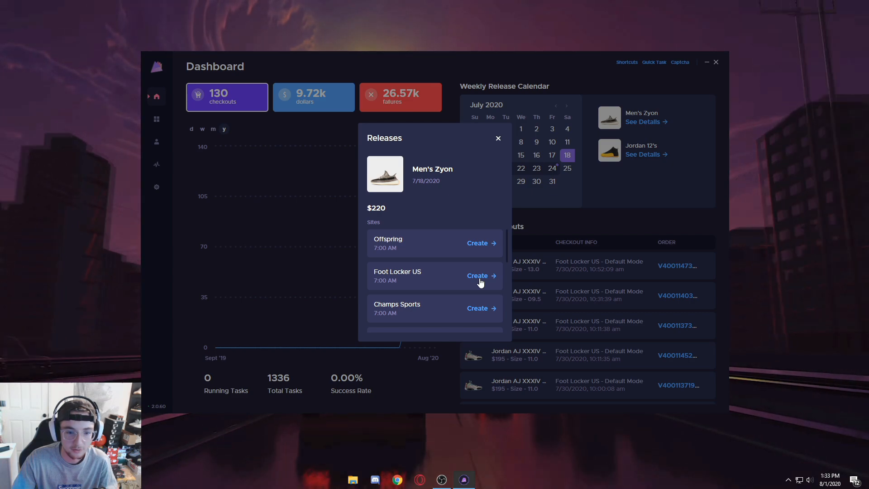
{"action": "left_click", "coordinate": [480, 282]}
{"action": "left_click", "coordinate": [434, 319]}
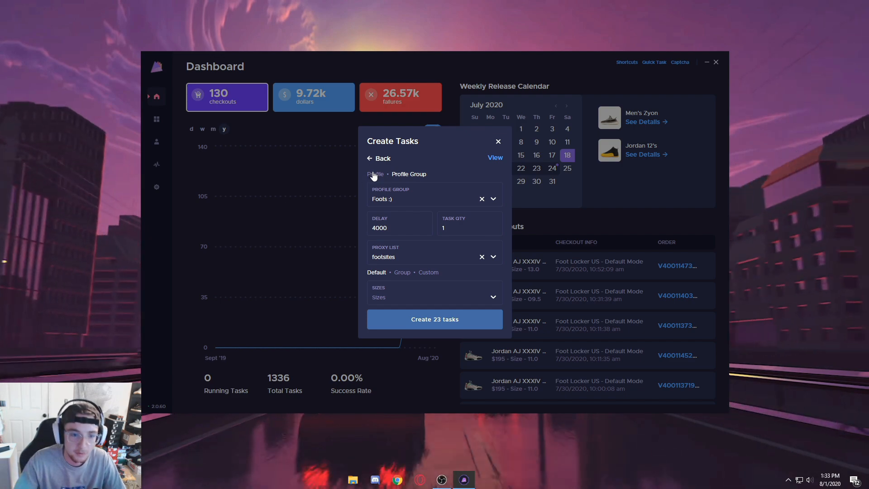
{"action": "left_click", "coordinate": [375, 174]}
{"action": "left_click", "coordinate": [456, 199]}
{"action": "left_click", "coordinate": [431, 200]}
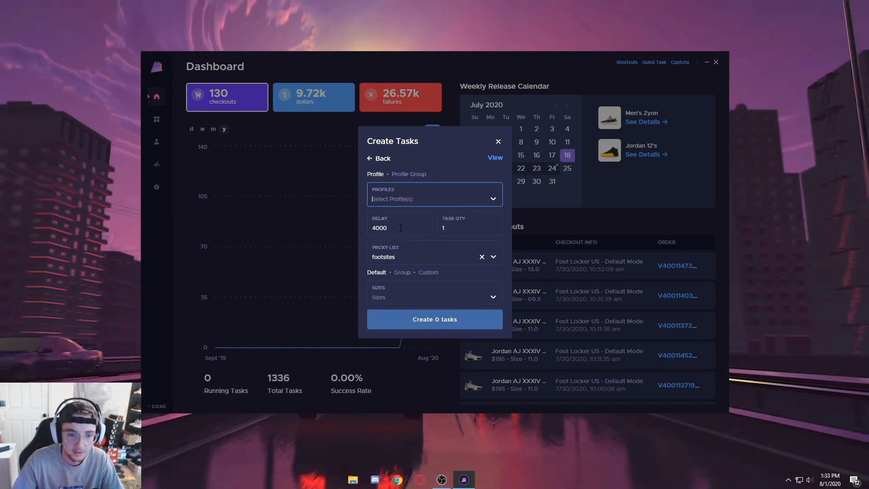
{"action": "left_click", "coordinate": [407, 174]}
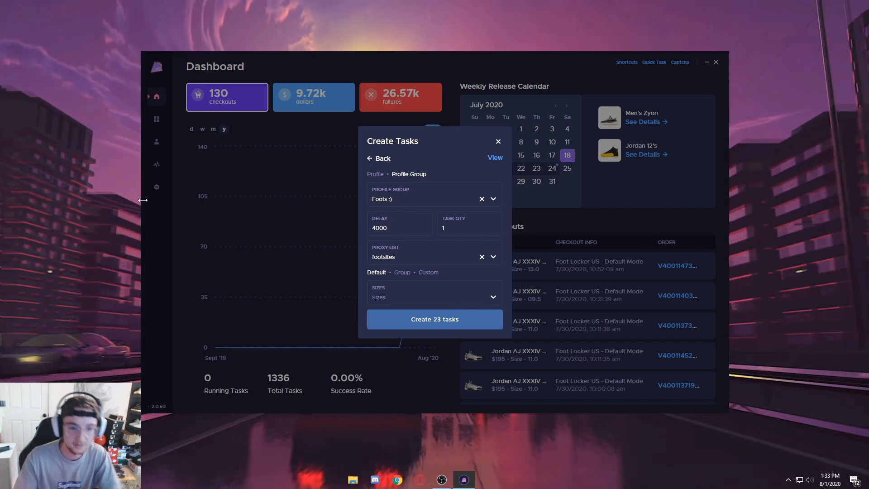
Create the Foot Locker US tasks with Random size and a task quantity of 10 for the Foots :) profile group.
{"action": "left_click", "coordinate": [403, 295]}
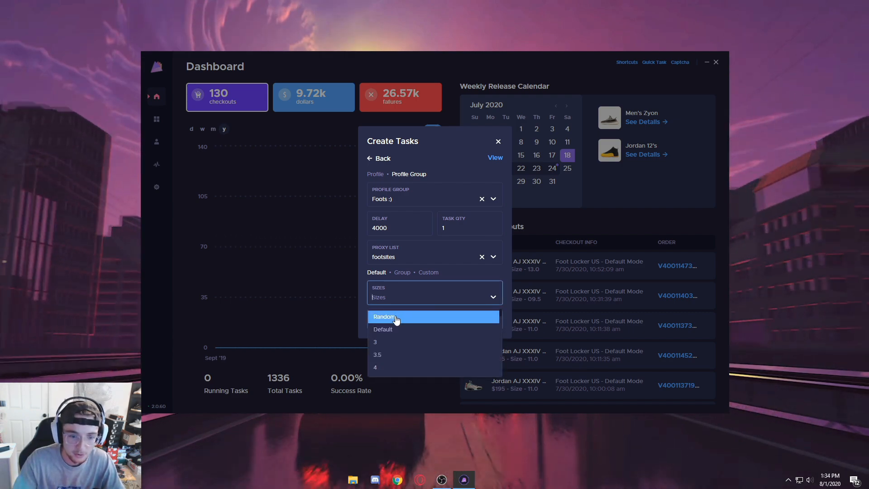
{"action": "left_click", "coordinate": [384, 316]}
{"action": "left_click", "coordinate": [469, 269]}
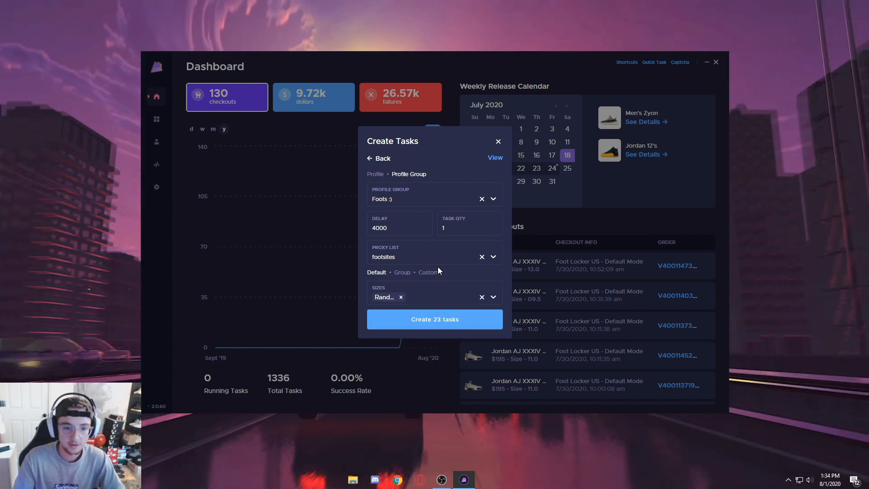
{"action": "left_click", "coordinate": [473, 235]}
{"action": "type", "text": "0"}
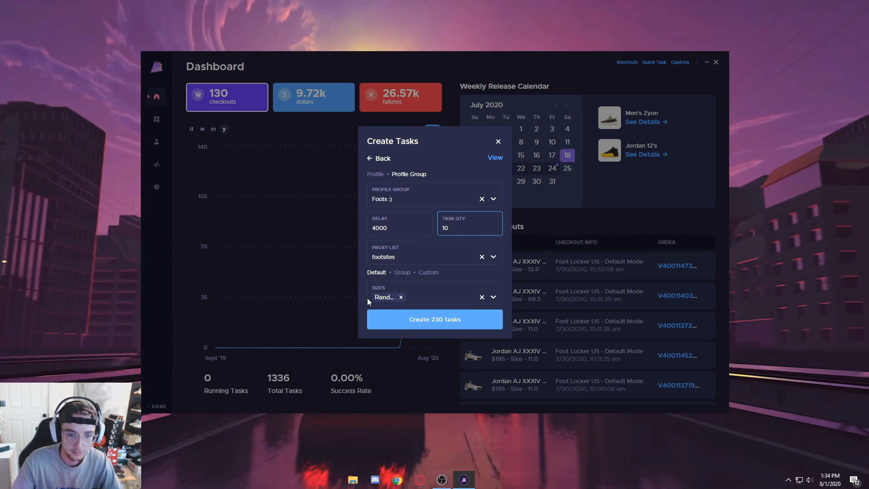
{"action": "left_click", "coordinate": [430, 322]}
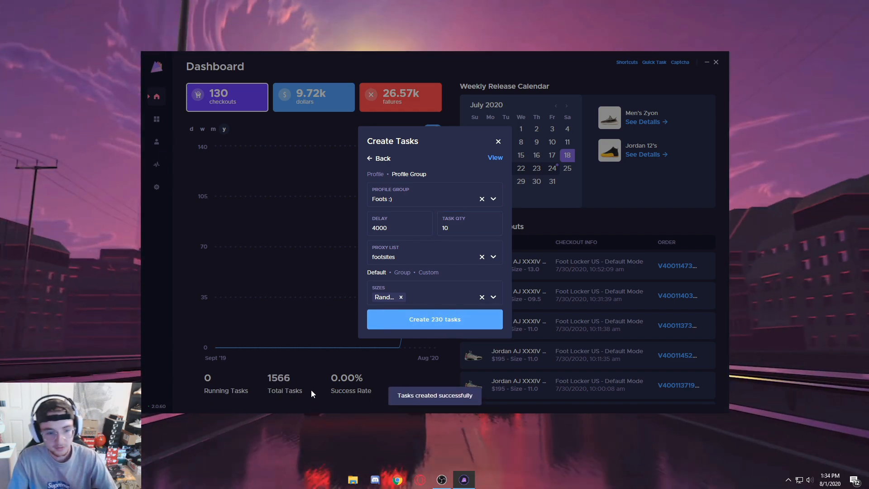
Open the task groups and look through the new Men's Zyon tasks for Foot Locker US.
{"action": "left_click", "coordinate": [156, 117]}
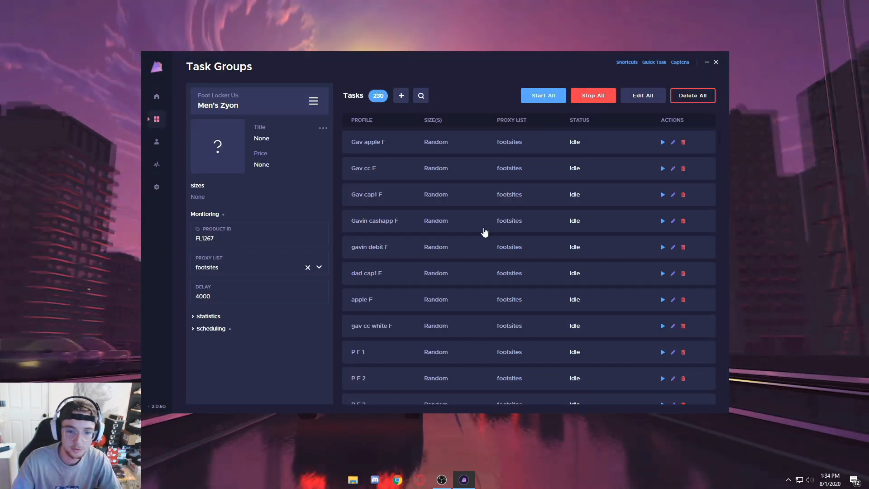
{"action": "scroll", "coordinate": [484, 232], "scroll_direction": "down", "scroll_amount": 6}
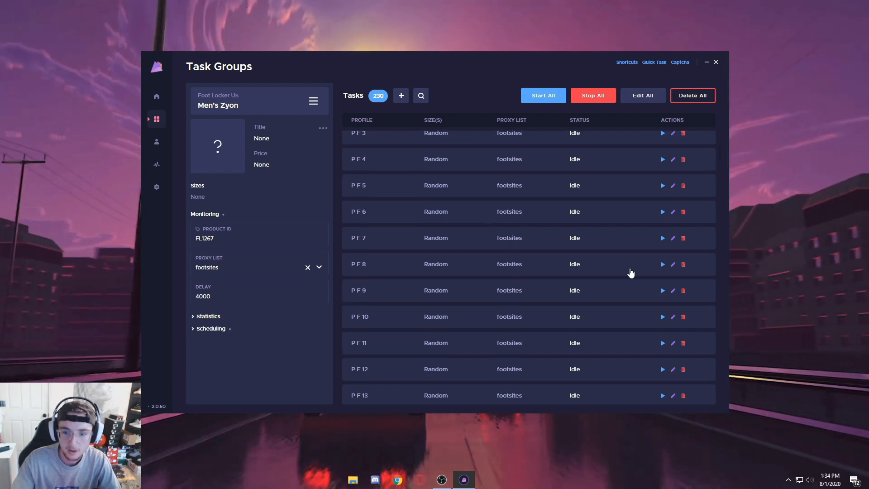
{"action": "scroll", "coordinate": [588, 278], "scroll_direction": "up", "scroll_amount": 6}
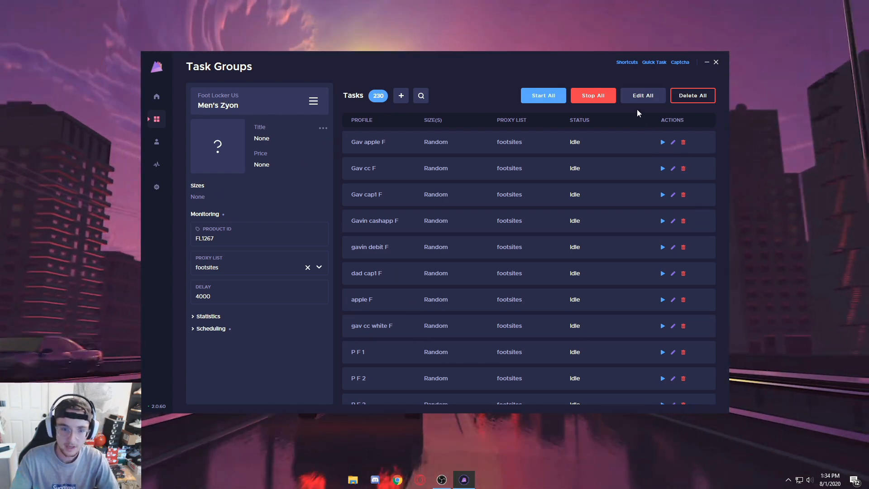
Briefly run and stop the first Men's Zyon task, and review the group's product ID, proxy list and delay settings.
{"action": "left_click", "coordinate": [662, 142]}
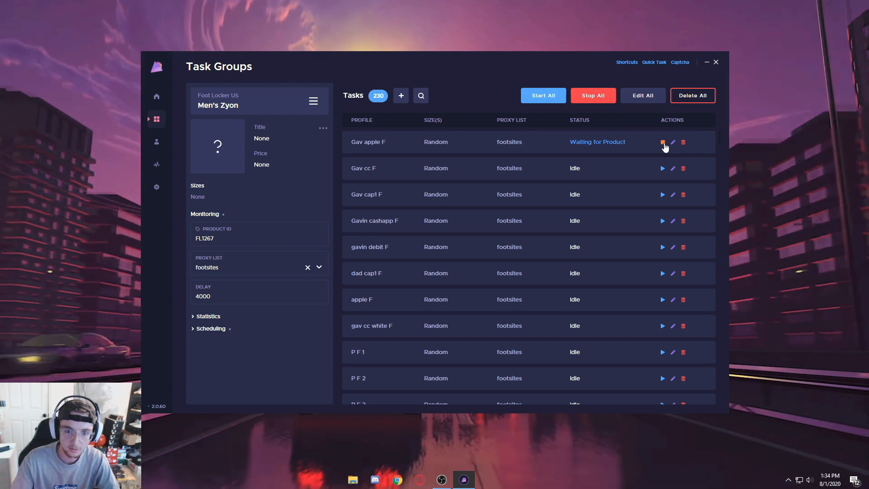
{"action": "left_click", "coordinate": [662, 142]}
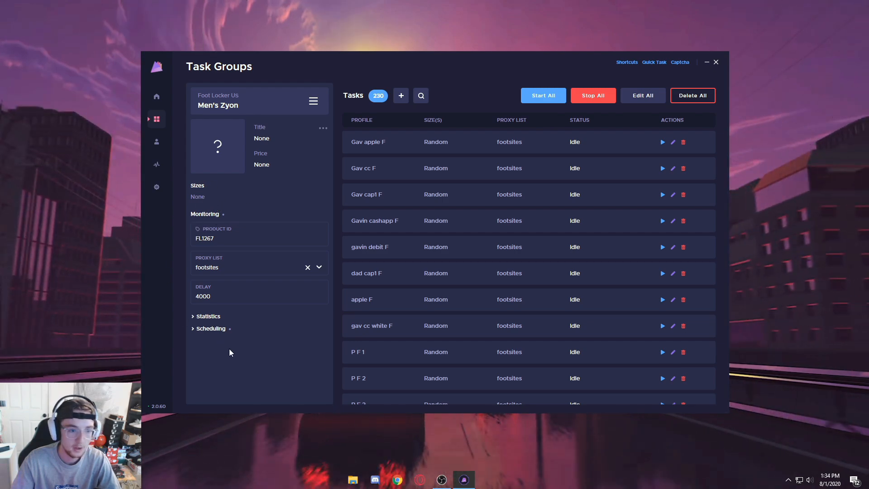
{"action": "double_click", "coordinate": [238, 239]}
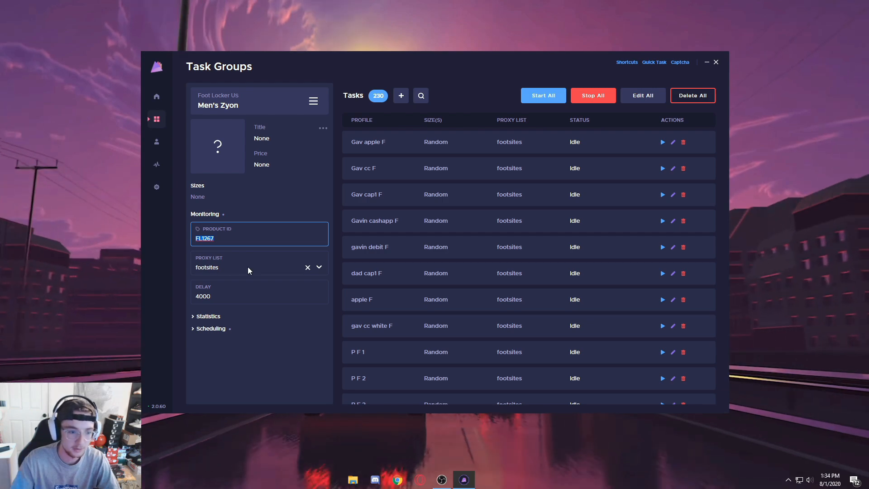
{"action": "left_click", "coordinate": [252, 269]}
{"action": "left_click", "coordinate": [255, 385]}
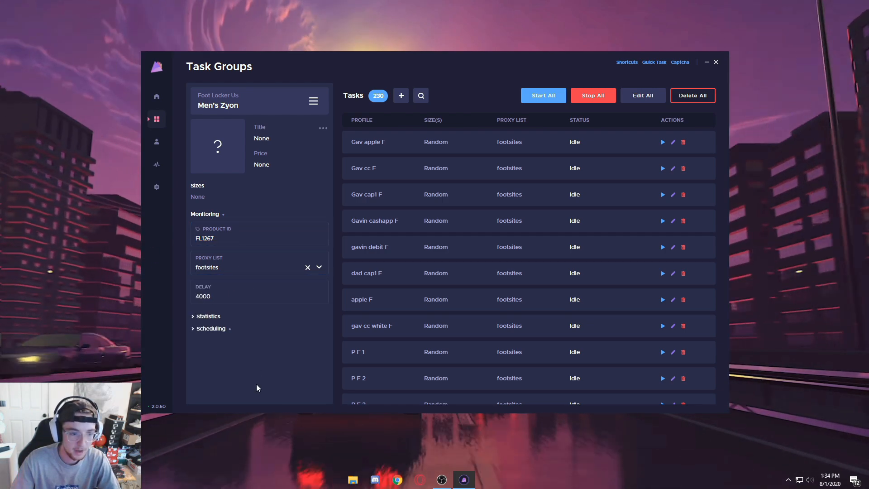
{"action": "left_click", "coordinate": [252, 296]}
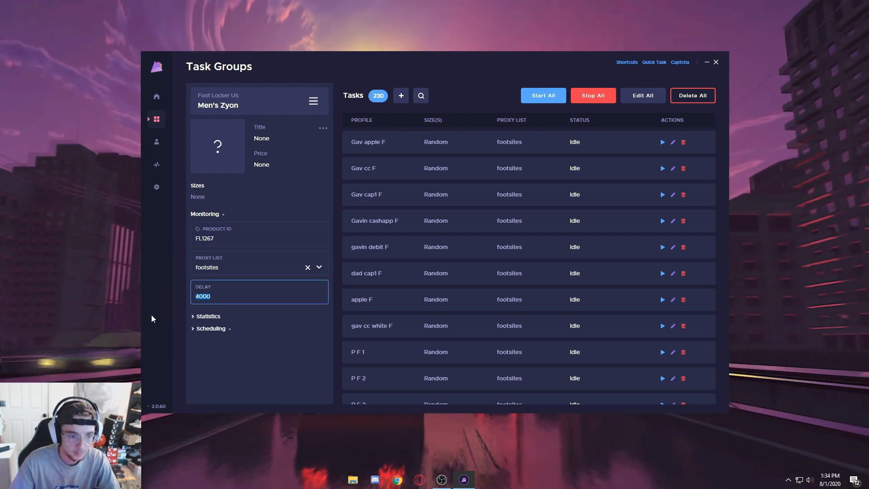
{"action": "left_click", "coordinate": [269, 355]}
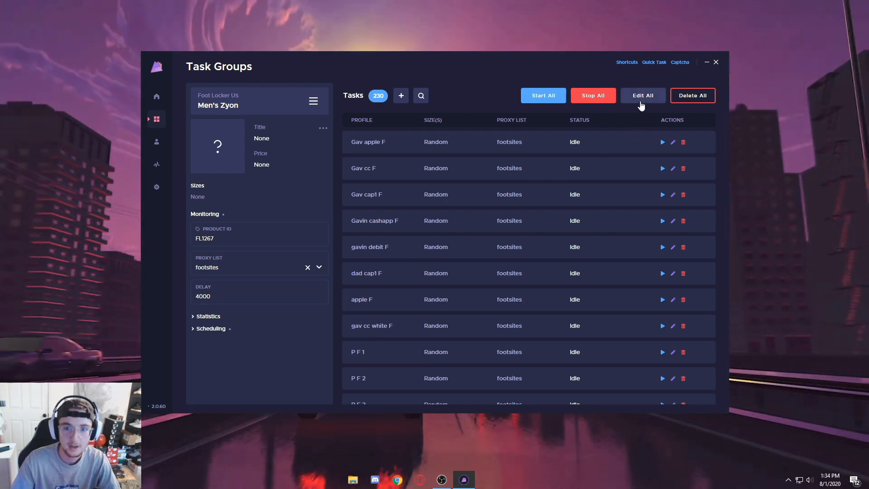
Open bulk editing for all Men's Zyon tasks, inspect its delay option, and close it without updating.
{"action": "left_click", "coordinate": [640, 96]}
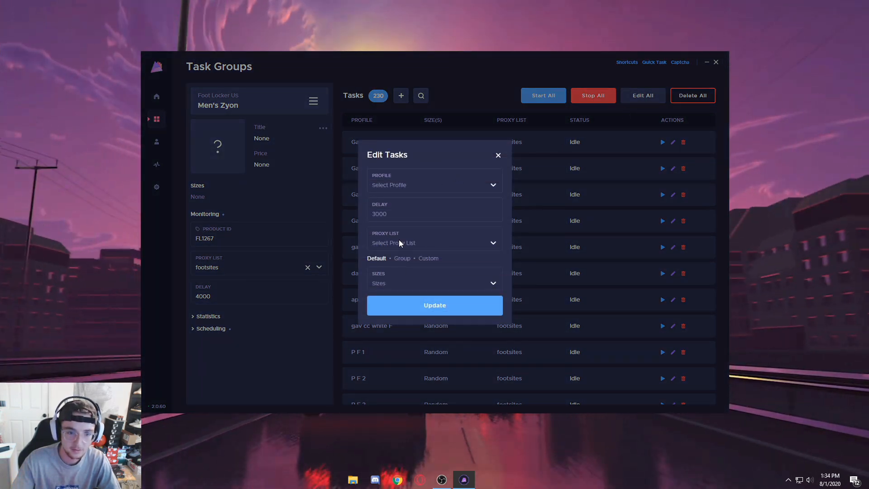
{"action": "left_click", "coordinate": [383, 199]}
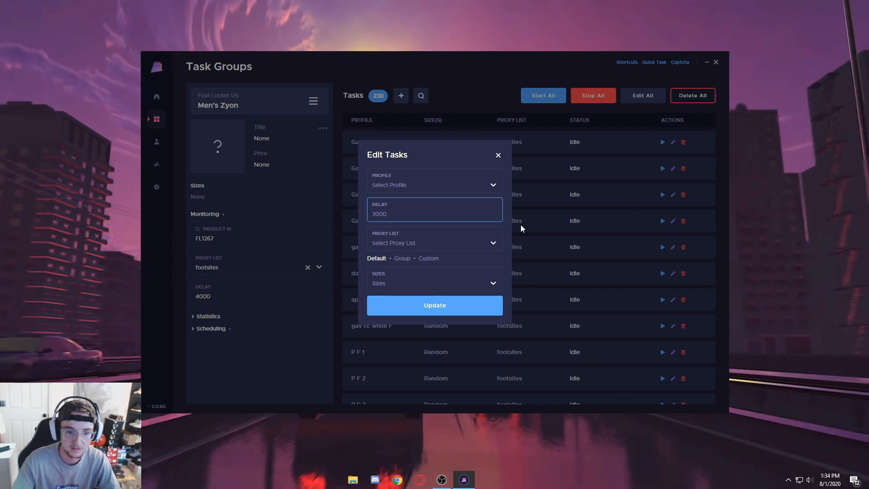
{"action": "left_click", "coordinate": [563, 253]}
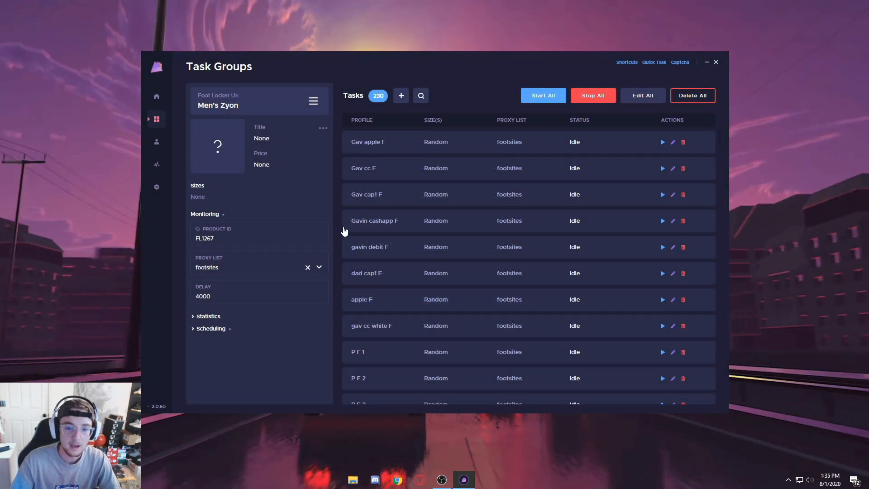
Look through the Foot Locker US tasks, and open the list of task groups to find the Men's Zyon group.
{"action": "scroll", "coordinate": [514, 234], "scroll_direction": "down", "scroll_amount": 8}
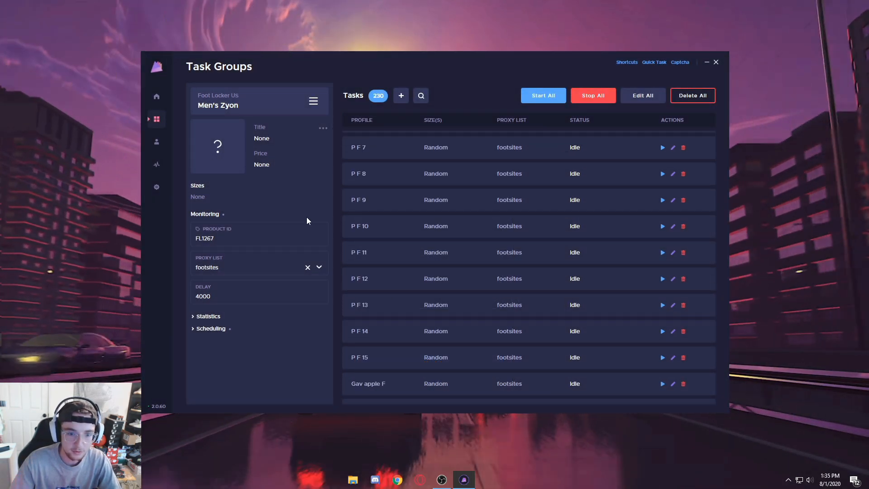
{"action": "scroll", "coordinate": [453, 326], "scroll_direction": "up", "scroll_amount": 8}
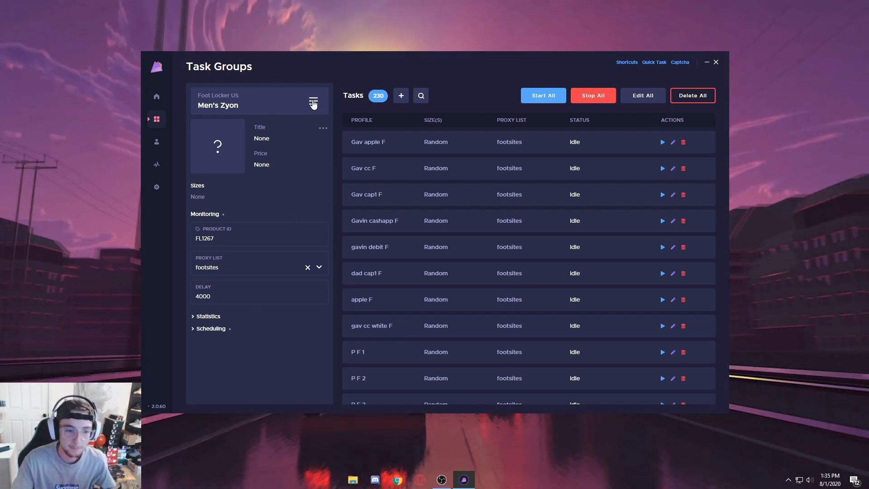
{"action": "left_click", "coordinate": [313, 103]}
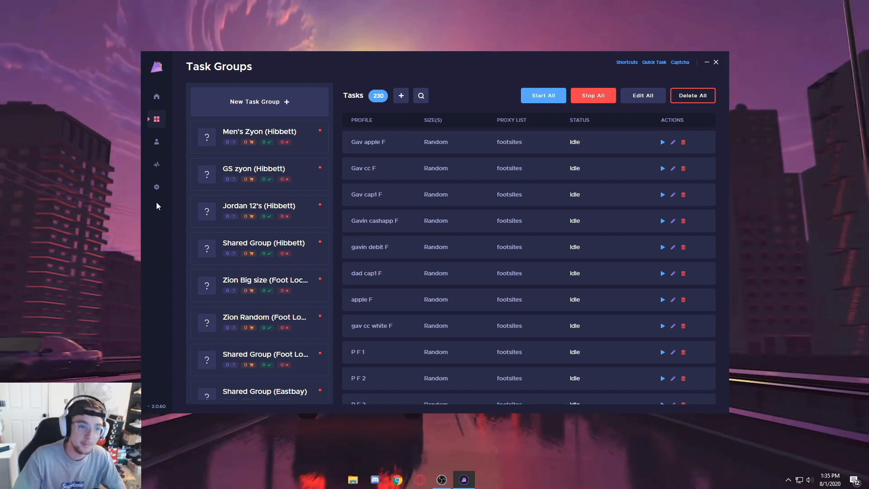
{"action": "scroll", "coordinate": [276, 249], "scroll_direction": "down", "scroll_amount": 5}
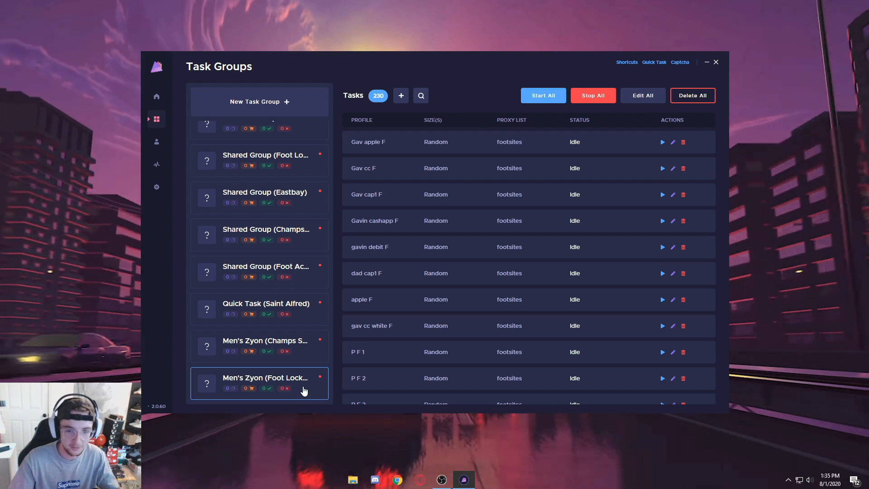
Start the first two Men's Zyon Foot Locker tasks, check the group's running counter, and stop both tasks.
{"action": "left_click", "coordinate": [662, 142]}
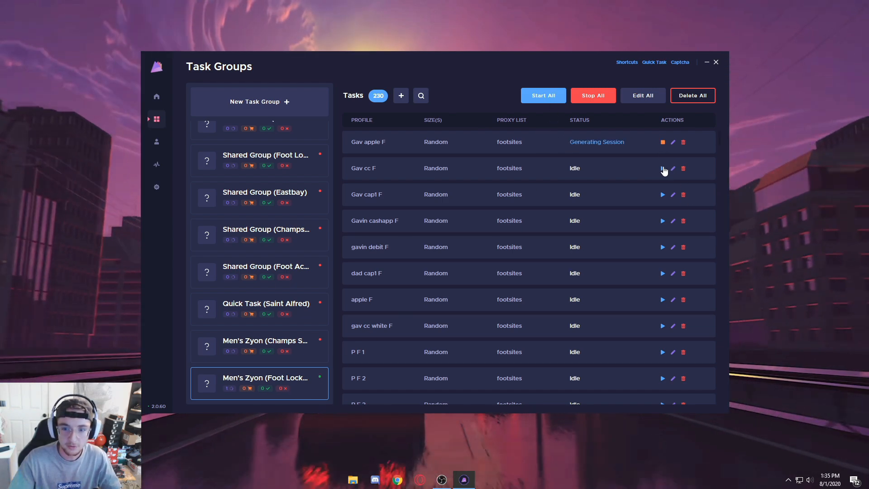
{"action": "left_click", "coordinate": [662, 168]}
{"action": "left_click", "coordinate": [651, 192]}
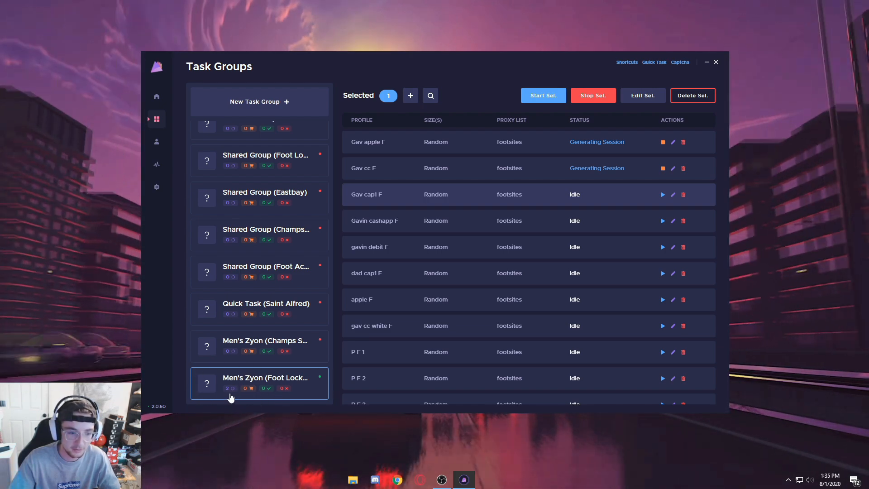
{"action": "scroll", "coordinate": [235, 388], "scroll_direction": "up", "scroll_amount": 5}
{"action": "left_click", "coordinate": [662, 167]}
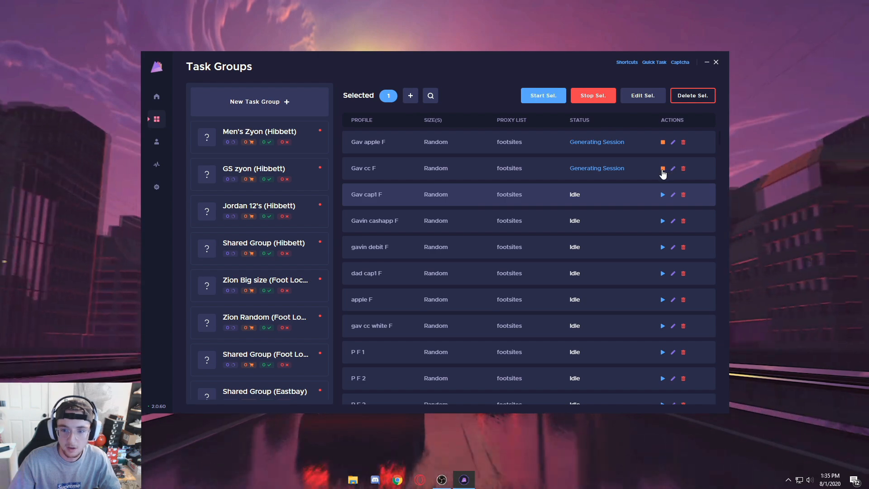
{"action": "left_click", "coordinate": [662, 142]}
Browse the task groups, viewing the tasks of Jordan 12's (Hibbett), Zion Big size and Men's Zyon (Hibbett).
{"action": "scroll", "coordinate": [312, 303], "scroll_direction": "down", "scroll_amount": 5}
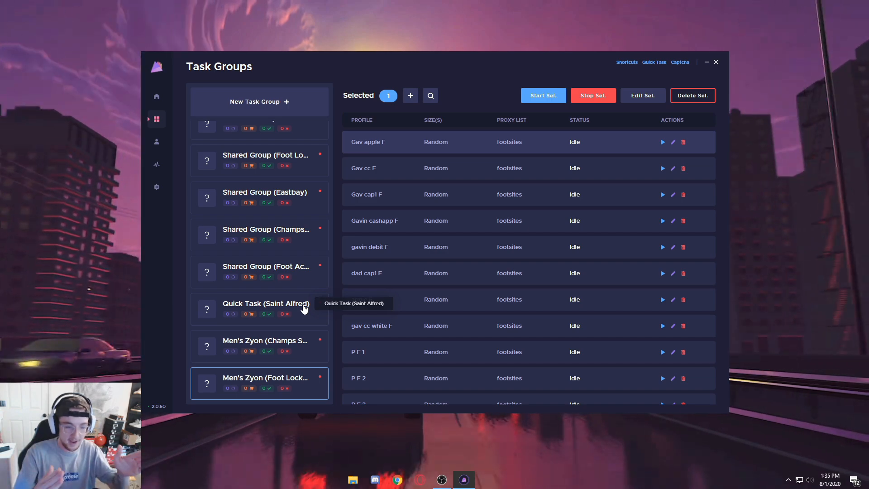
{"action": "scroll", "coordinate": [301, 306], "scroll_direction": "up", "scroll_amount": 5}
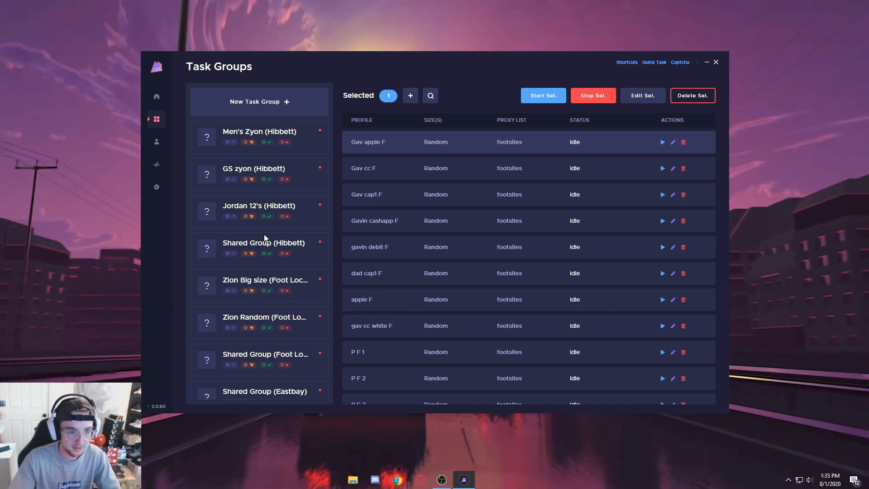
{"action": "left_click", "coordinate": [312, 179]}
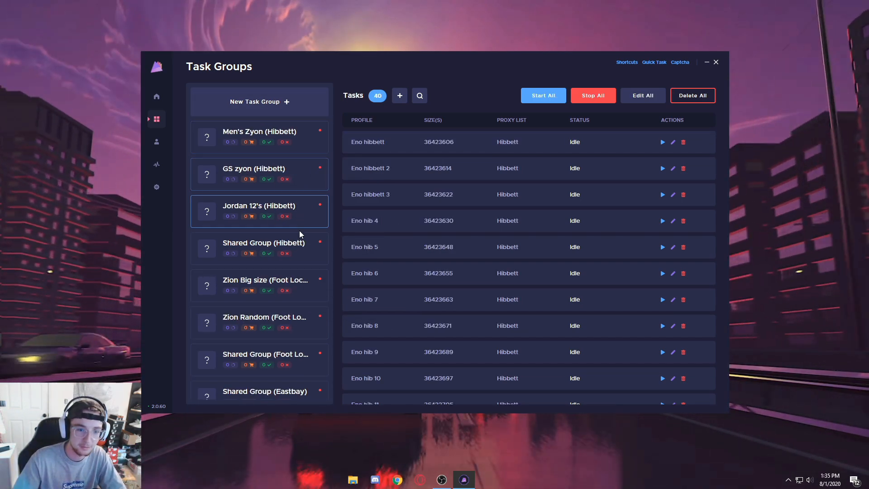
{"action": "left_click", "coordinate": [290, 285]}
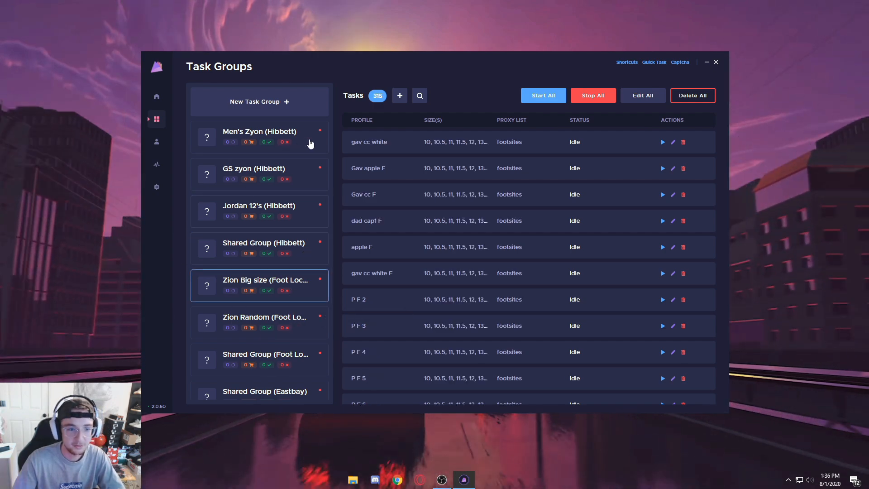
{"action": "left_click", "coordinate": [308, 144]}
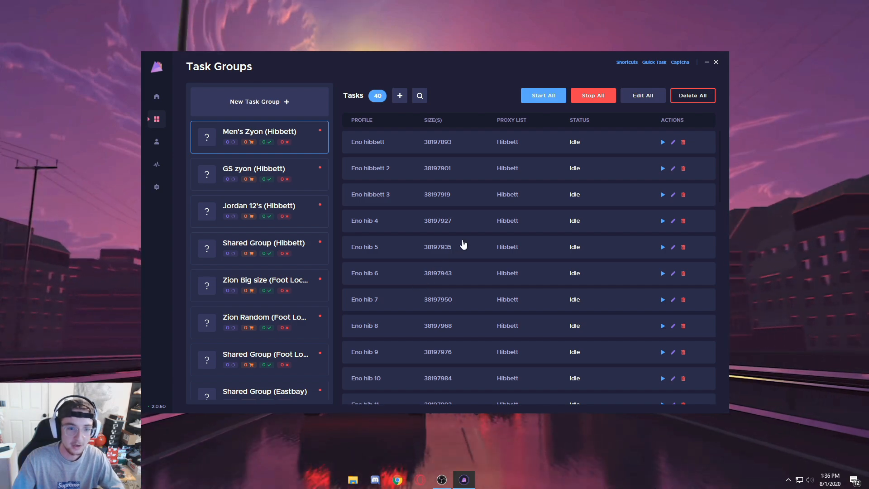
Sort the Men's Zyon (Hibbett) tasks by profile in ascending order.
{"action": "scroll", "coordinate": [241, 314], "scroll_direction": "down", "scroll_amount": 5}
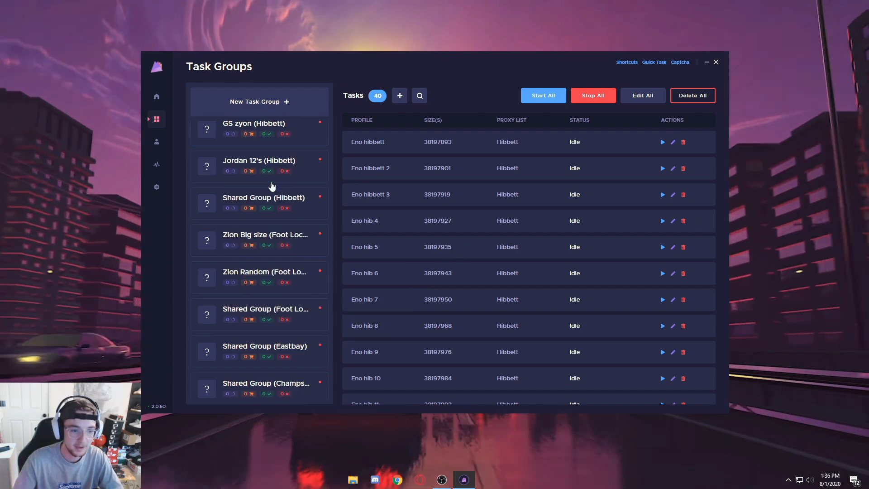
{"action": "scroll", "coordinate": [242, 341], "scroll_direction": "up", "scroll_amount": 5}
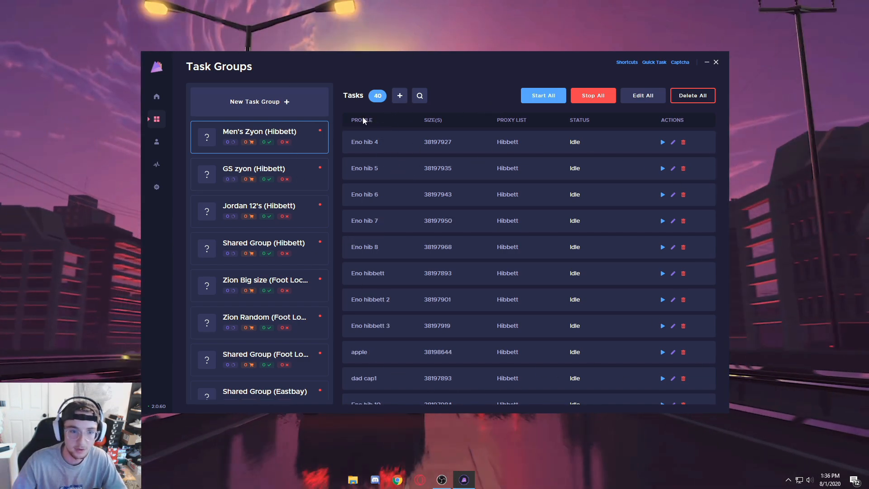
{"action": "left_click", "coordinate": [361, 119]}
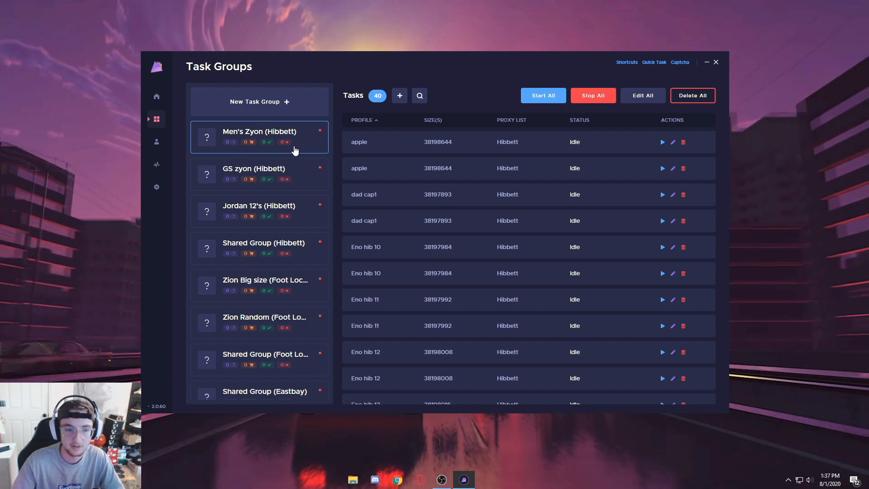
Open the Men's Zyon (Hibbett) group's details and expand its statistics.
{"action": "left_click", "coordinate": [287, 145]}
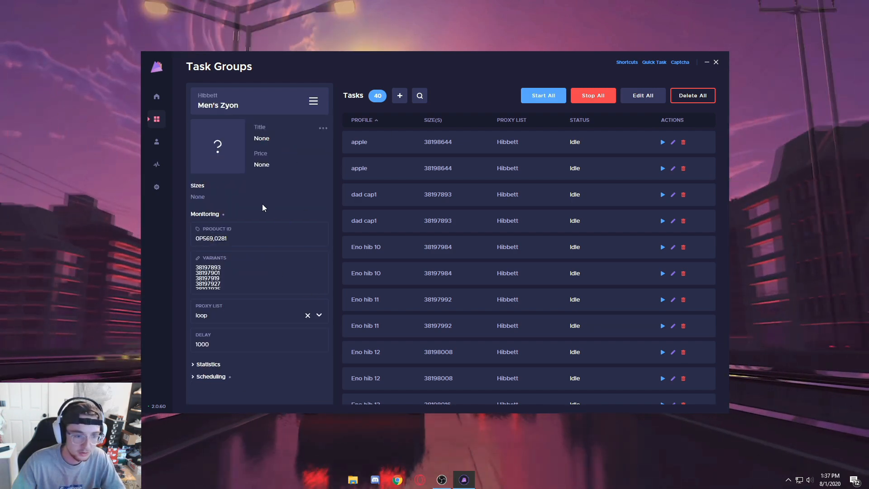
{"action": "left_click", "coordinate": [209, 364]}
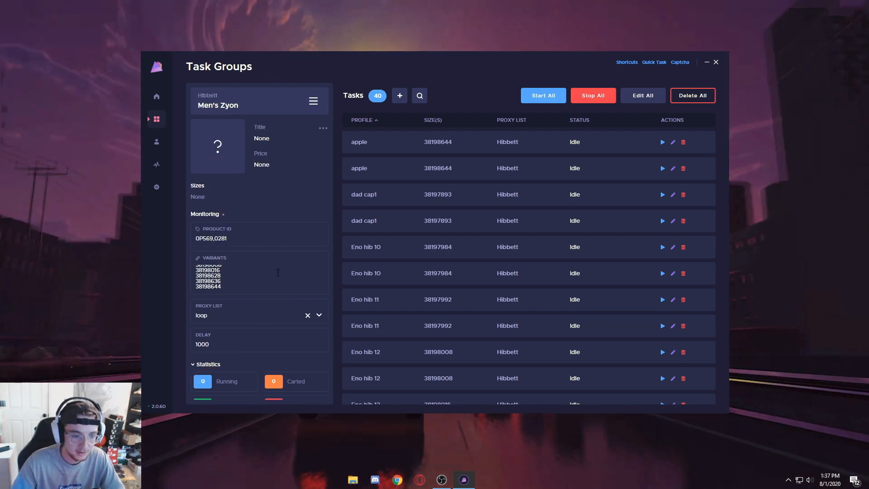
{"action": "scroll", "coordinate": [302, 202], "scroll_direction": "down", "scroll_amount": 3}
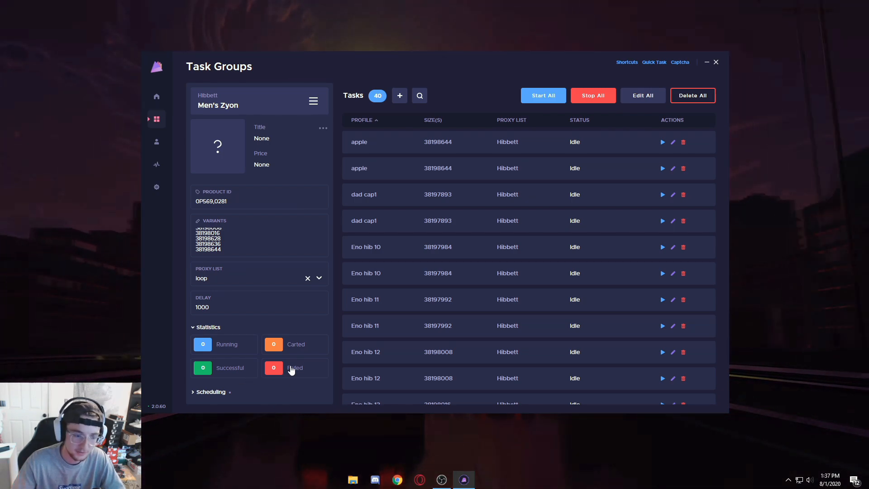
Filter the Hibbett tasks by Running, Carted and Failed, and clear the filter to list all tasks.
{"action": "left_click", "coordinate": [235, 351]}
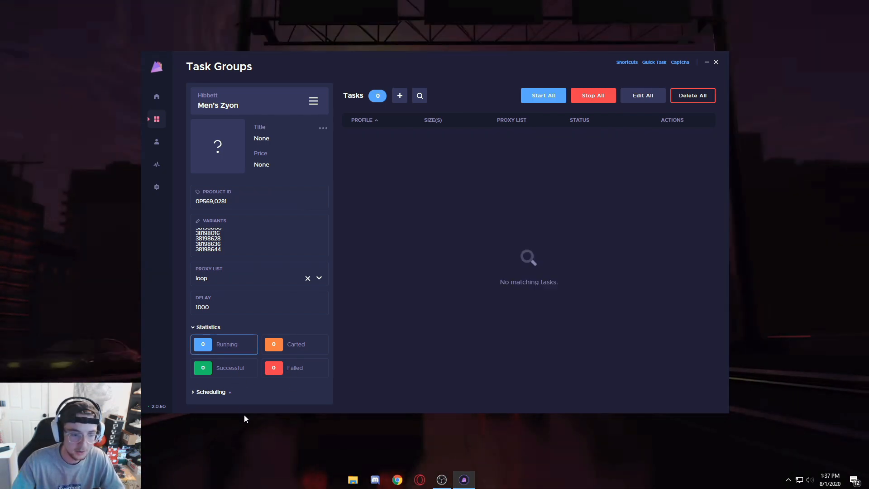
{"action": "left_click", "coordinate": [304, 355]}
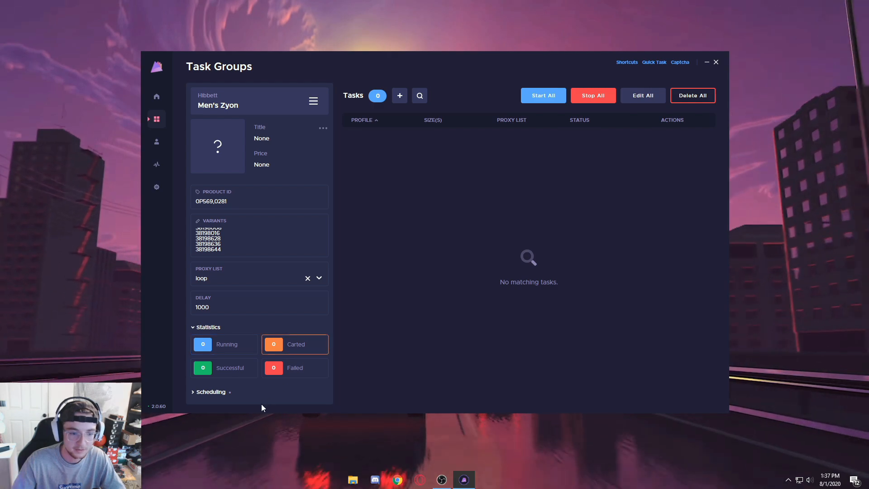
{"action": "left_click", "coordinate": [306, 371]}
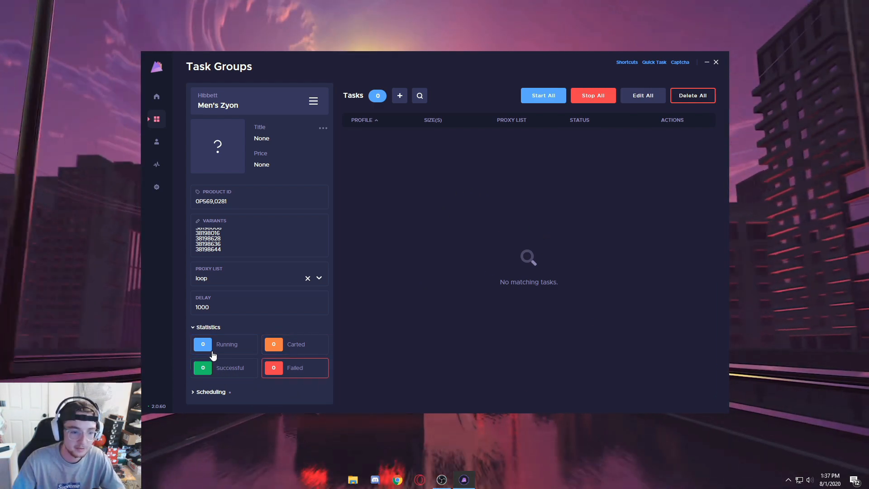
{"action": "left_click", "coordinate": [295, 367]}
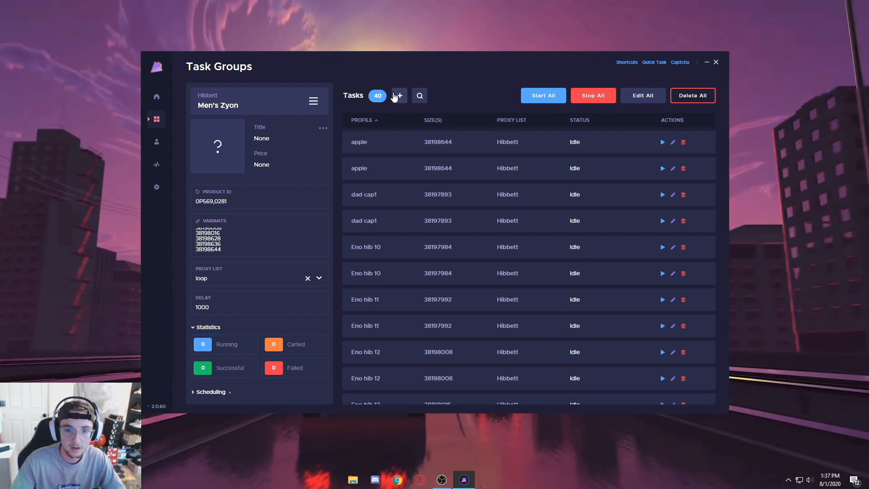
Open and dismiss the form for adding tasks to the Hibbett group, and open the task search.
{"action": "left_click", "coordinate": [398, 95]}
{"action": "left_click", "coordinate": [554, 232]}
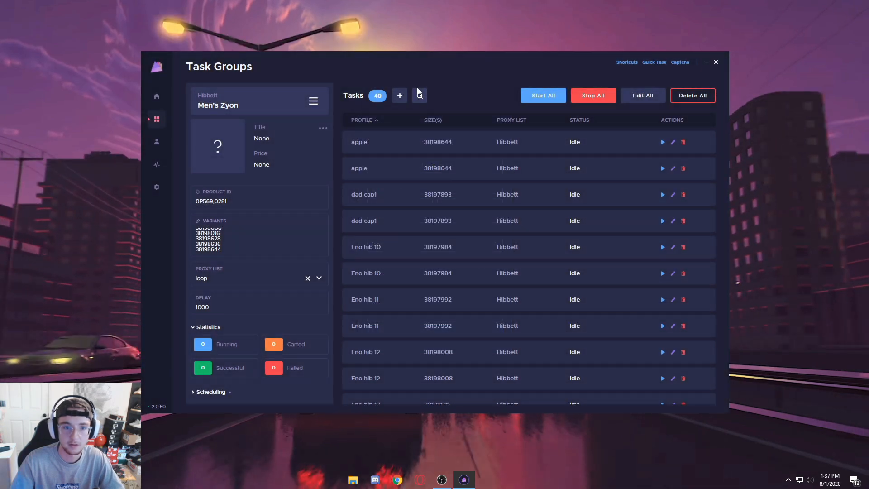
{"action": "left_click", "coordinate": [419, 95]}
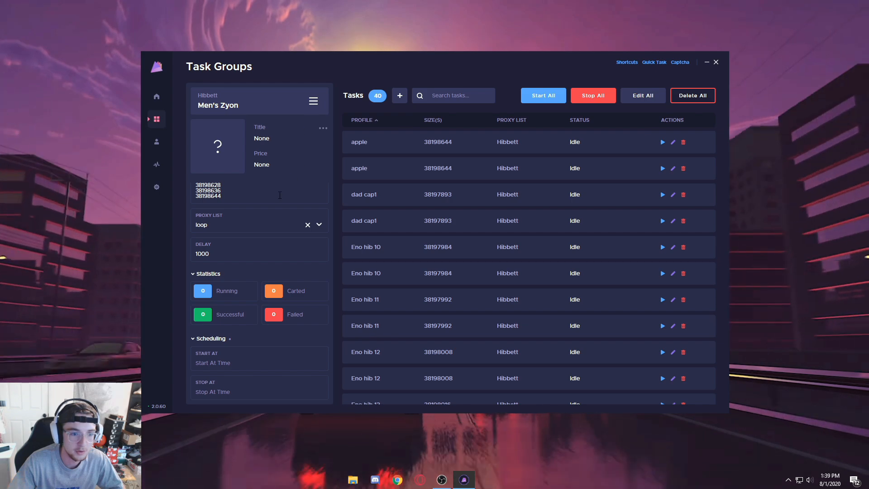
Schedule the Men's Zyon (Hibbett) group to start at 01:41:00 PM.
{"action": "scroll", "coordinate": [297, 252], "scroll_direction": "up", "scroll_amount": 2}
{"action": "scroll", "coordinate": [484, 329], "scroll_direction": "down", "scroll_amount": 10}
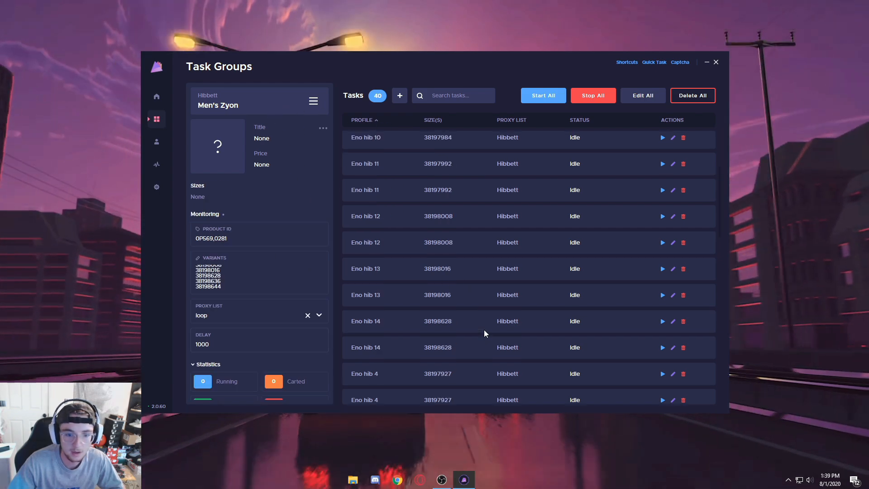
{"action": "scroll", "coordinate": [285, 225], "scroll_direction": "down", "scroll_amount": 2}
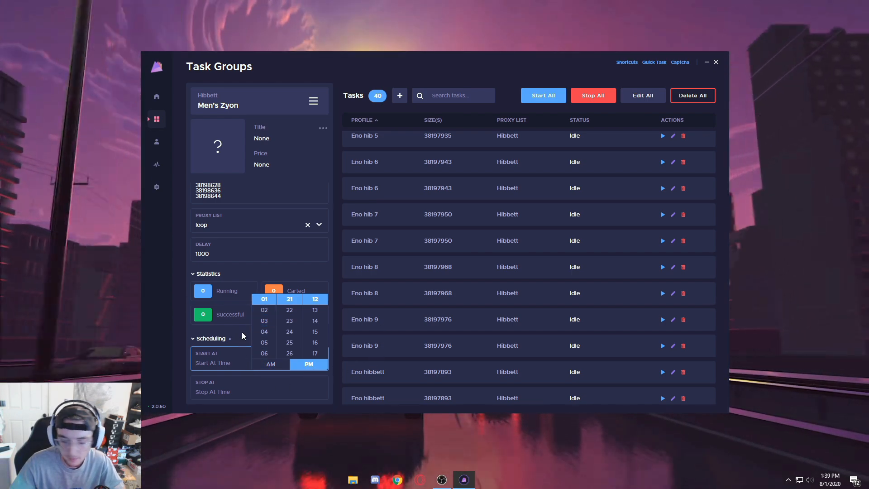
{"action": "left_click", "coordinate": [264, 331]}
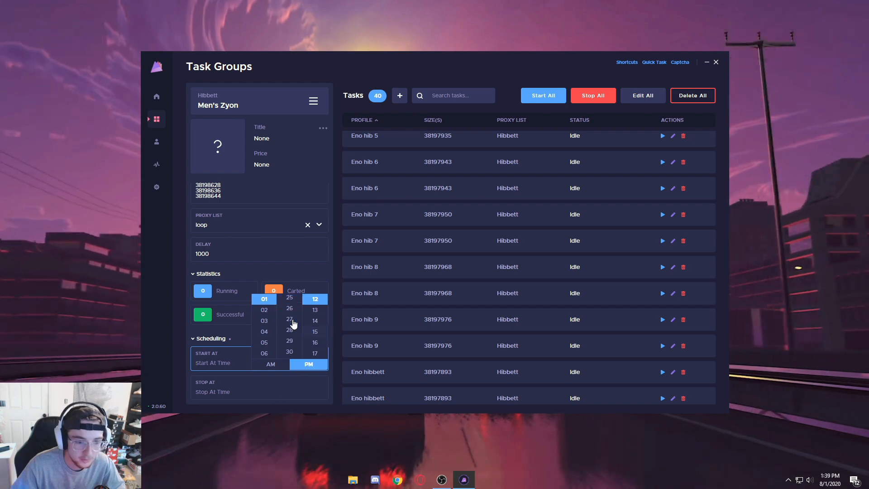
{"action": "left_click", "coordinate": [289, 335]}
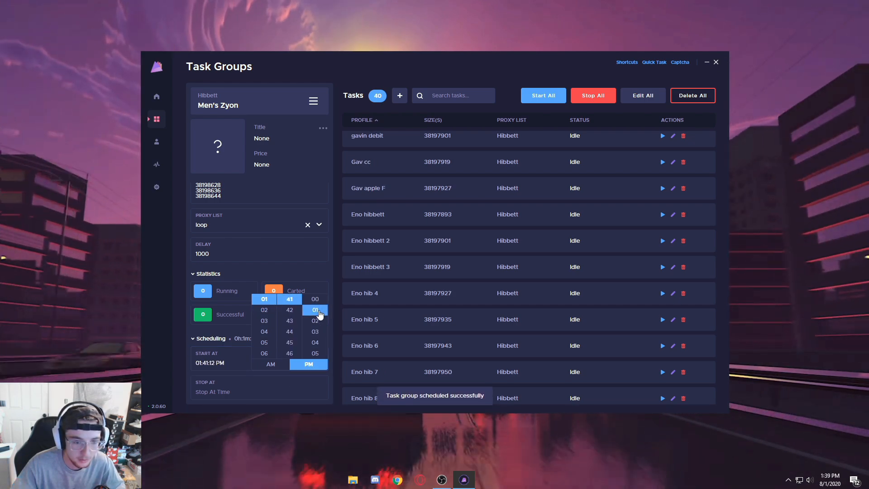
{"action": "left_click", "coordinate": [315, 299]}
{"action": "left_click", "coordinate": [234, 327]}
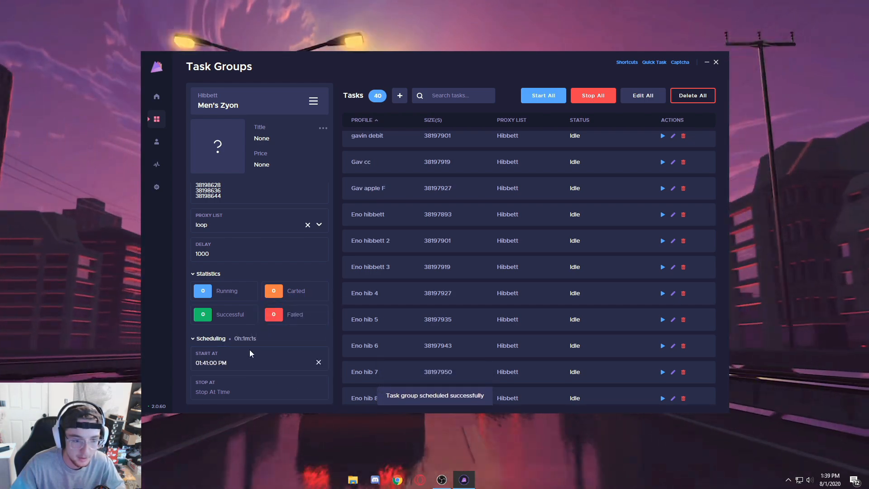
Edit all Men's Zyon (Hibbett) tasks at once, setting their drop time to 1:47 PM, and apply the update.
{"action": "left_click", "coordinate": [630, 104]}
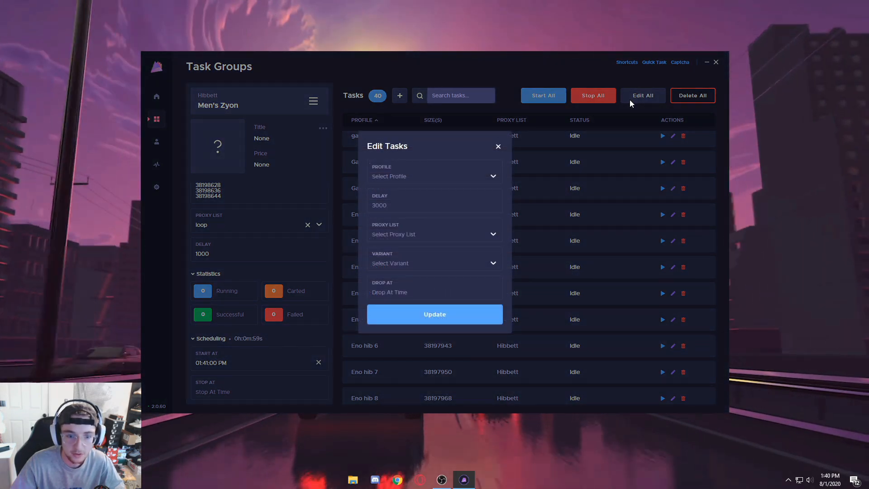
{"action": "left_click", "coordinate": [609, 258]}
{"action": "left_click", "coordinate": [642, 95]}
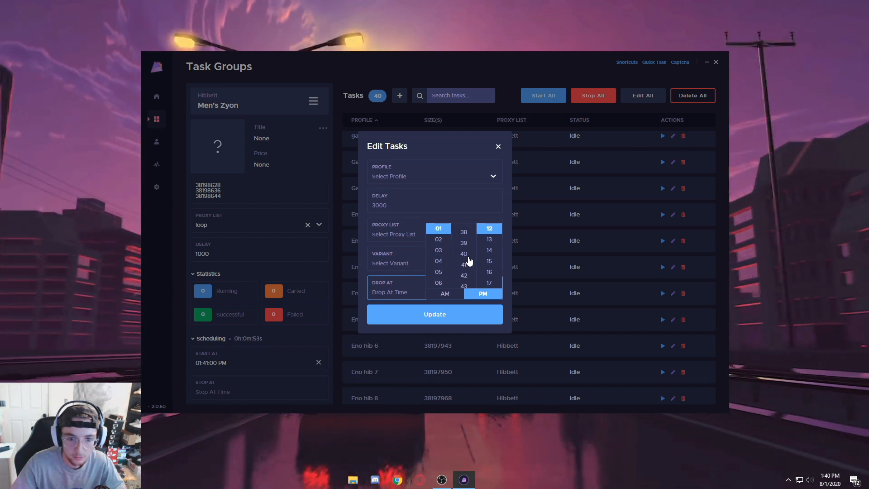
{"action": "scroll", "coordinate": [469, 261], "scroll_direction": "down", "scroll_amount": 2}
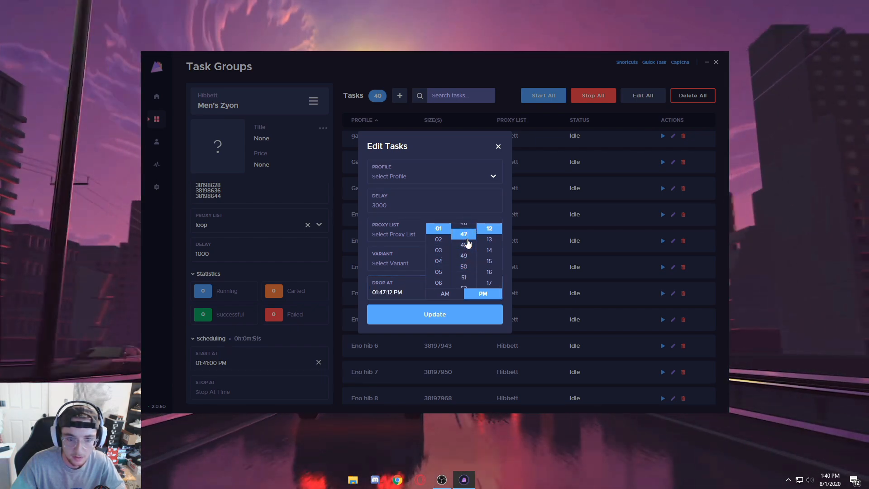
{"action": "left_click", "coordinate": [466, 240]}
{"action": "scroll", "coordinate": [490, 255], "scroll_direction": "up", "scroll_amount": 5}
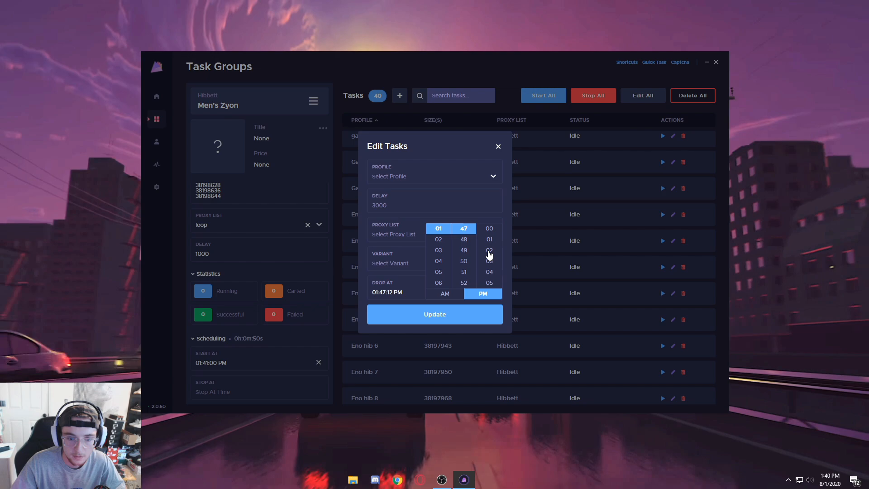
{"action": "left_click", "coordinate": [419, 315]}
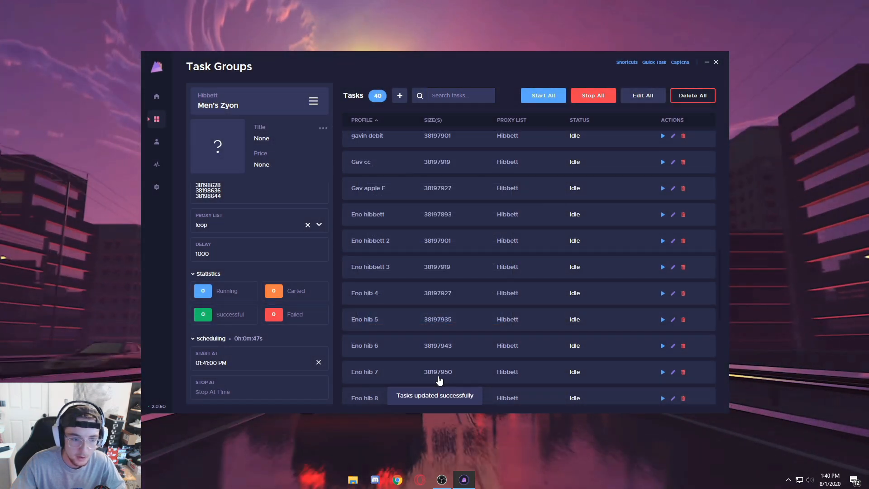
Watch the Hibbett group until its scheduled start sets the tasks running, and stop all of its tasks.
{"action": "scroll", "coordinate": [196, 357], "scroll_direction": "up", "scroll_amount": 1}
{"action": "scroll", "coordinate": [299, 350], "scroll_direction": "down", "scroll_amount": 1}
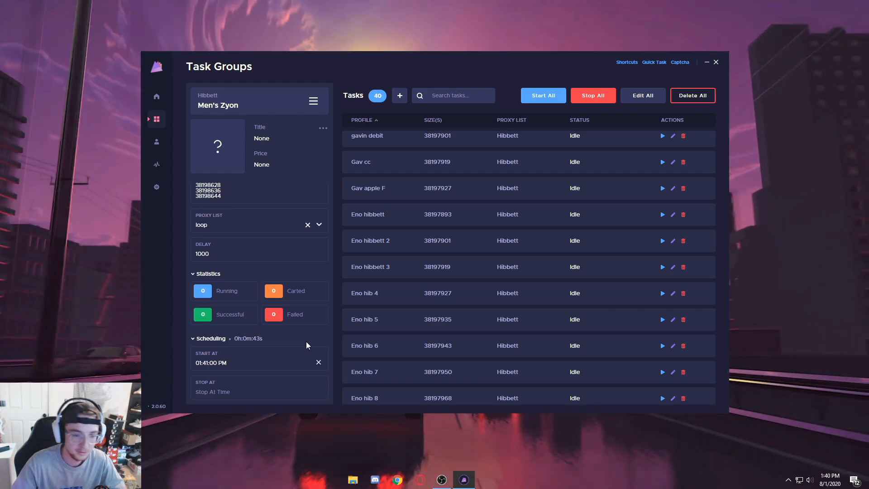
{"action": "scroll", "coordinate": [512, 321], "scroll_direction": "down", "scroll_amount": 2}
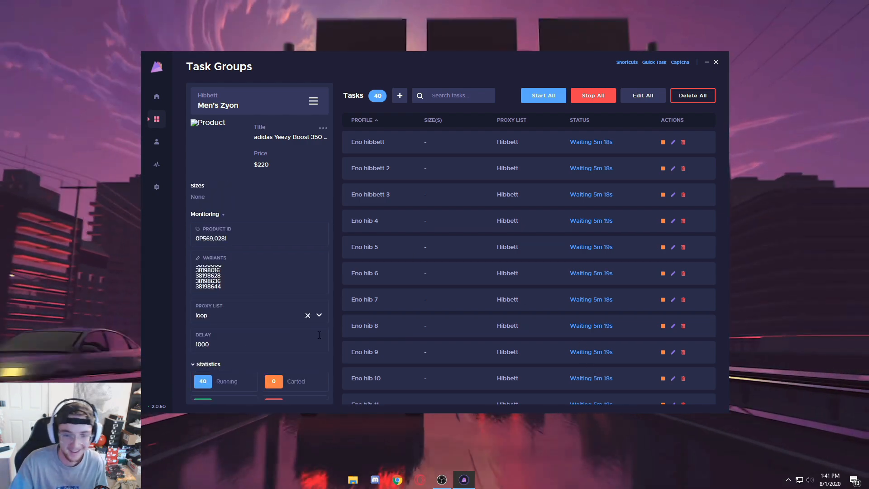
{"action": "left_click", "coordinate": [592, 95]}
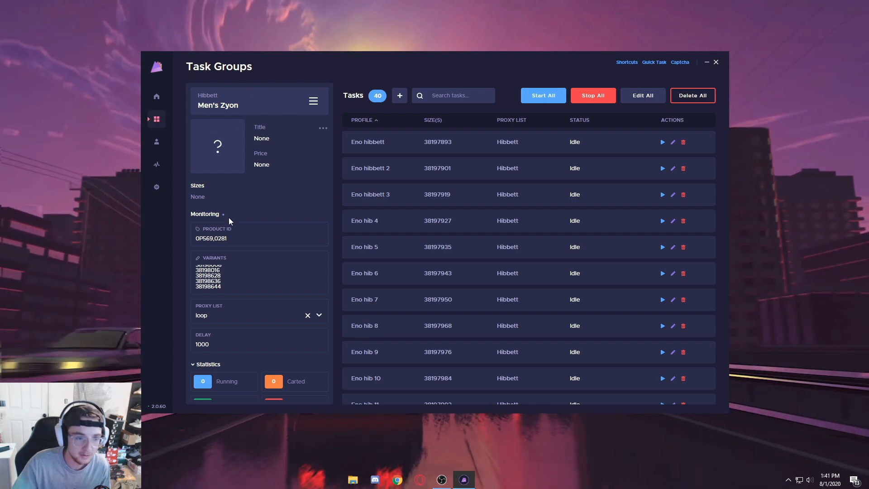
Open the Men's Zyon (Hibbett) group's settings and disable its variants, re-enable them, and disable them again.
{"action": "left_click", "coordinate": [323, 128]}
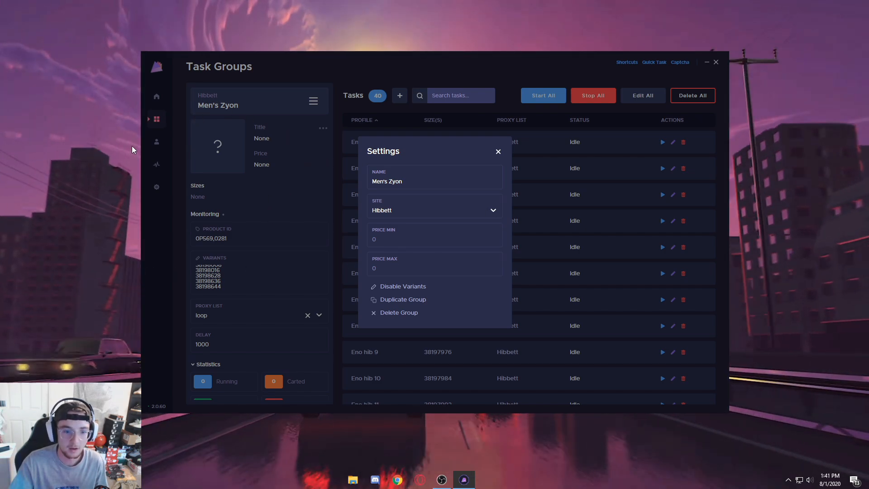
{"action": "left_click", "coordinate": [409, 214]}
{"action": "left_click", "coordinate": [407, 211]}
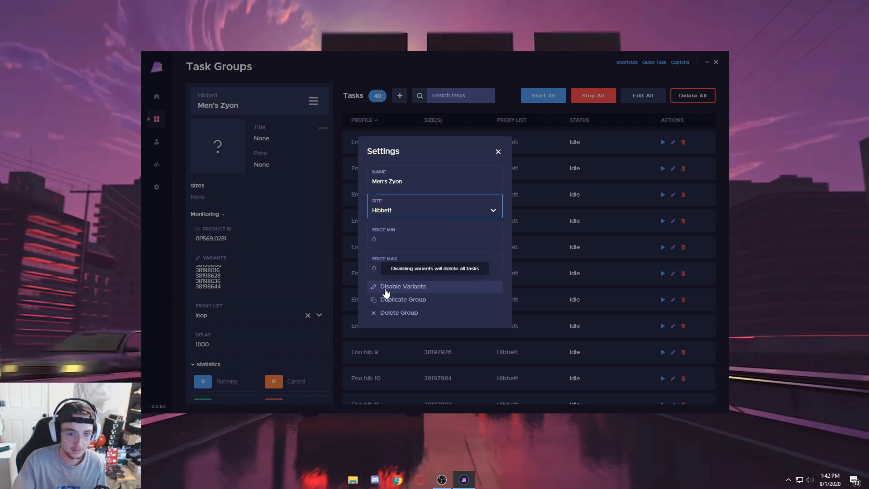
{"action": "left_click", "coordinate": [385, 289]}
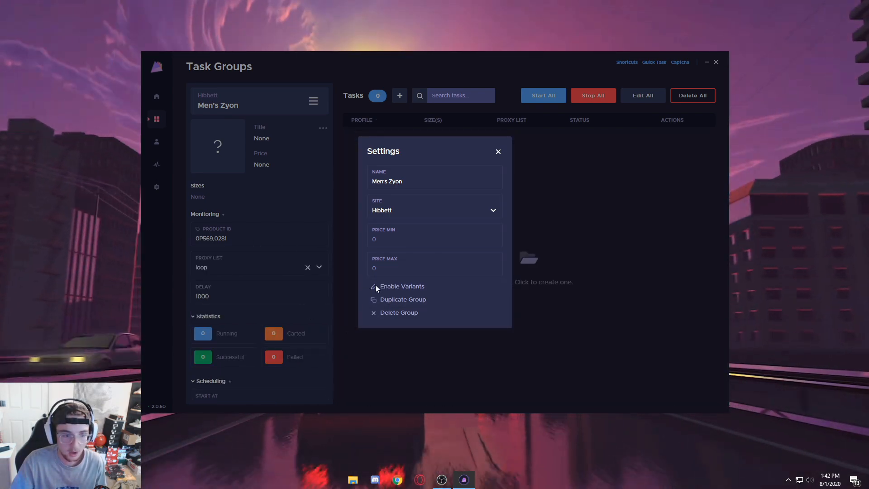
{"action": "left_click", "coordinate": [377, 287]}
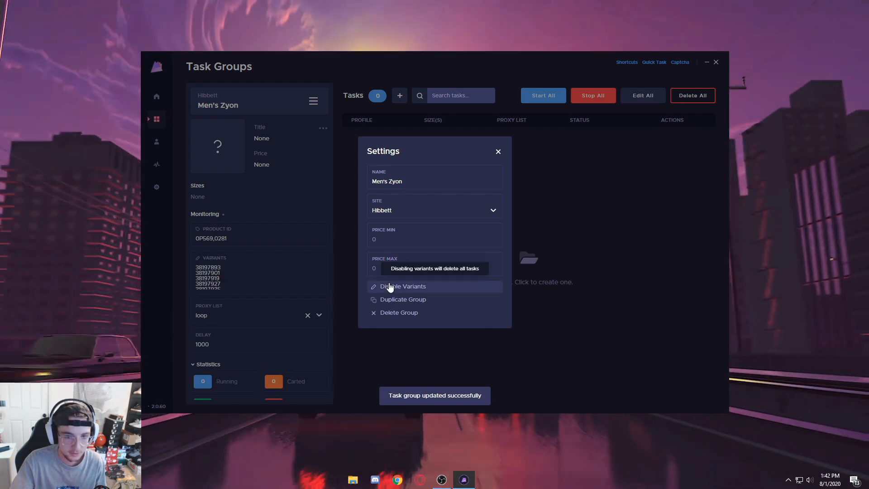
{"action": "left_click", "coordinate": [389, 286]}
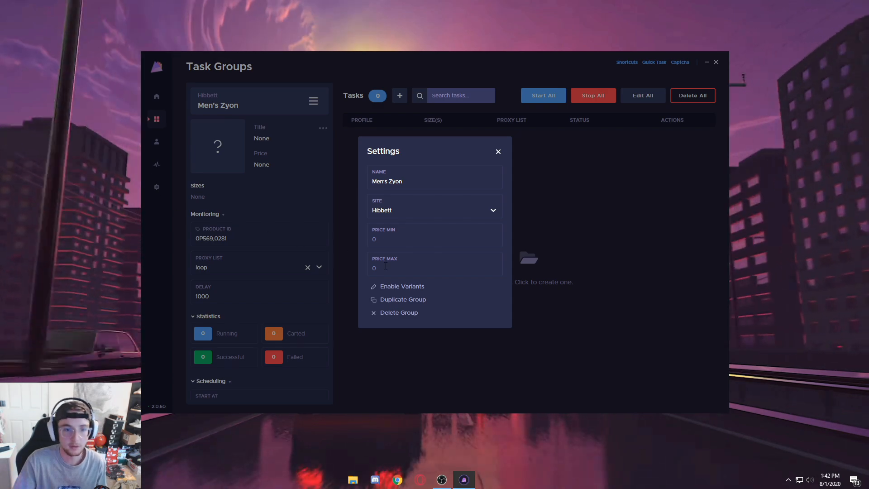
Create Hibbett tasks from the Hibbett profile group with the Hibbett proxy list, delay 3500, random size and a task quantity of 10.
{"action": "left_click", "coordinate": [399, 95]}
{"action": "left_click", "coordinate": [399, 96]}
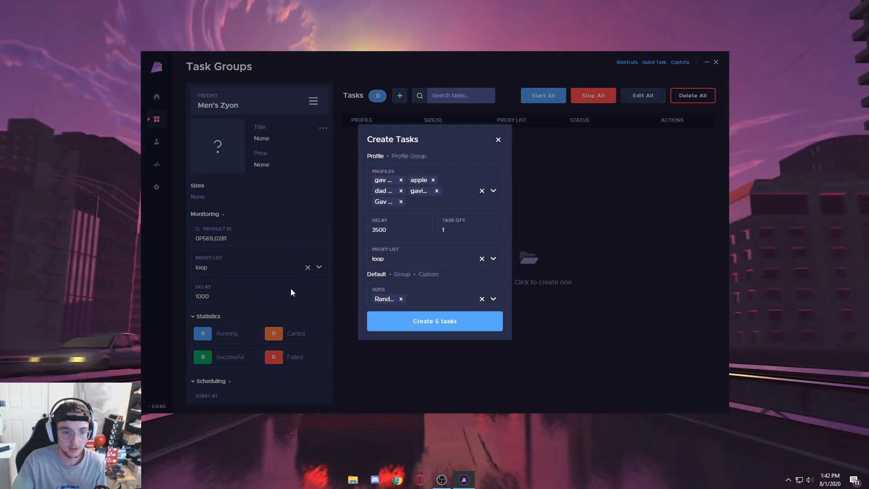
{"action": "left_click", "coordinate": [409, 156]}
{"action": "left_click", "coordinate": [403, 191]}
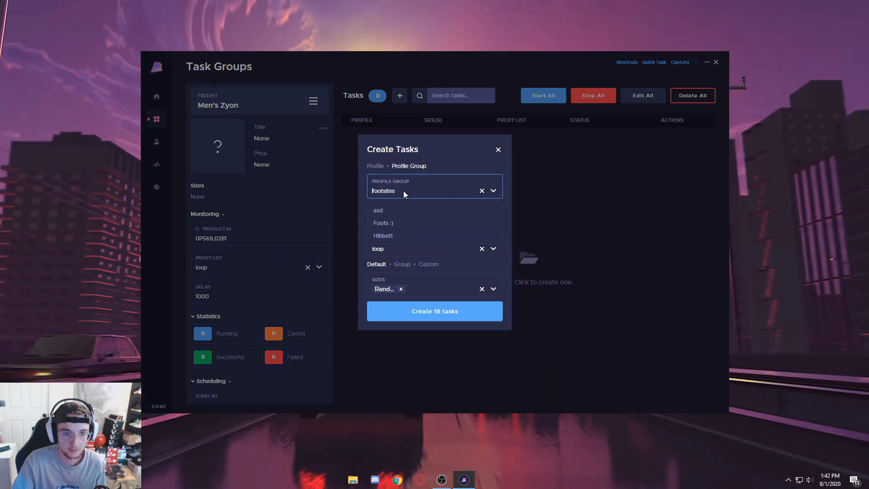
{"action": "left_click", "coordinate": [389, 235]}
{"action": "left_click", "coordinate": [406, 247]}
{"action": "left_click", "coordinate": [408, 309]}
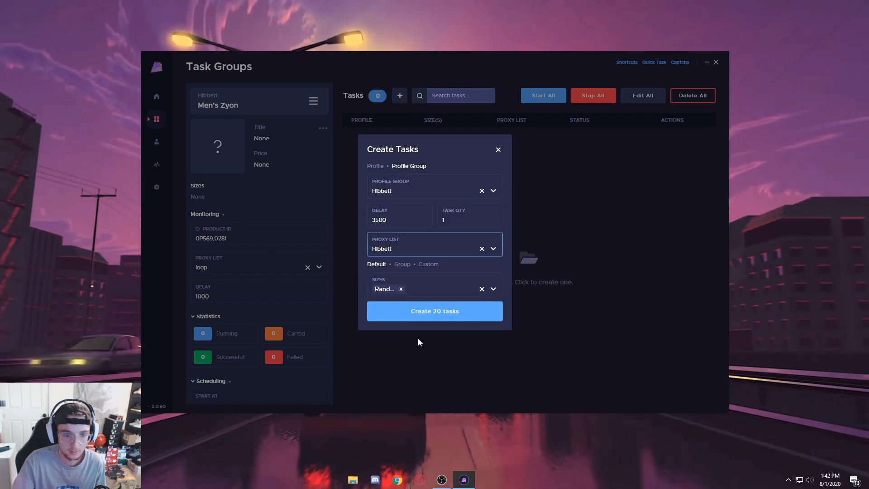
{"action": "left_click", "coordinate": [476, 219]}
{"action": "type", "text": "0"}
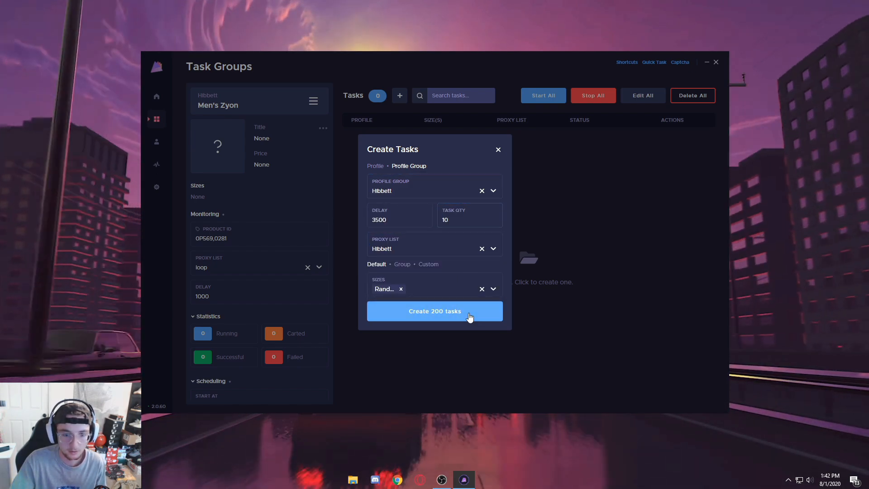
{"action": "left_click", "coordinate": [469, 313]}
{"action": "scroll", "coordinate": [430, 360], "scroll_direction": "down", "scroll_amount": 1}
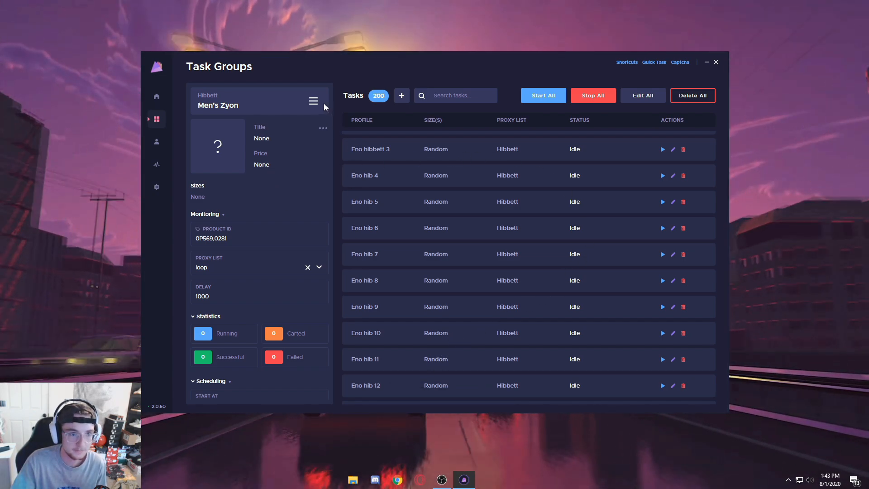
Return to the list of task groups and open and dismiss the settings of Shared Group (Foot Action).
{"action": "left_click", "coordinate": [311, 103]}
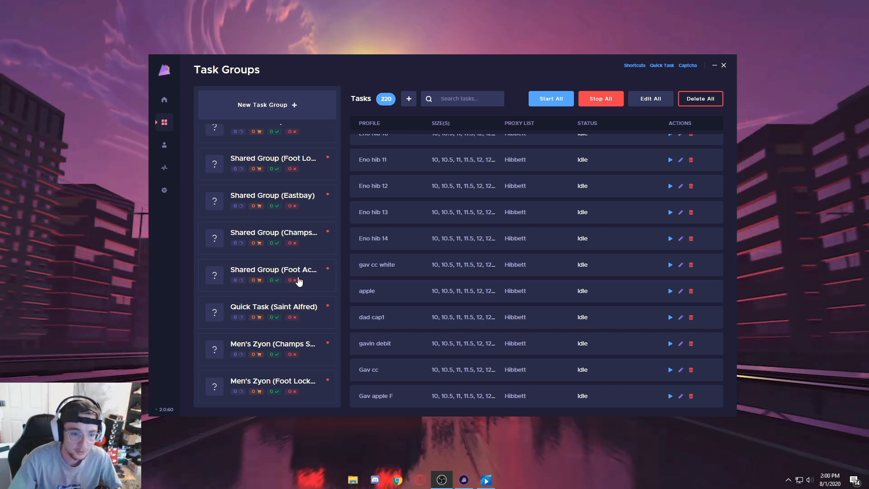
{"action": "right_click", "coordinate": [303, 281]}
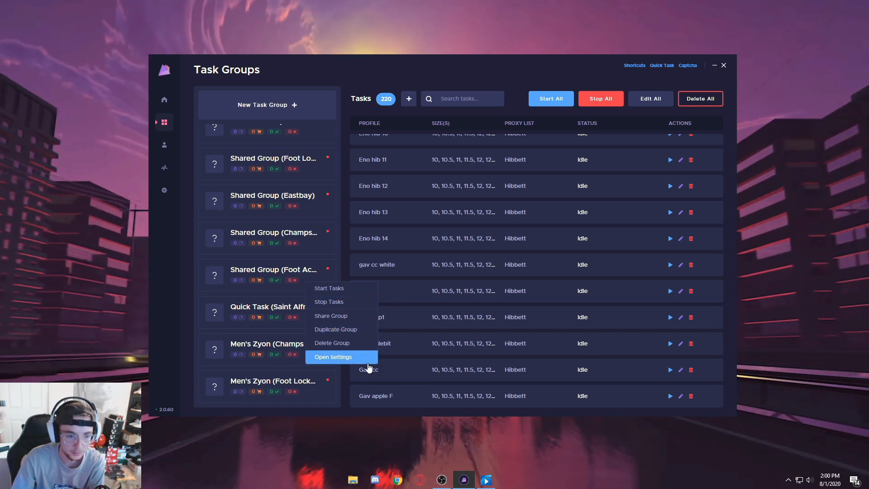
{"action": "left_click", "coordinate": [362, 357]}
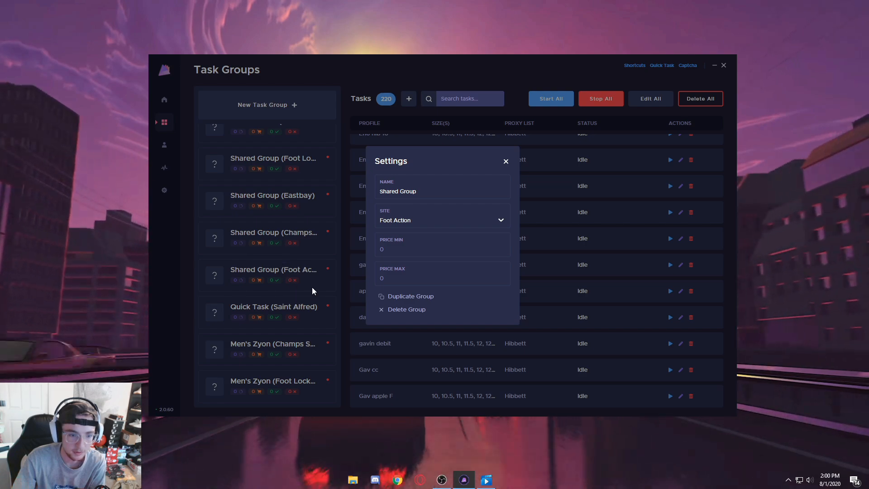
{"action": "left_click", "coordinate": [312, 290]}
Share the Shared Group (Foot Action) task group and load its share link in Chrome to open it in PrismAIO.
{"action": "right_click", "coordinate": [314, 271]}
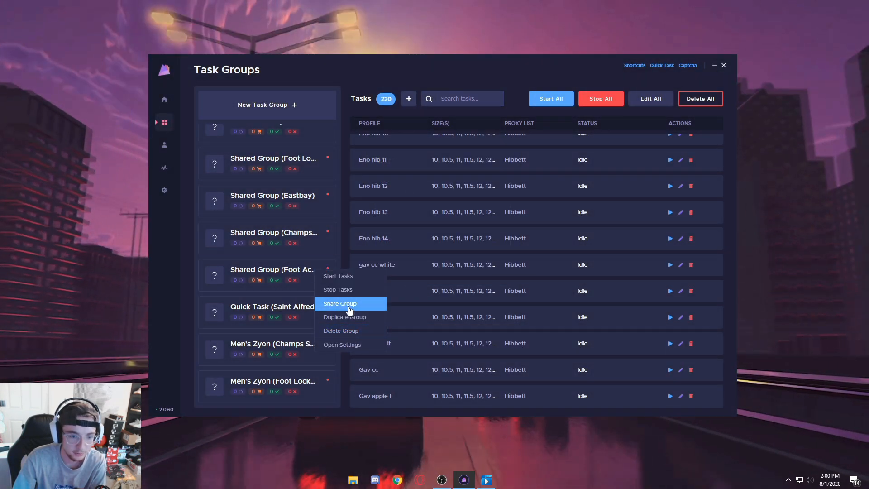
{"action": "left_click", "coordinate": [349, 307]}
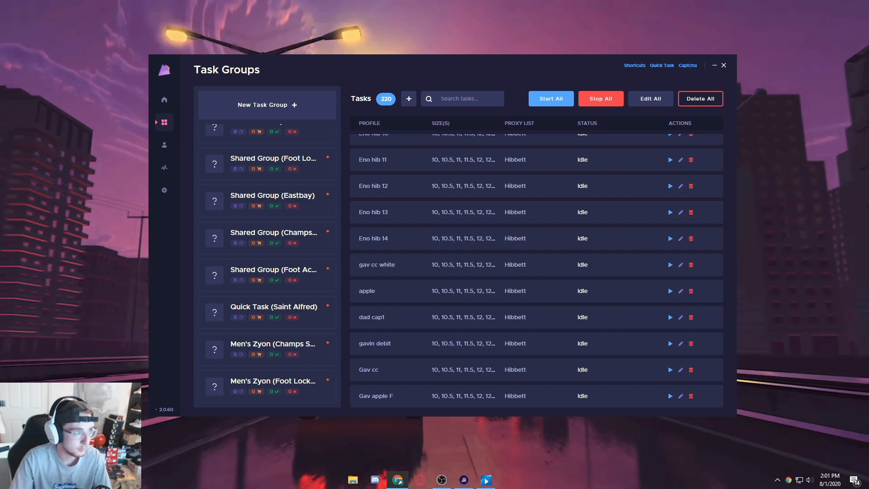
{"action": "key", "text": "super+3"}
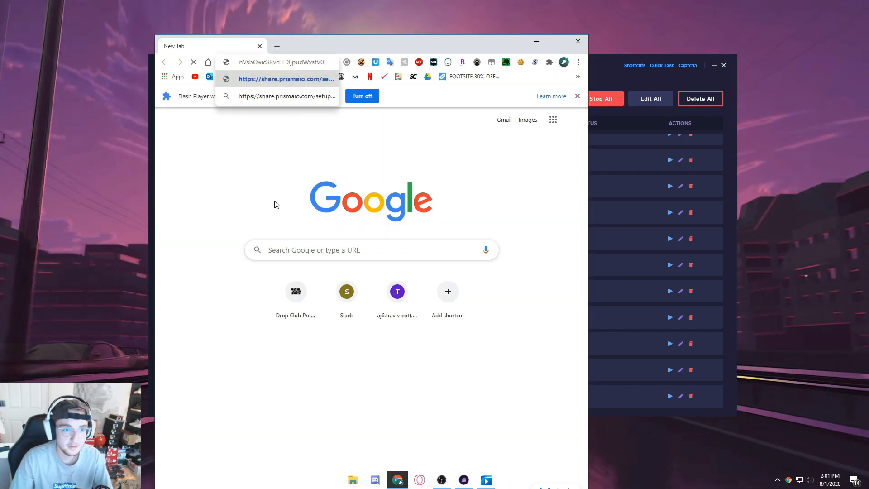
{"action": "key", "text": "Return"}
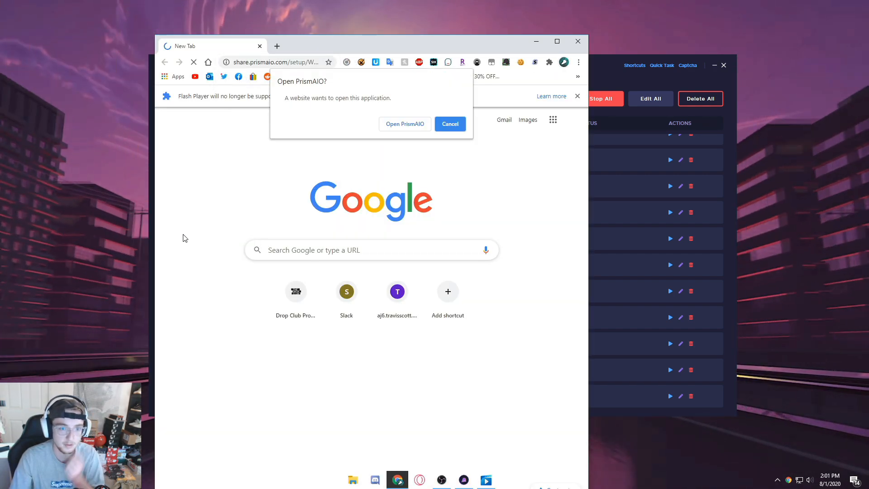
{"action": "left_click", "coordinate": [405, 124]}
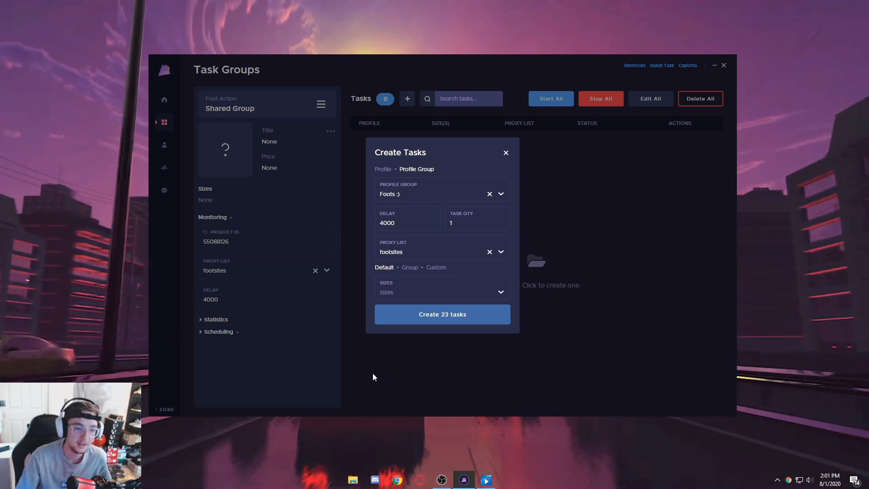
{"action": "left_click", "coordinate": [185, 370]}
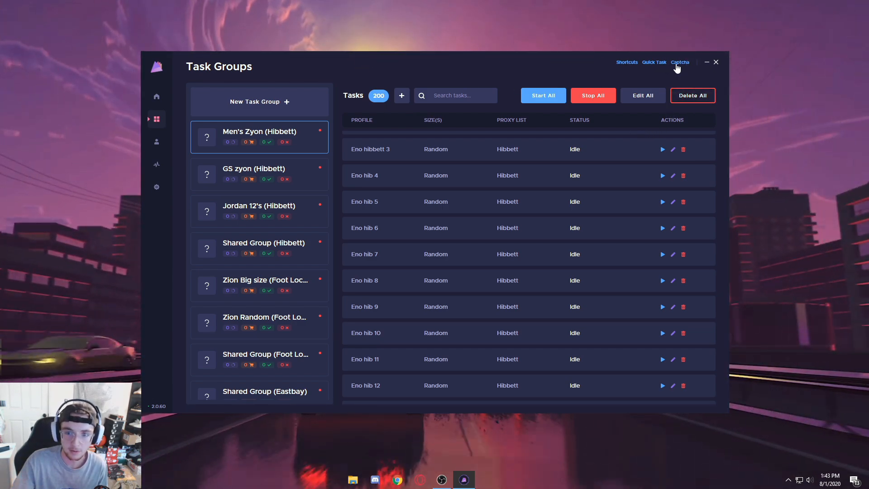
Open the captcha solver window and arrange it side by side with the Task Groups window.
{"action": "left_click", "coordinate": [679, 62]}
{"action": "left_click_drag", "start_coordinate": [471, 111], "coordinate": [173, 126]}
{"action": "left_click_drag", "start_coordinate": [428, 61], "coordinate": [550, 52]}
{"action": "left_click", "coordinate": [126, 209]}
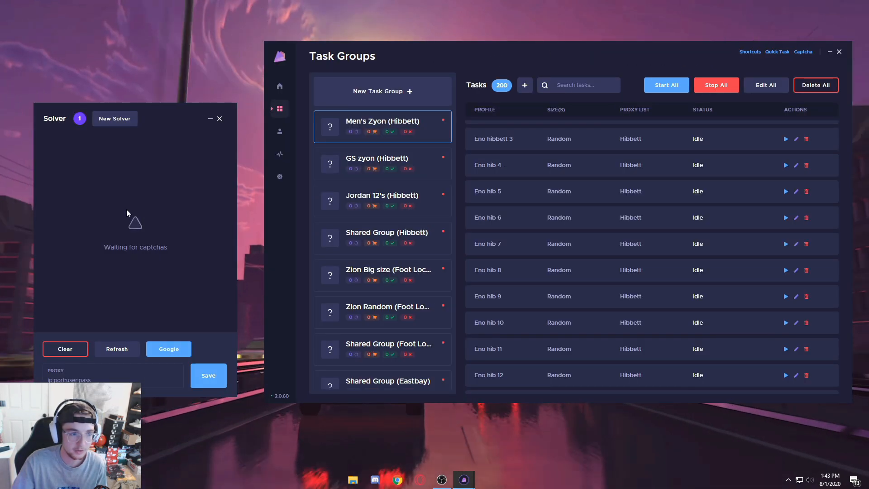
{"action": "left_click_drag", "start_coordinate": [159, 125], "coordinate": [159, 50]}
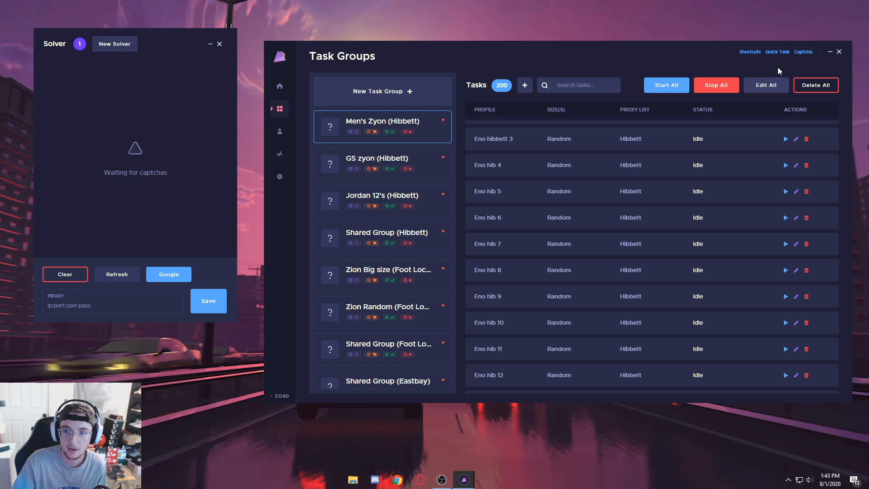
Open a second captcha solver window, move it over the first one, and close it.
{"action": "left_click", "coordinate": [802, 52]}
{"action": "left_click_drag", "start_coordinate": [442, 102], "coordinate": [175, 135]}
{"action": "left_click", "coordinate": [251, 137]}
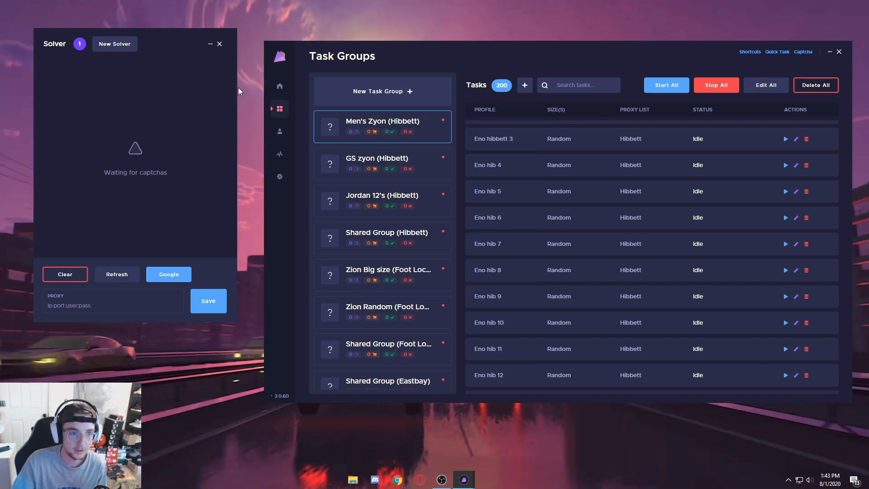
Close the captcha solver window, reopen it, and place it beside the Task Groups window.
{"action": "left_click", "coordinate": [220, 44]}
{"action": "left_click", "coordinate": [808, 53]}
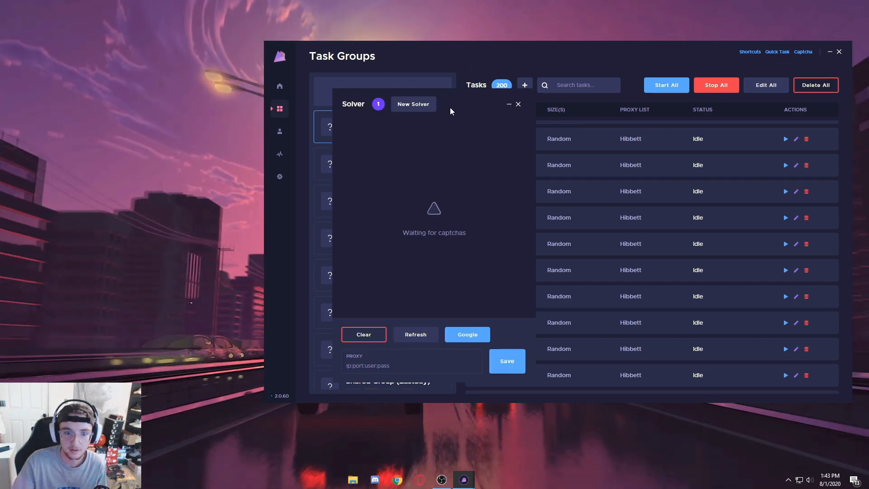
{"action": "left_click_drag", "start_coordinate": [450, 107], "coordinate": [183, 71]}
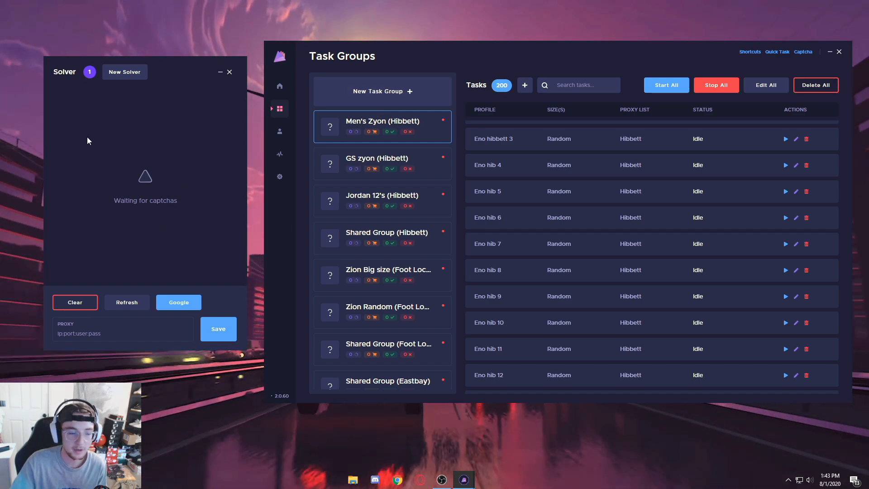
Close the captcha solver and move the Task Groups window to the centre of the screen.
{"action": "left_click", "coordinate": [230, 73]}
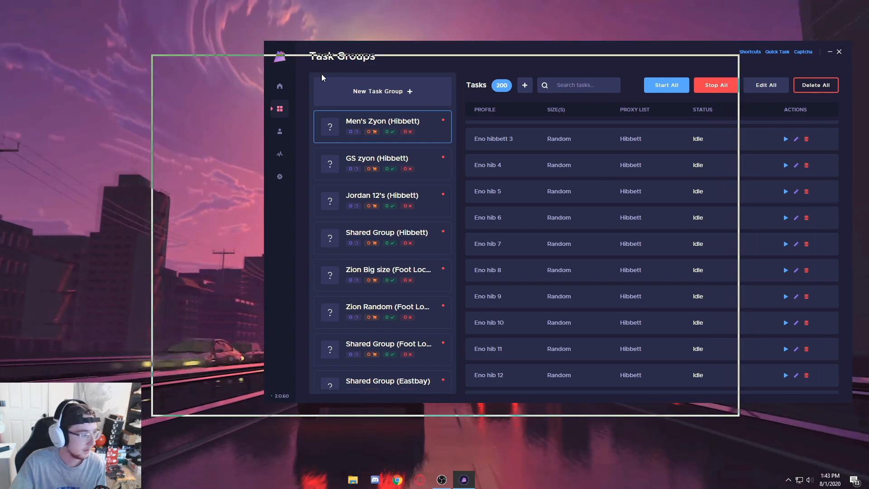
{"action": "left_click_drag", "start_coordinate": [321, 74], "coordinate": [320, 75]}
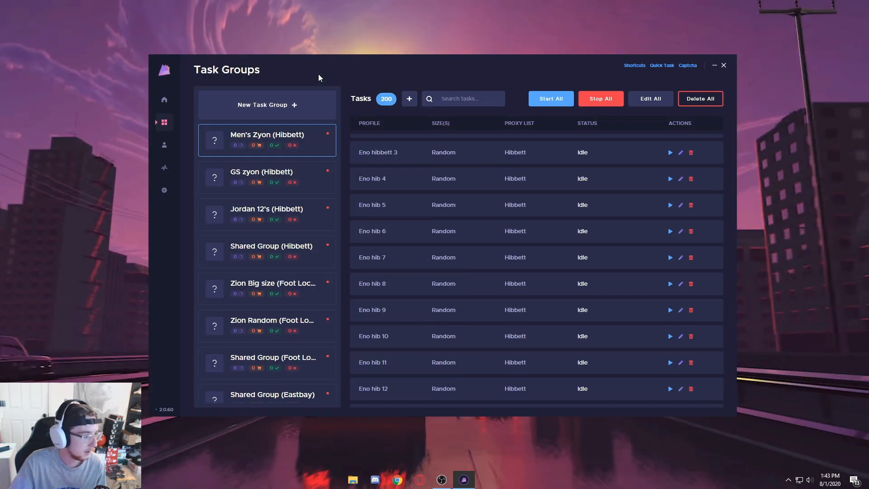
Open the Quick Task form, review its product URL and profile group fields, and close it without starting a task.
{"action": "left_click", "coordinate": [661, 65]}
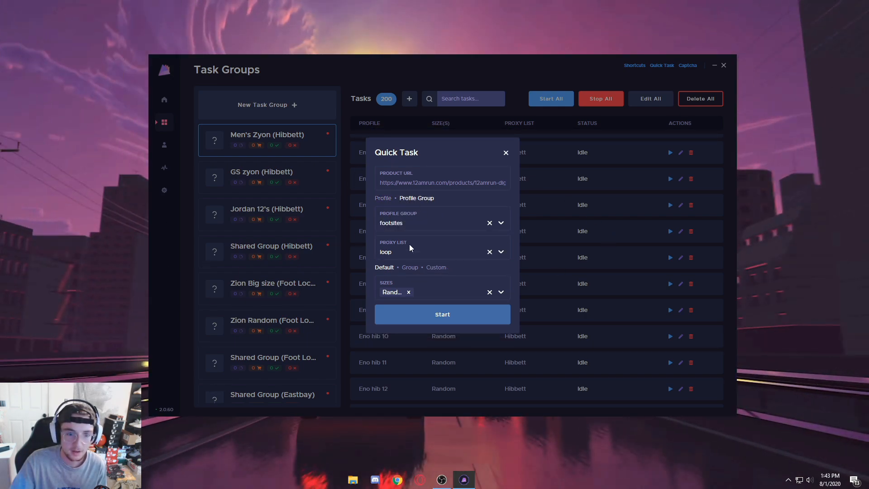
{"action": "left_click", "coordinate": [429, 223]}
{"action": "left_click", "coordinate": [407, 222]}
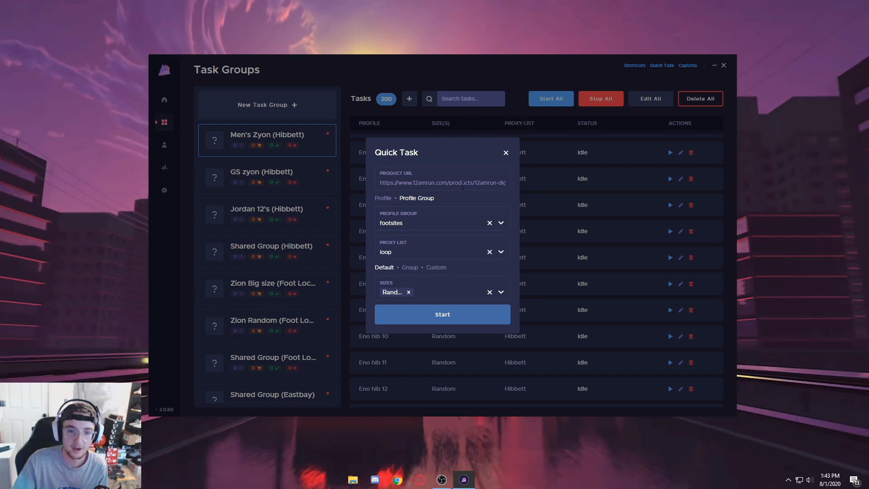
{"action": "left_click", "coordinate": [380, 182]}
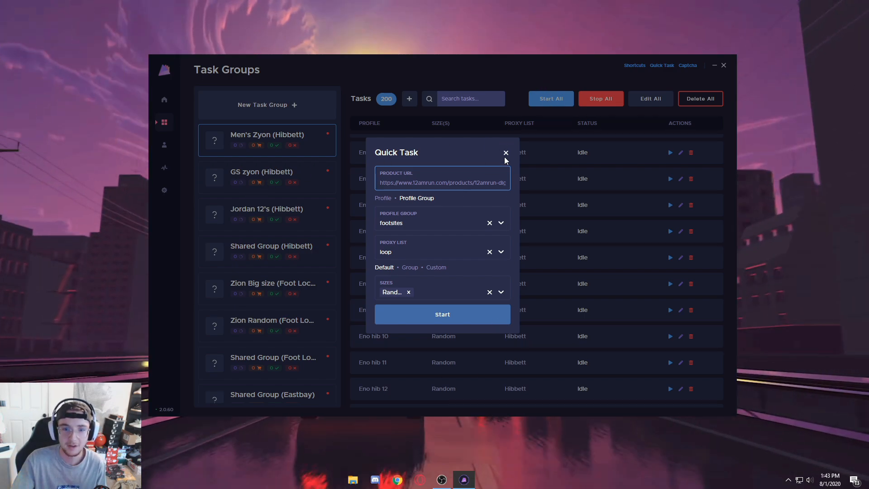
{"action": "left_click", "coordinate": [505, 152]}
{"action": "left_click", "coordinate": [506, 153]}
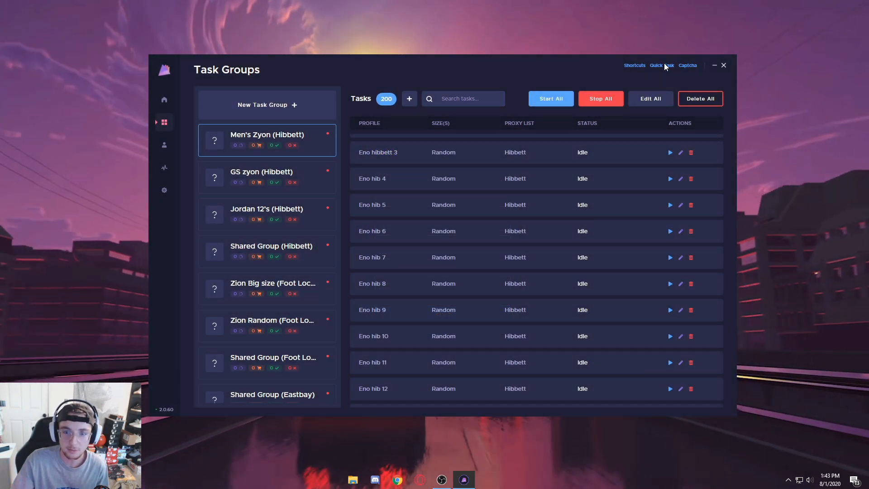
Read the list of keyboard shortcuts, close it, and look through the task groups.
{"action": "left_click", "coordinate": [640, 67]}
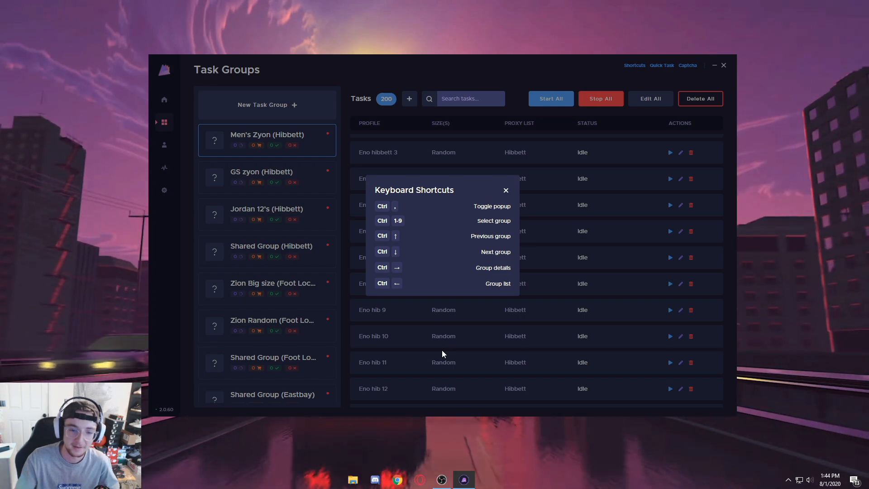
{"action": "left_click", "coordinate": [411, 344]}
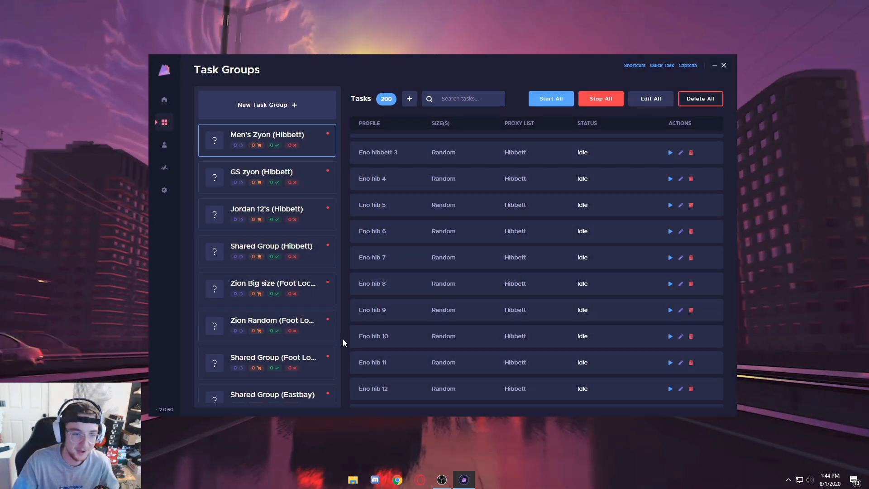
{"action": "scroll", "coordinate": [260, 343], "scroll_direction": "down", "scroll_amount": 4}
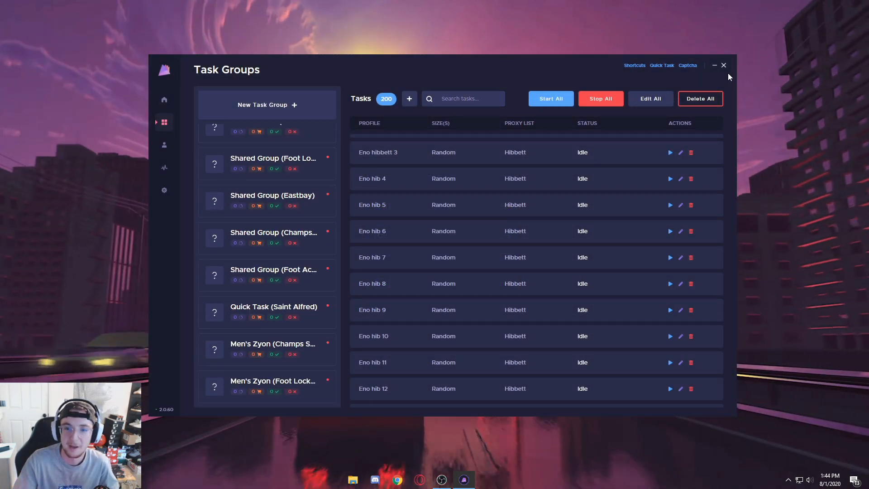
{"action": "scroll", "coordinate": [262, 344], "scroll_direction": "up", "scroll_amount": 4}
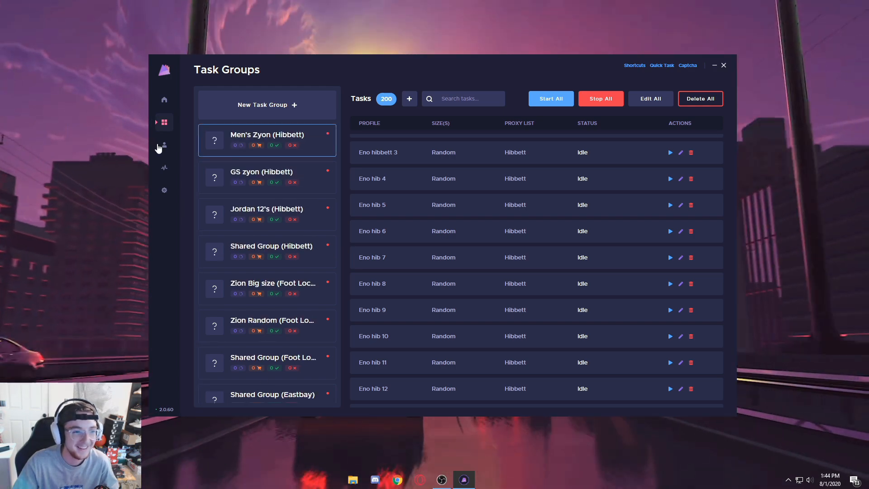
Show the billing profiles, and open and dismiss the Create Group form with no profiles selected.
{"action": "left_click", "coordinate": [163, 145]}
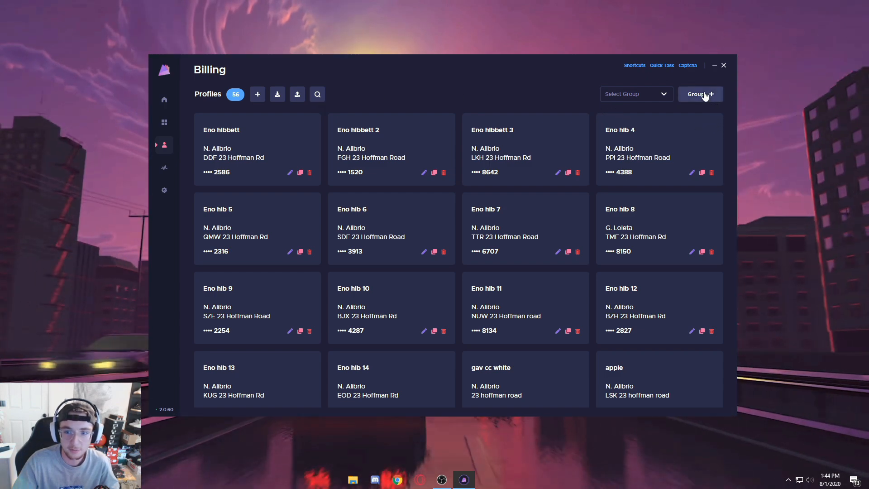
{"action": "left_click", "coordinate": [704, 95]}
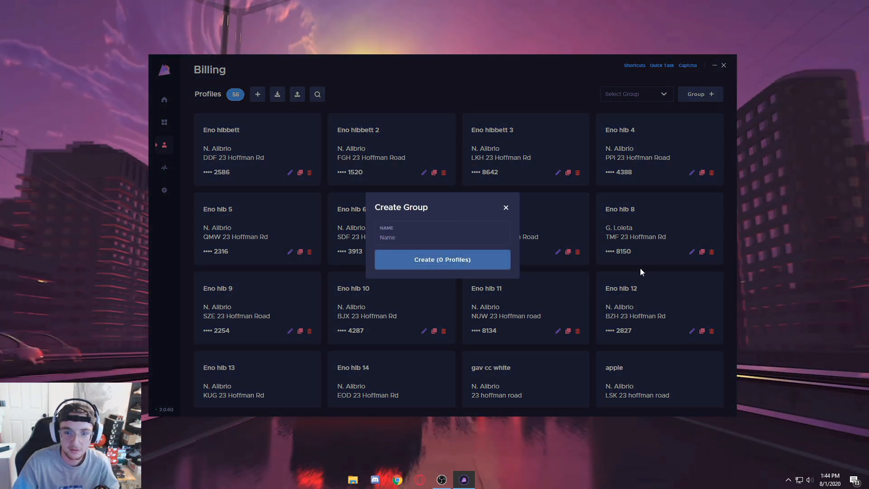
{"action": "left_click", "coordinate": [420, 230]}
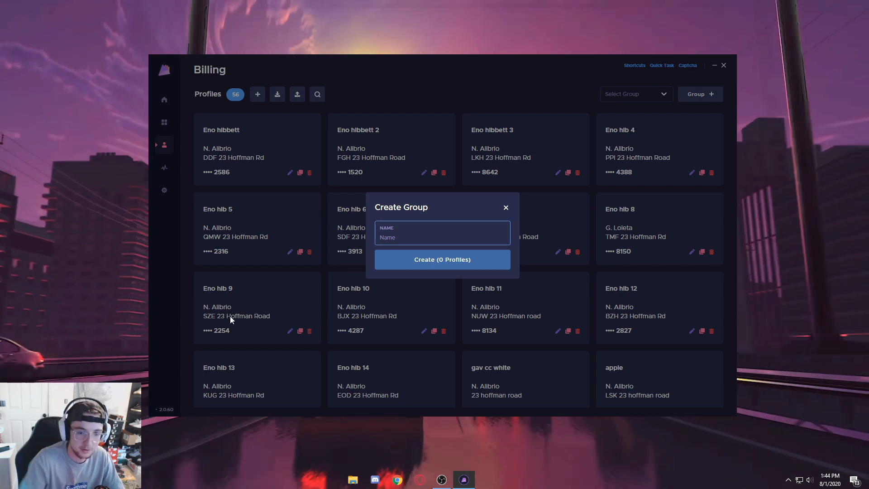
{"action": "left_click", "coordinate": [505, 208]}
Select the first eight billing profiles, start a new group from them, and dismiss the Create Group form.
{"action": "left_click", "coordinate": [221, 177]}
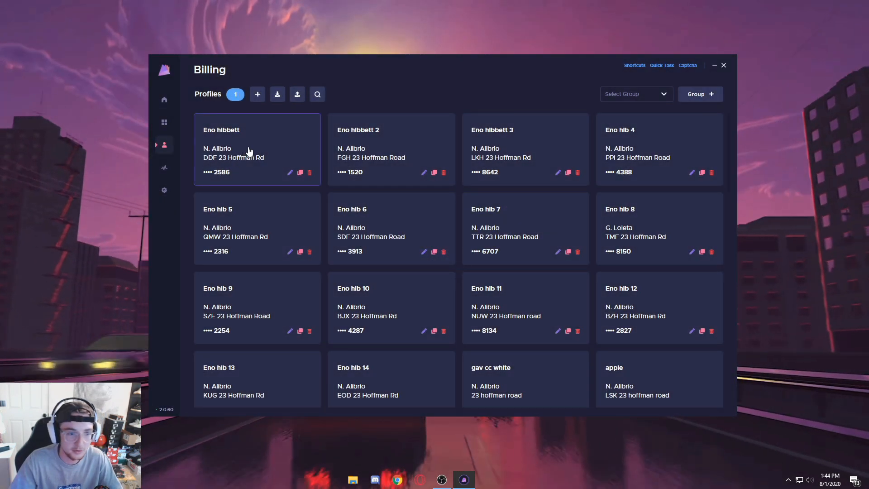
{"action": "left_click", "coordinate": [274, 223]}
{"action": "left_click", "coordinate": [394, 223]}
{"action": "left_click", "coordinate": [708, 94]}
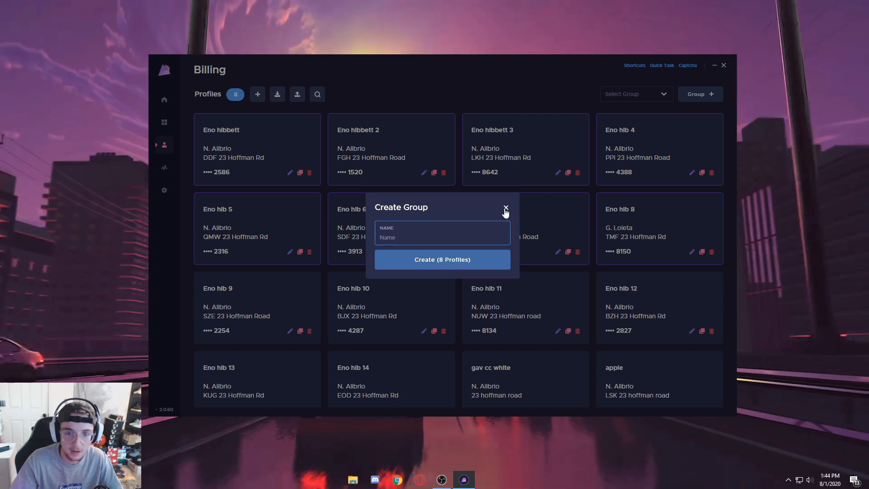
{"action": "left_click", "coordinate": [506, 207]}
View the available profile groups, open and dismiss the Create Profile form, and reveal the profile search field.
{"action": "left_click", "coordinate": [611, 93]}
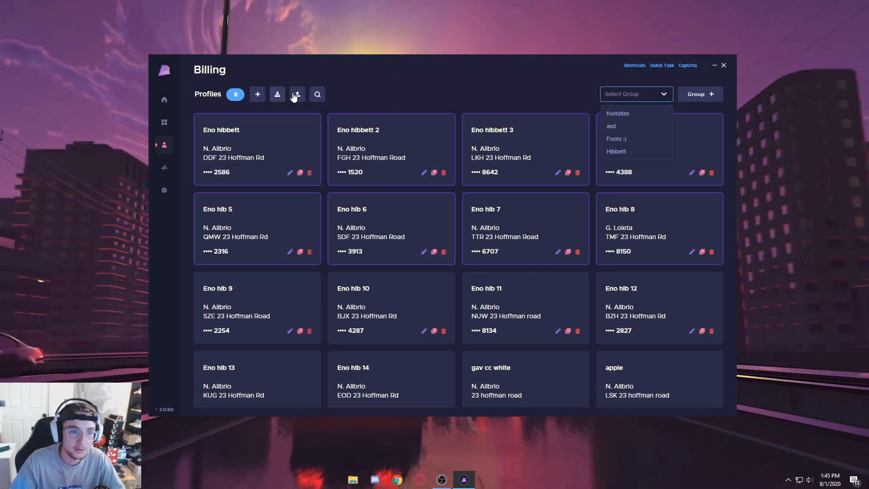
{"action": "left_click", "coordinate": [260, 95]}
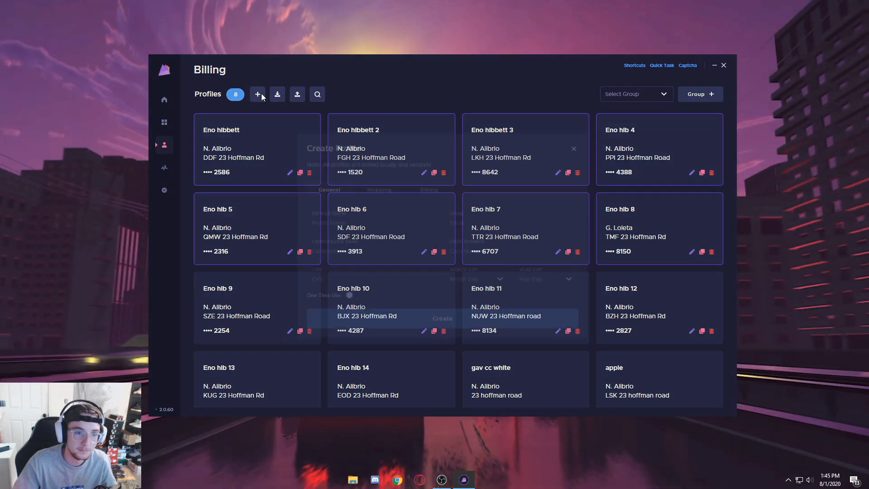
{"action": "left_click", "coordinate": [318, 94]}
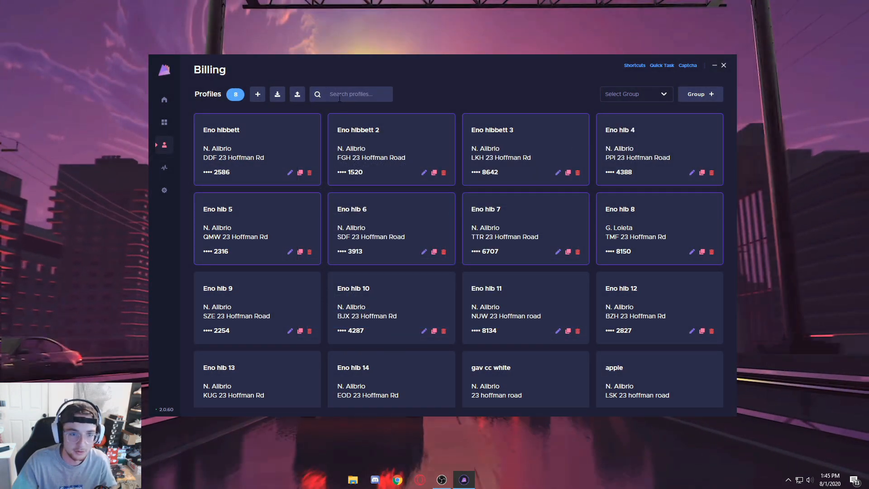
Load the asd profile group and look through the billing profiles to see which belong to it.
{"action": "left_click", "coordinate": [632, 94]}
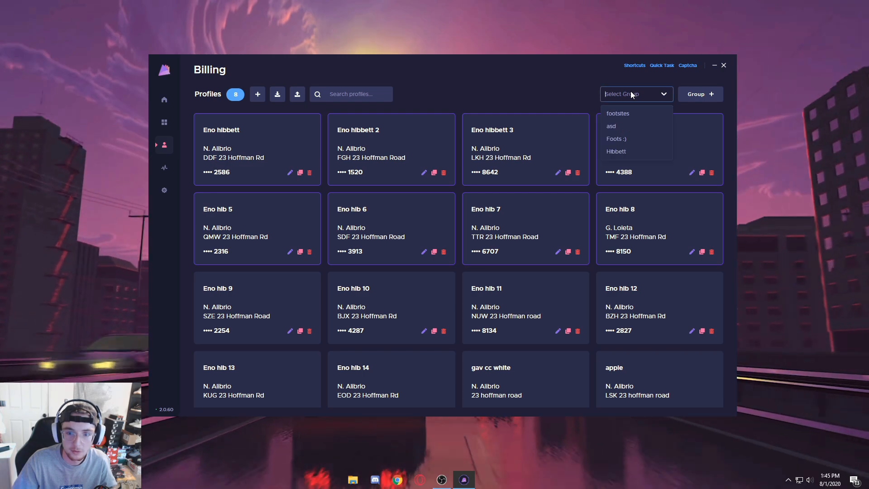
{"action": "left_click", "coordinate": [612, 125]}
{"action": "scroll", "coordinate": [522, 335], "scroll_direction": "down", "scroll_amount": 12}
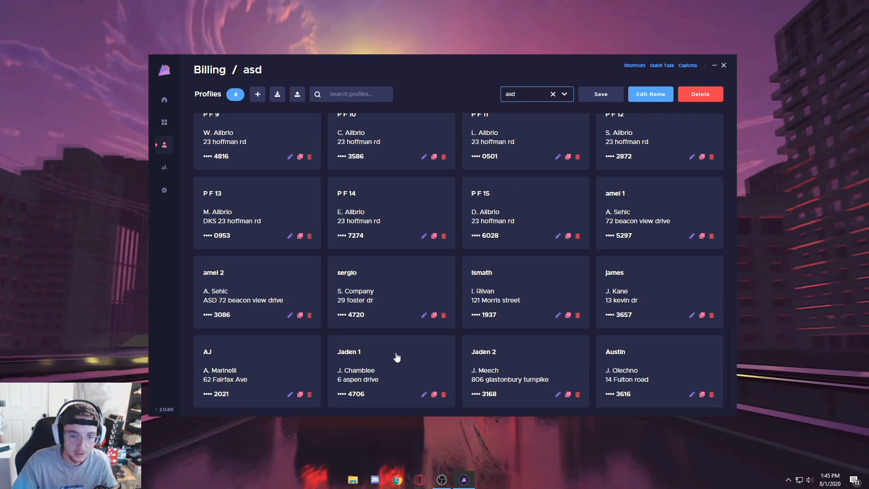
{"action": "scroll", "coordinate": [531, 389], "scroll_direction": "up", "scroll_amount": 12}
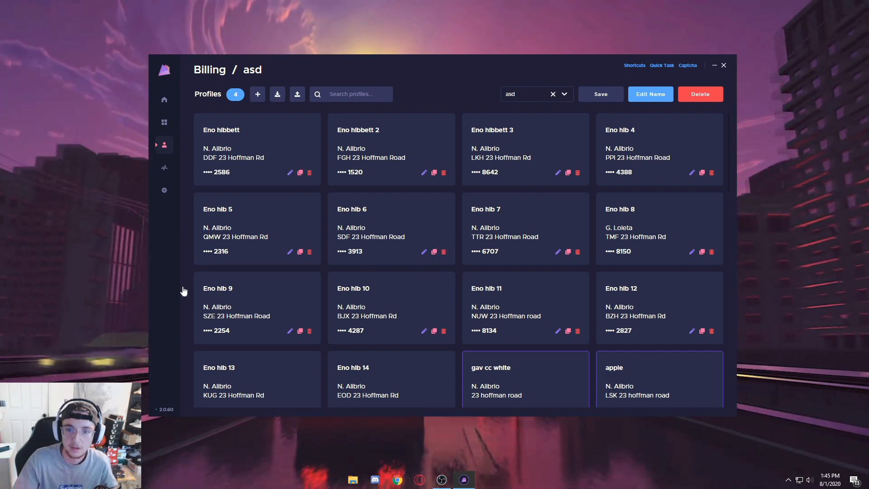
Go to the proxy lists and load the fnl list.
{"action": "left_click", "coordinate": [164, 167]}
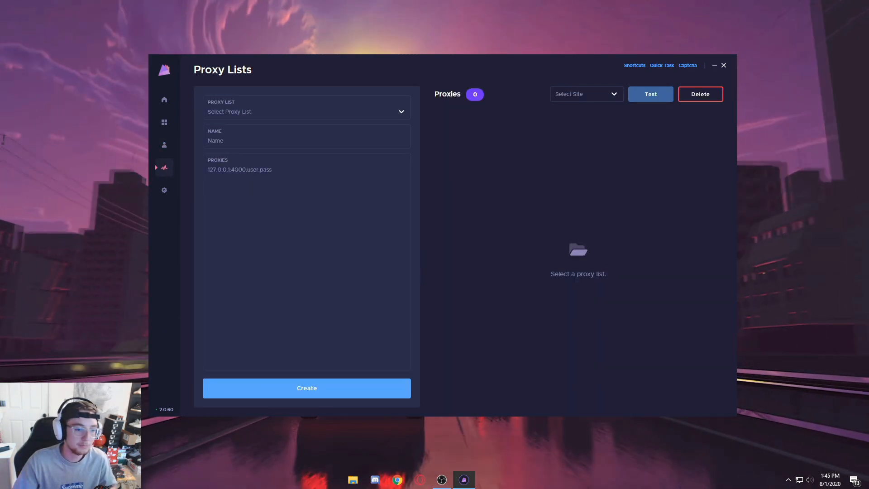
{"action": "left_click", "coordinate": [236, 113]}
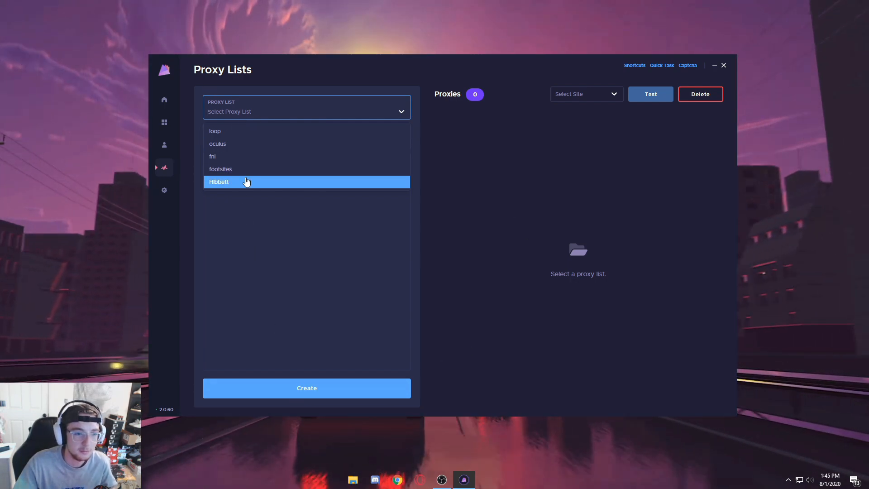
{"action": "left_click", "coordinate": [224, 156]}
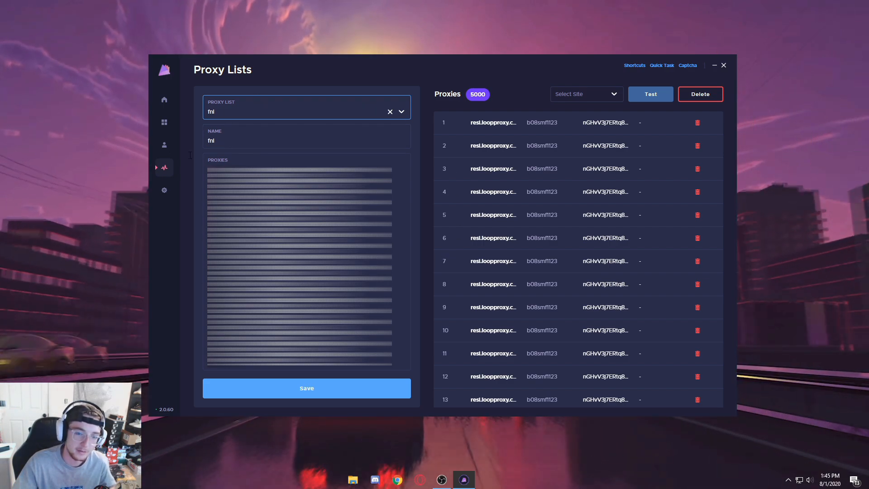
{"action": "key", "text": "Tab"}
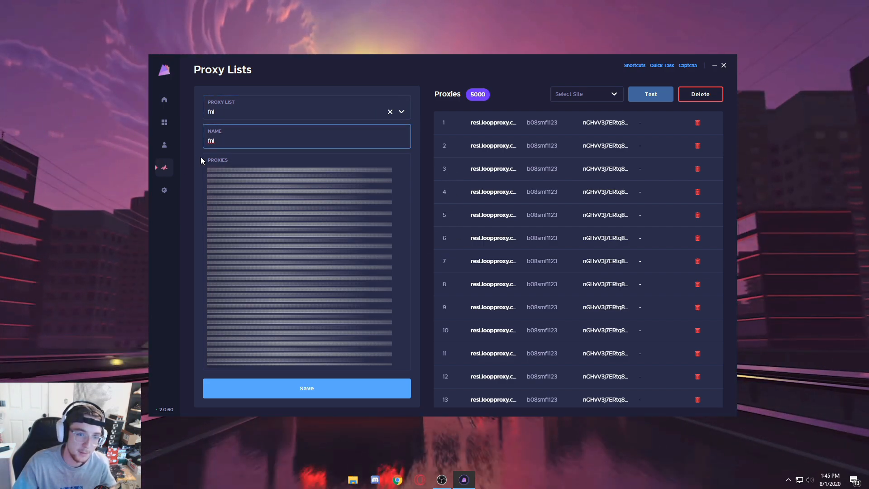
Clear the selected proxy list and load fnl again.
{"action": "left_click", "coordinate": [401, 112]}
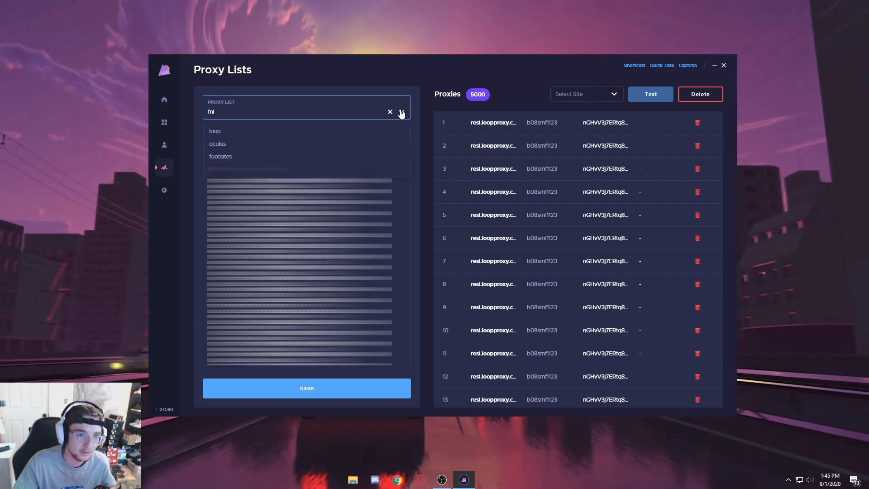
{"action": "left_click", "coordinate": [401, 113]}
{"action": "left_click", "coordinate": [398, 114]}
{"action": "left_click", "coordinate": [395, 116]}
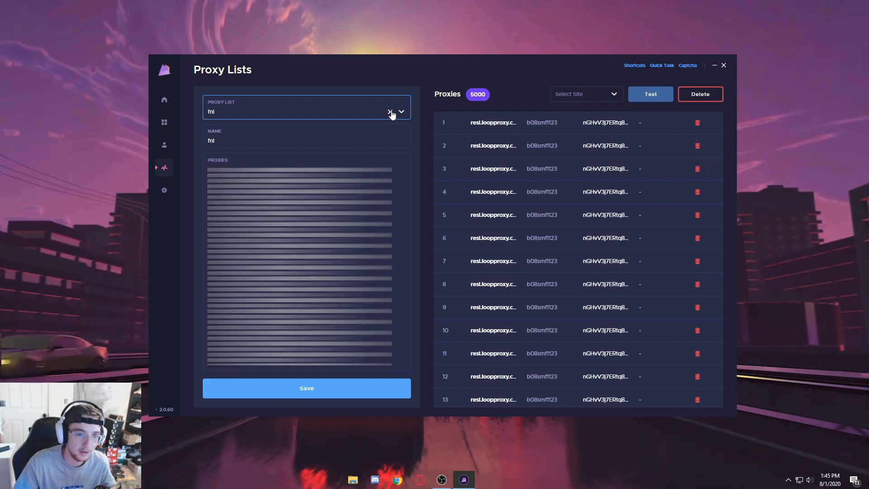
{"action": "left_click", "coordinate": [390, 112]}
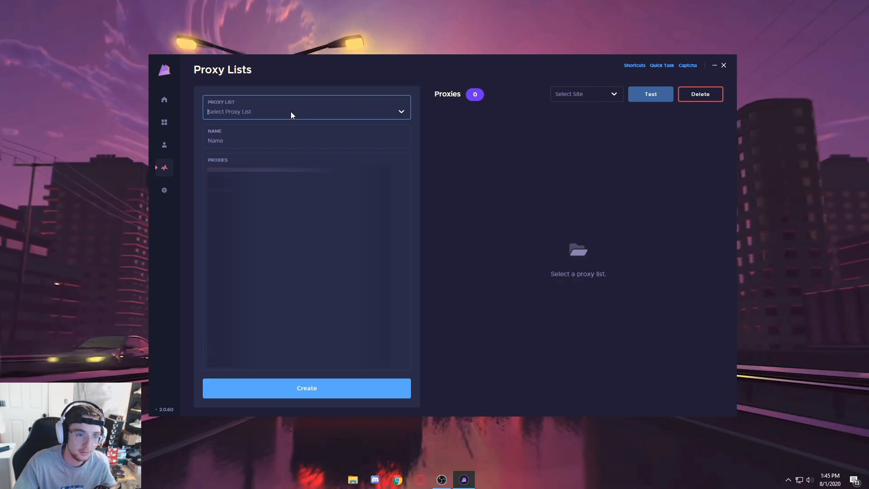
{"action": "left_click", "coordinate": [254, 111]}
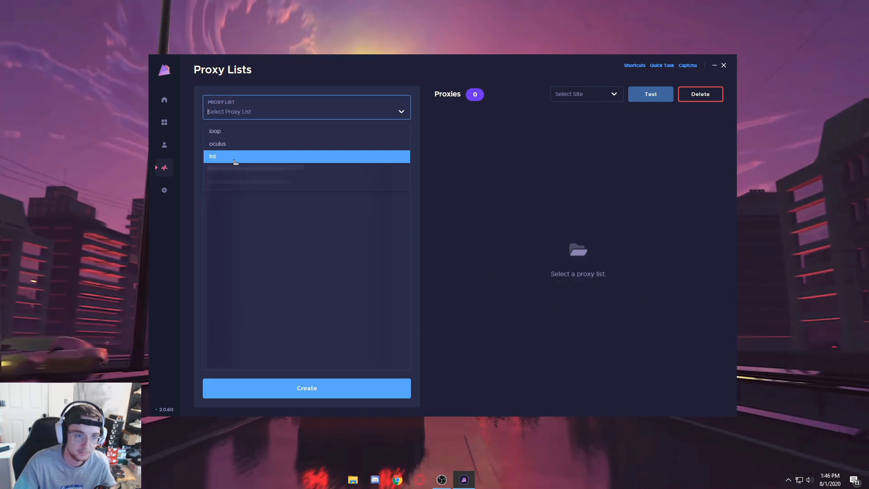
{"action": "left_click", "coordinate": [272, 217]}
{"action": "left_click", "coordinate": [295, 113]}
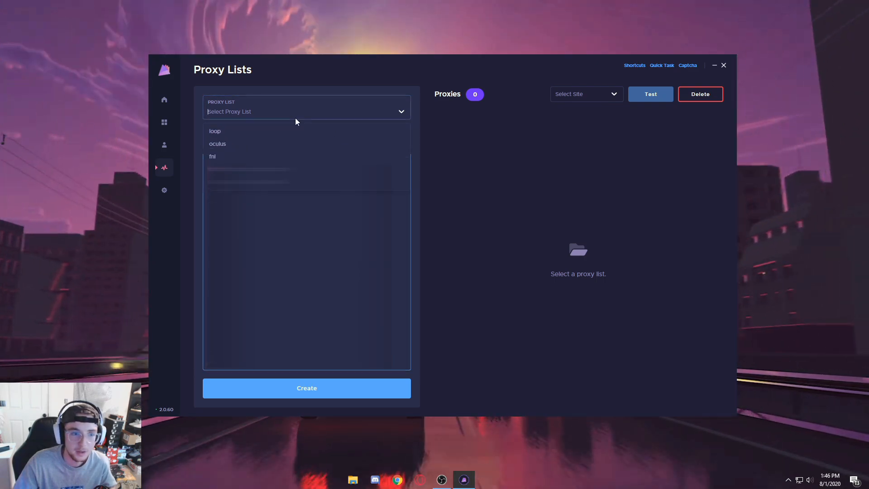
{"action": "left_click", "coordinate": [237, 156]}
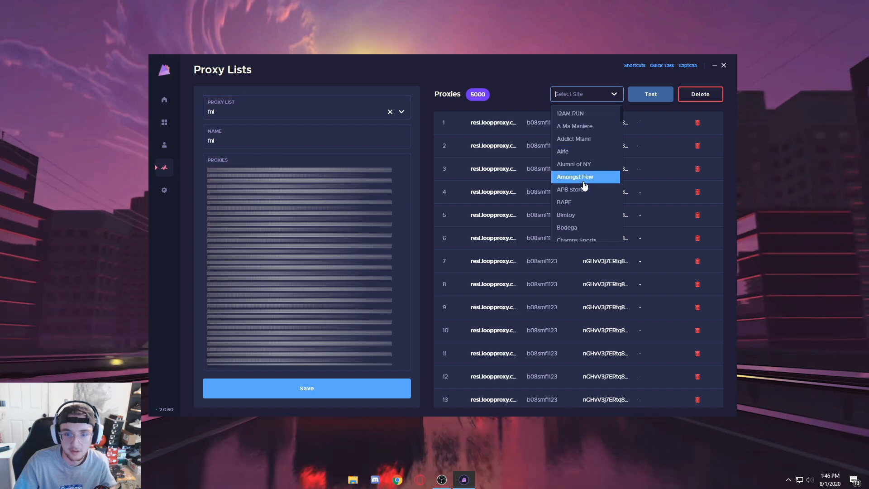
Browse the sites available for testing the fnl proxies and close the site list without choosing one.
{"action": "scroll", "coordinate": [584, 186], "scroll_direction": "down", "scroll_amount": 5}
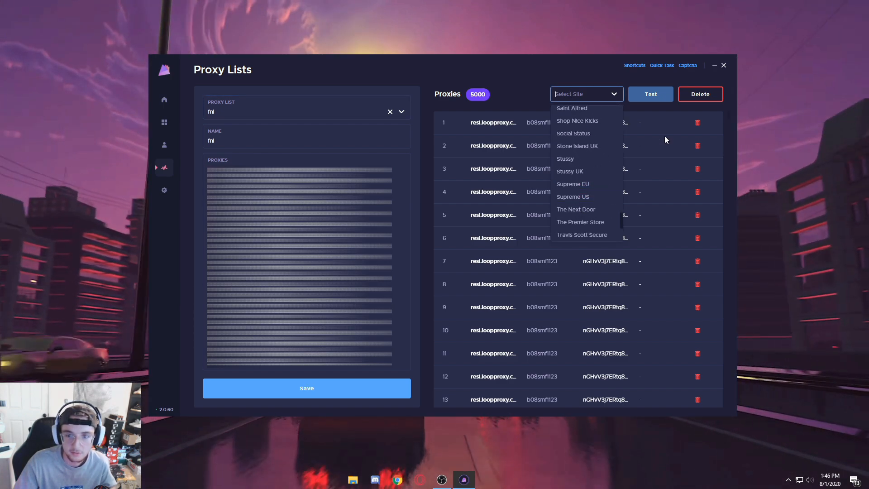
{"action": "left_click", "coordinate": [490, 87]}
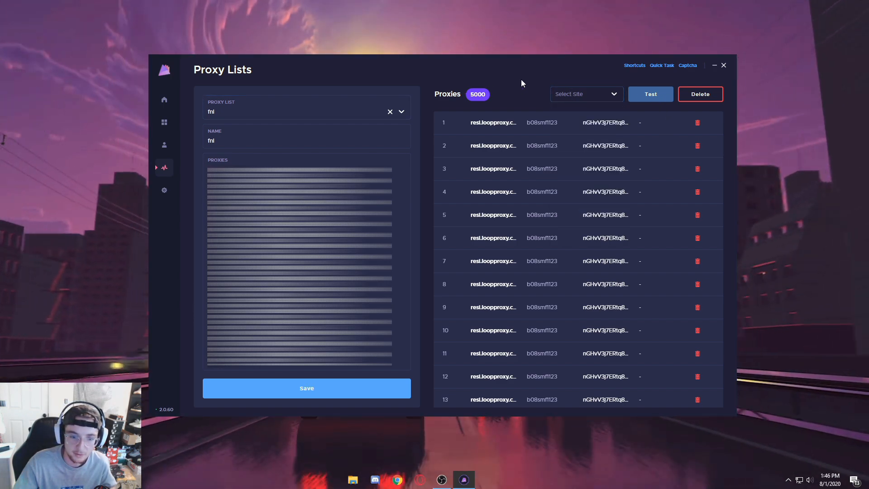
Go to the general settings and switch the checkout sound's Play On Success option off and back on.
{"action": "left_click", "coordinate": [164, 190]}
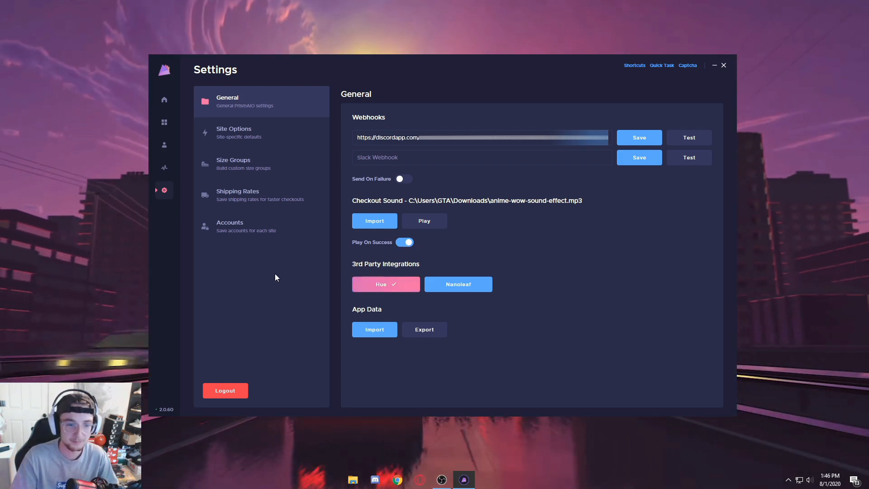
{"action": "left_click", "coordinate": [405, 243]}
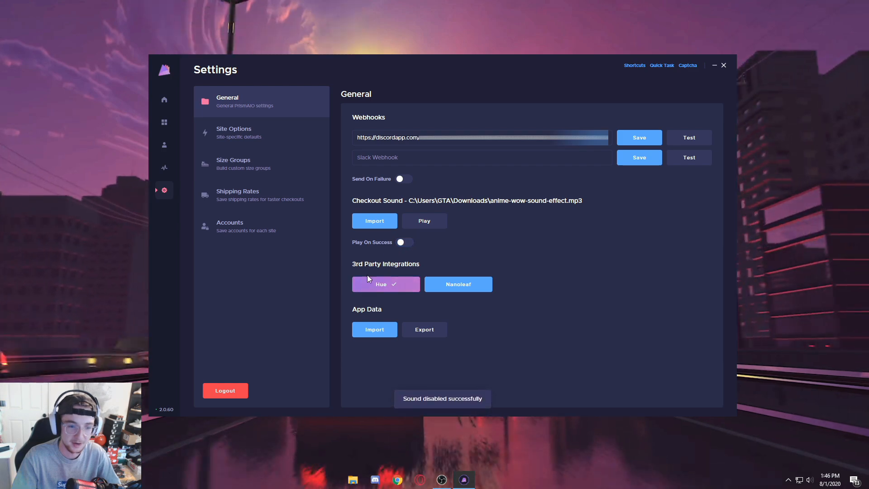
{"action": "left_click", "coordinate": [406, 242]}
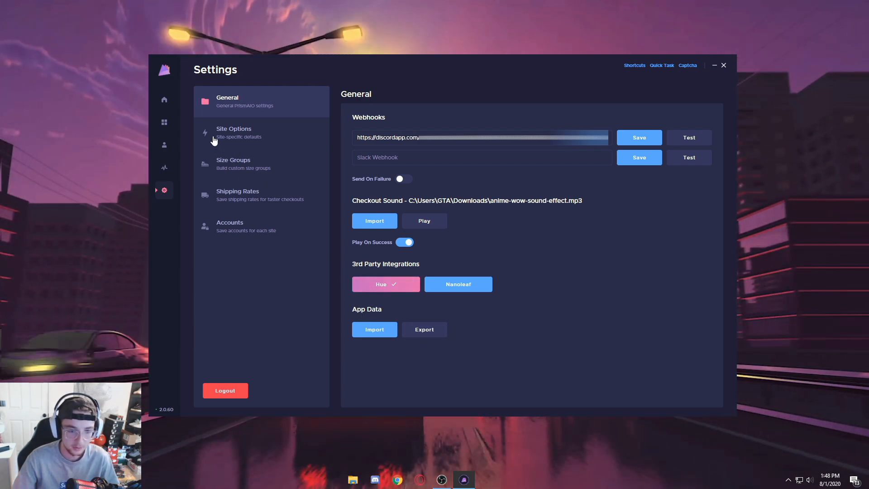
Go to the site-specific defaults and choose 12AM:RUN as the site to configure.
{"action": "left_click", "coordinate": [214, 140]}
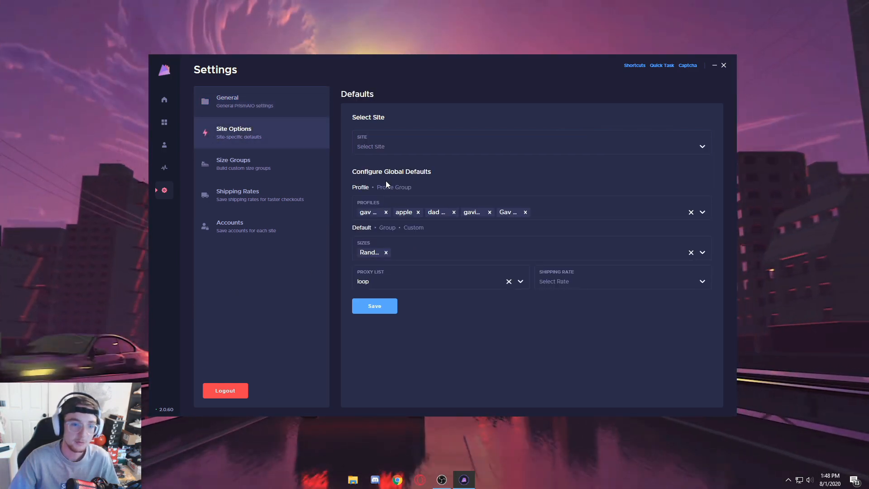
{"action": "left_click", "coordinate": [387, 150]}
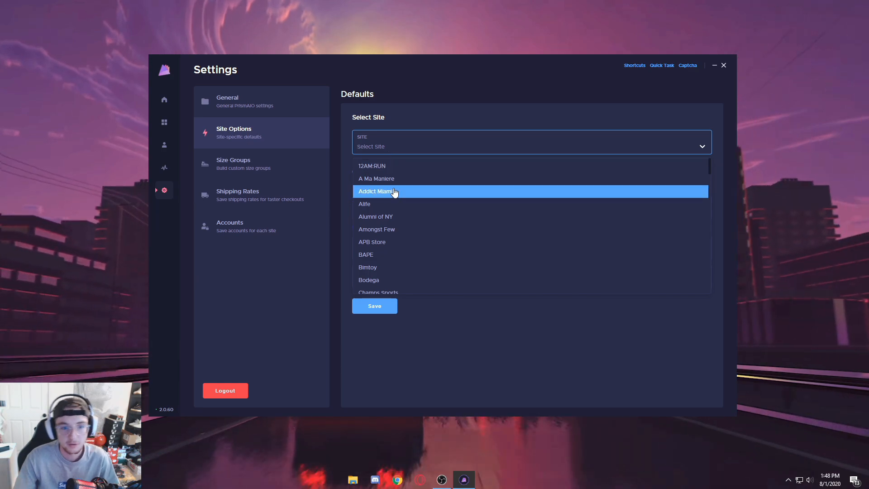
{"action": "left_click", "coordinate": [387, 167]}
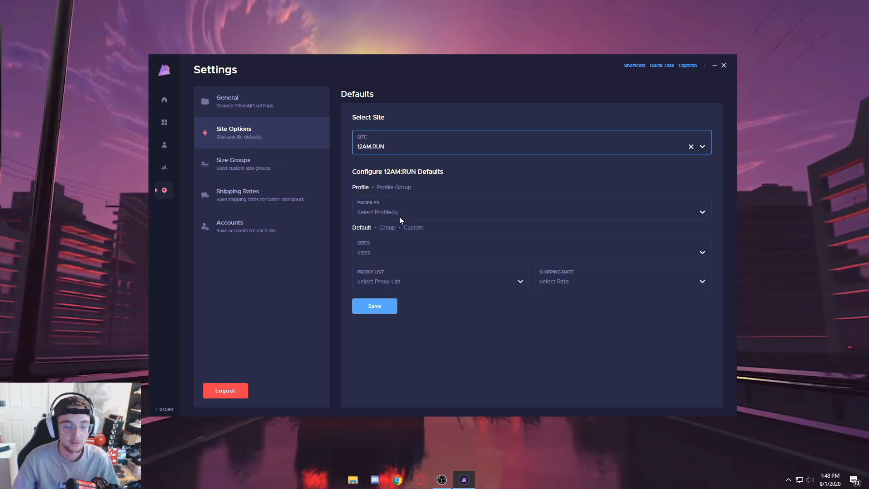
Change the site being configured to Hibbett.
{"action": "left_click", "coordinate": [394, 144]}
{"action": "scroll", "coordinate": [410, 205], "scroll_direction": "down", "scroll_amount": 3}
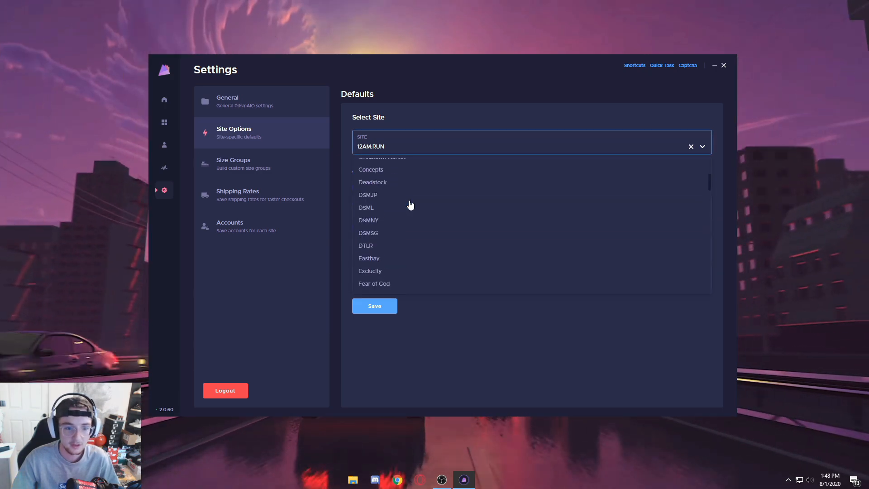
{"action": "type", "text": "hibe"}
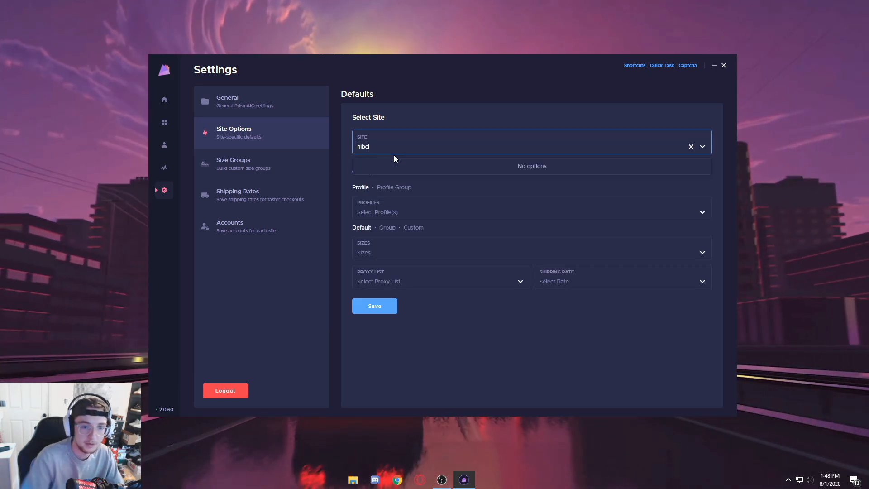
{"action": "key", "text": "BackSpace"}
{"action": "left_click", "coordinate": [393, 161]}
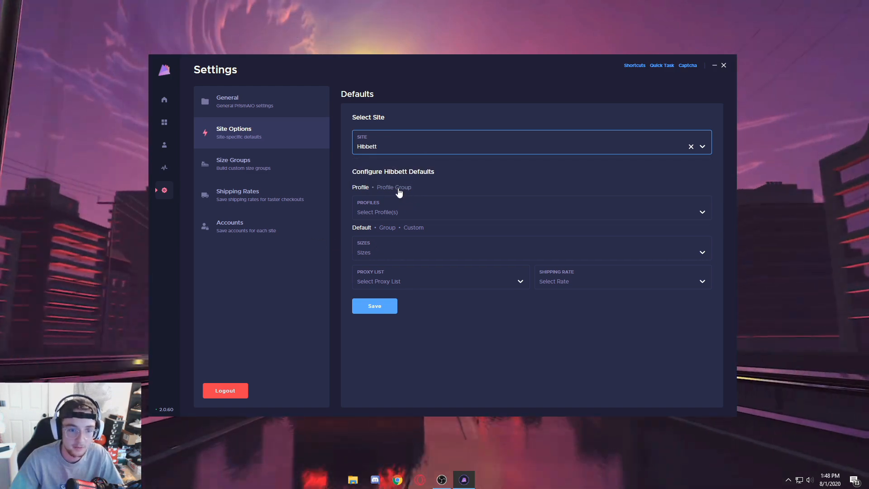
Set Hibbett as both the default profile group and the default proxy list for the Hibbett site.
{"action": "left_click", "coordinate": [398, 189]}
{"action": "left_click", "coordinate": [407, 213]}
{"action": "left_click", "coordinate": [369, 271]}
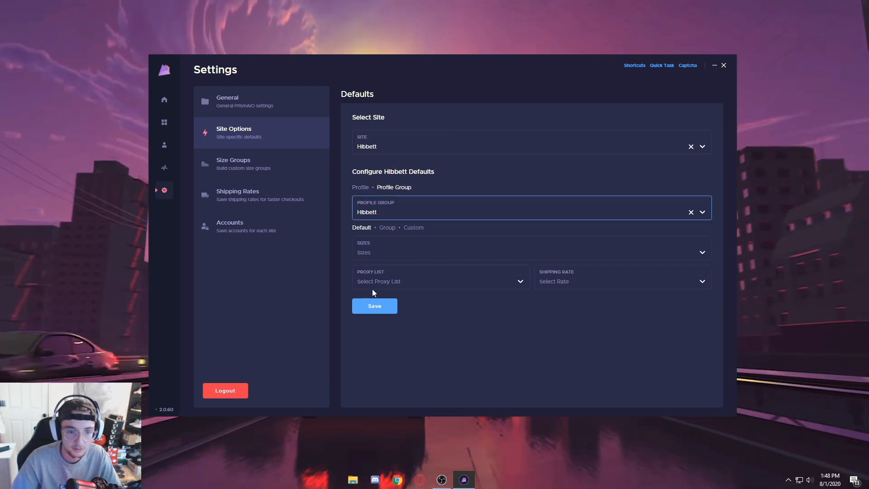
{"action": "left_click", "coordinate": [398, 280]}
{"action": "left_click", "coordinate": [389, 352]}
Set Hibbett's default size to Random, leaving the shipping rate unselected, and save the defaults.
{"action": "left_click", "coordinate": [577, 281]}
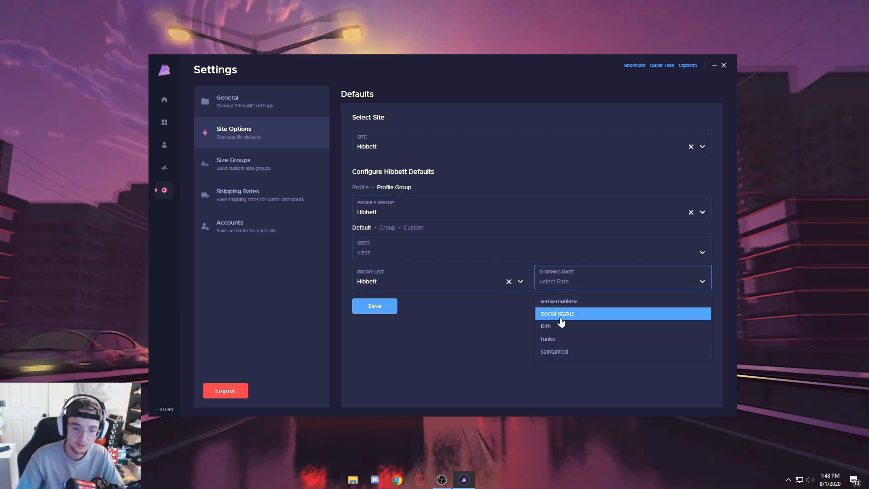
{"action": "left_click", "coordinate": [449, 349]}
{"action": "left_click", "coordinate": [384, 259]}
{"action": "left_click", "coordinate": [383, 272]}
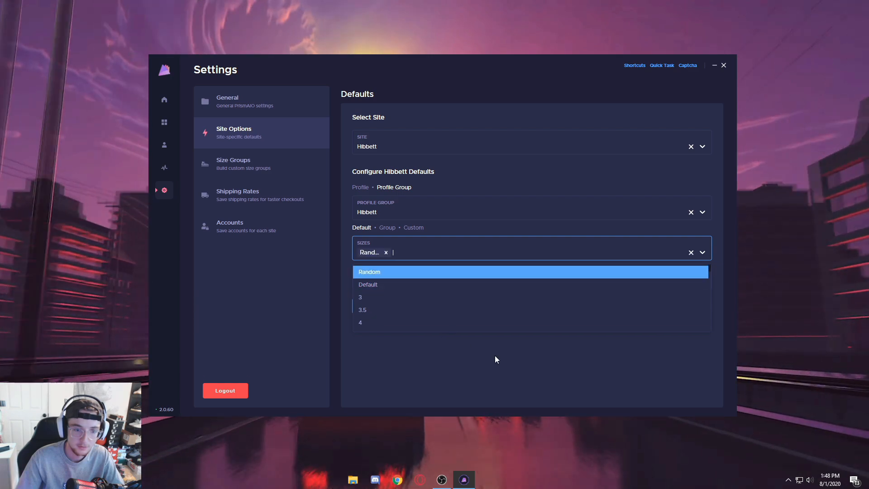
{"action": "left_click", "coordinate": [495, 355]}
{"action": "left_click", "coordinate": [396, 316]}
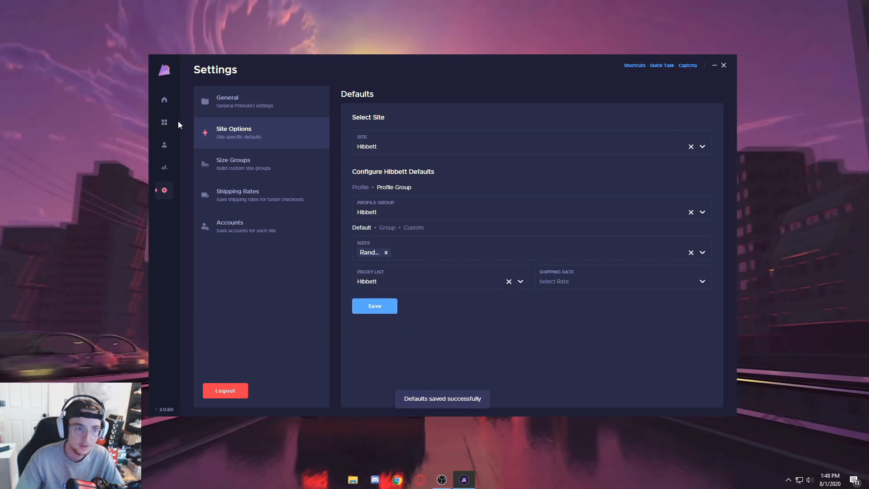
Start adding tasks to the Men's Zyon (Hibbett) group to check which defaults the form is filled with.
{"action": "left_click", "coordinate": [164, 121]}
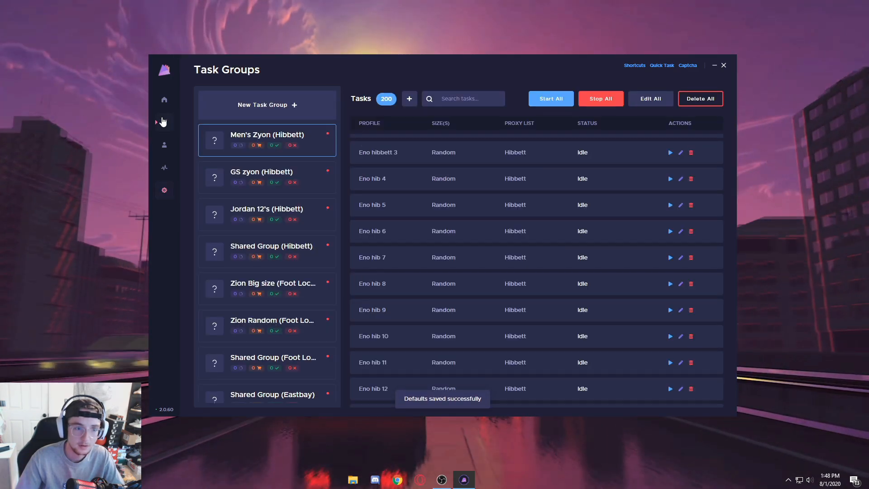
{"action": "left_click", "coordinate": [409, 100]}
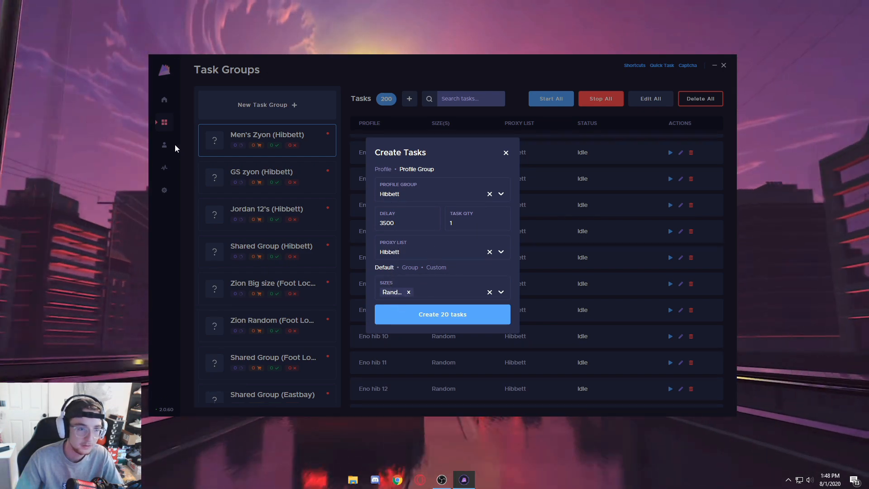
Go to the size group settings, look through the available sizes and close the list without choosing one.
{"action": "left_click", "coordinate": [164, 190]}
{"action": "left_click", "coordinate": [276, 166]}
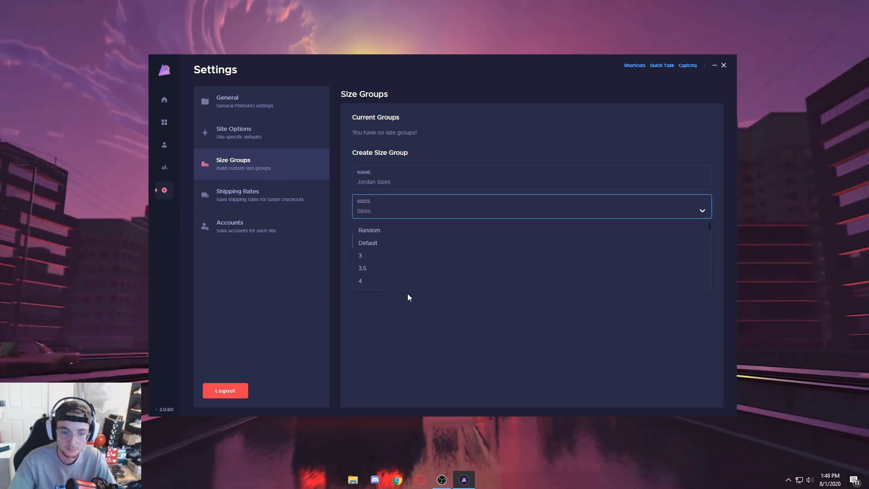
{"action": "scroll", "coordinate": [374, 258], "scroll_direction": "down", "scroll_amount": 1}
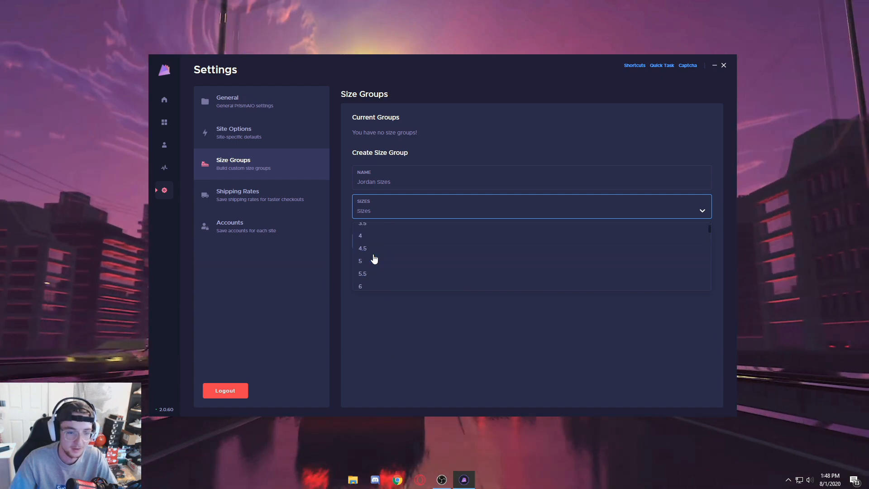
{"action": "left_click", "coordinate": [352, 341]}
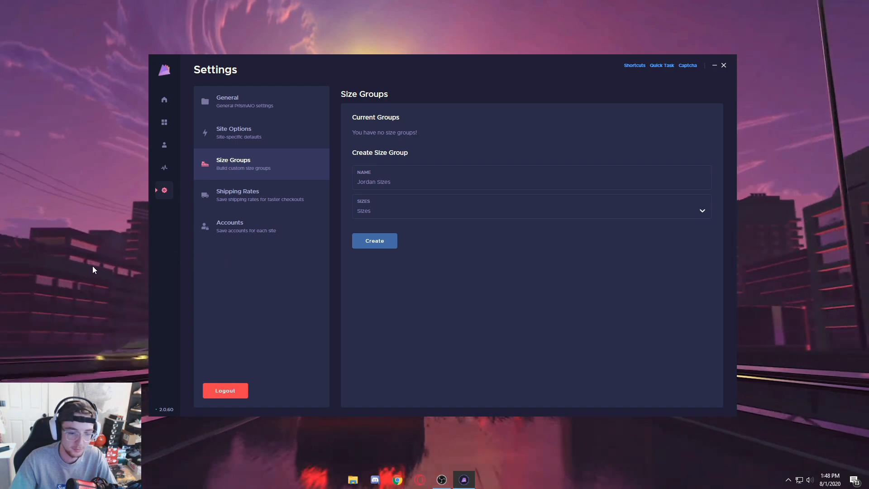
Name the new size group Big Sizes.
{"action": "left_click", "coordinate": [400, 185]}
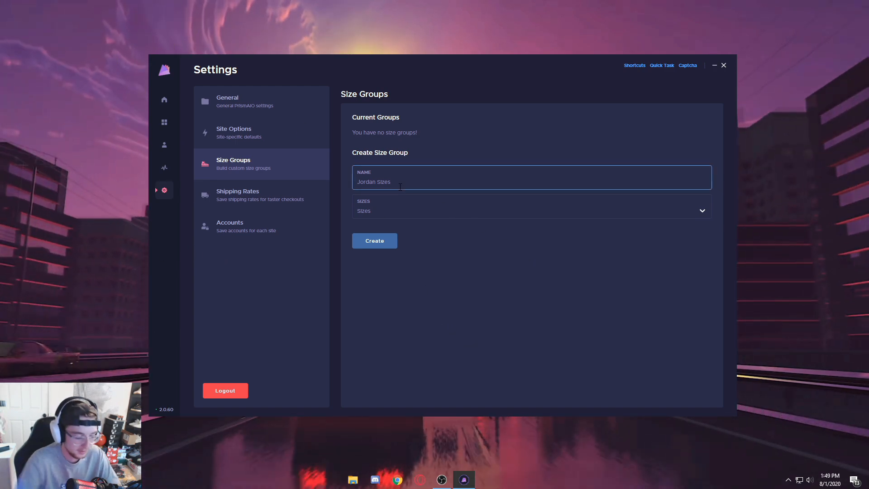
{"action": "type", "text": "Big"}
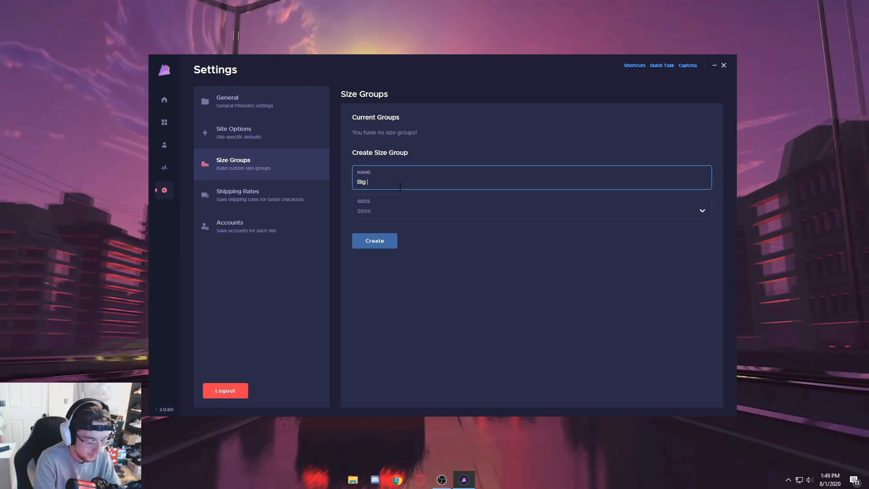
{"action": "type", "text": " Sizes"}
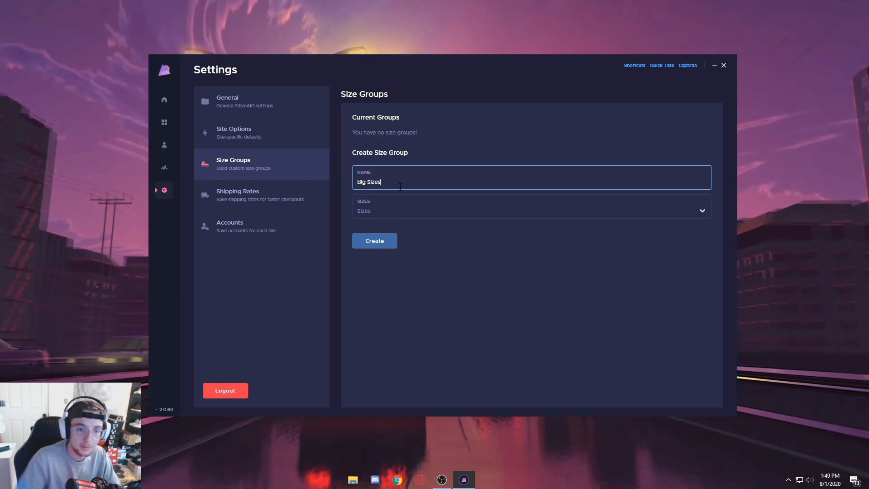
Add sizes 10, 10.5, 11, 11.5, 12, 12.5, 13 and 14 to the Big Sizes group and create it.
{"action": "left_click", "coordinate": [436, 213]}
{"action": "scroll", "coordinate": [400, 261], "scroll_direction": "down", "scroll_amount": 1}
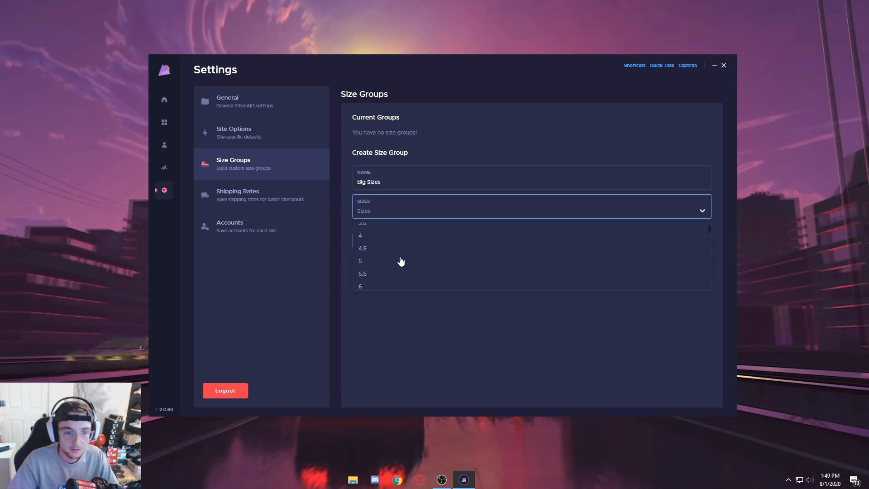
{"action": "left_click", "coordinate": [383, 252]}
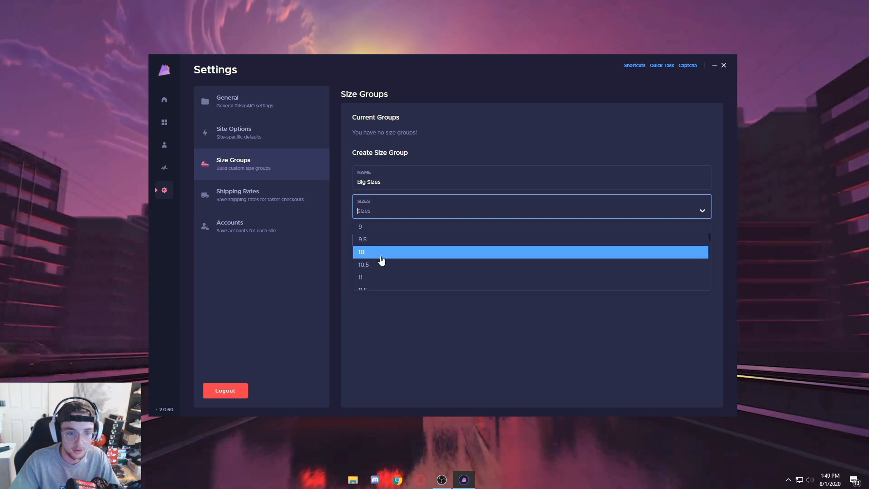
{"action": "left_click", "coordinate": [382, 266]}
{"action": "left_click", "coordinate": [384, 280]}
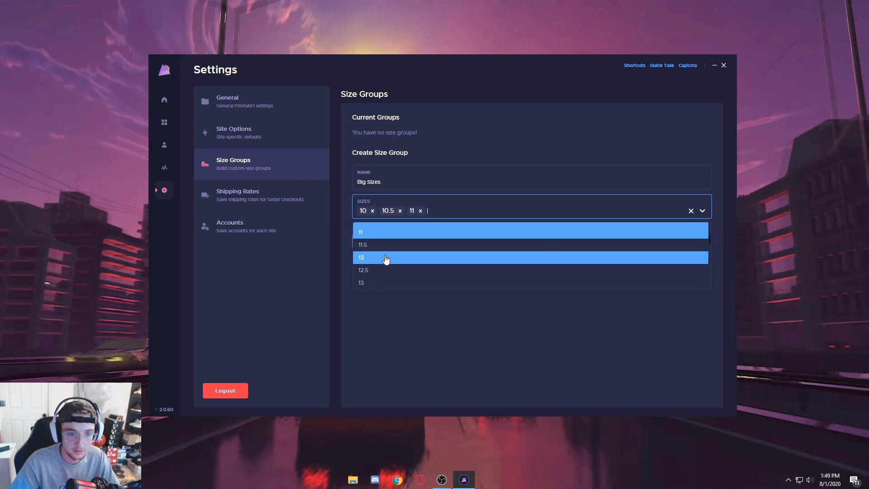
{"action": "left_click", "coordinate": [380, 259]}
{"action": "left_click", "coordinate": [375, 258]}
{"action": "left_click", "coordinate": [374, 271]}
{"action": "left_click", "coordinate": [394, 271]}
{"action": "scroll", "coordinate": [389, 270], "scroll_direction": "down", "scroll_amount": 1}
{"action": "left_click", "coordinate": [387, 264]}
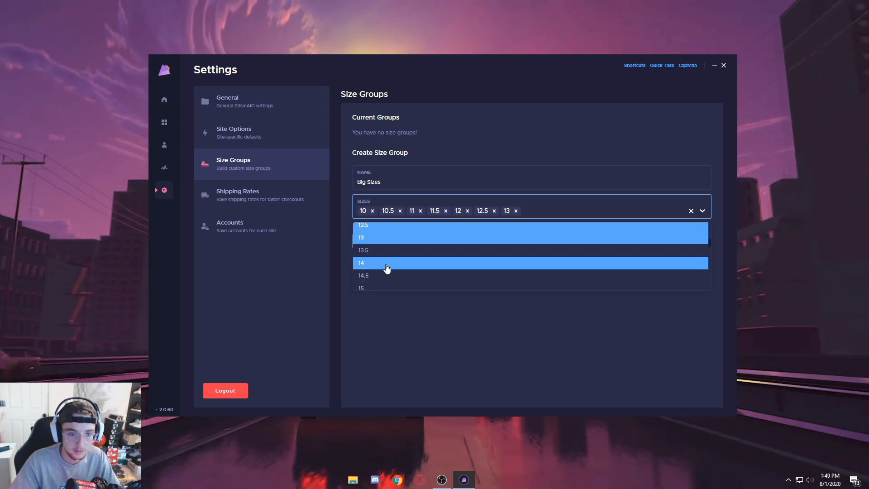
{"action": "left_click", "coordinate": [399, 354]}
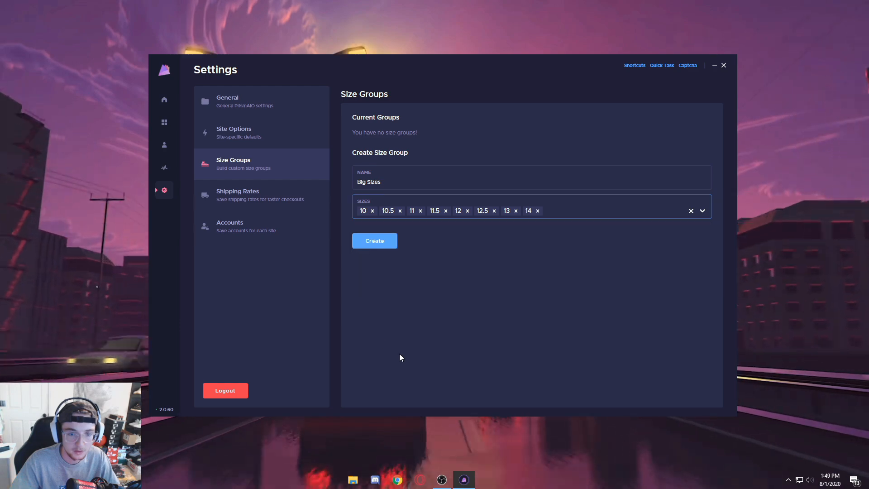
{"action": "left_click", "coordinate": [364, 243]}
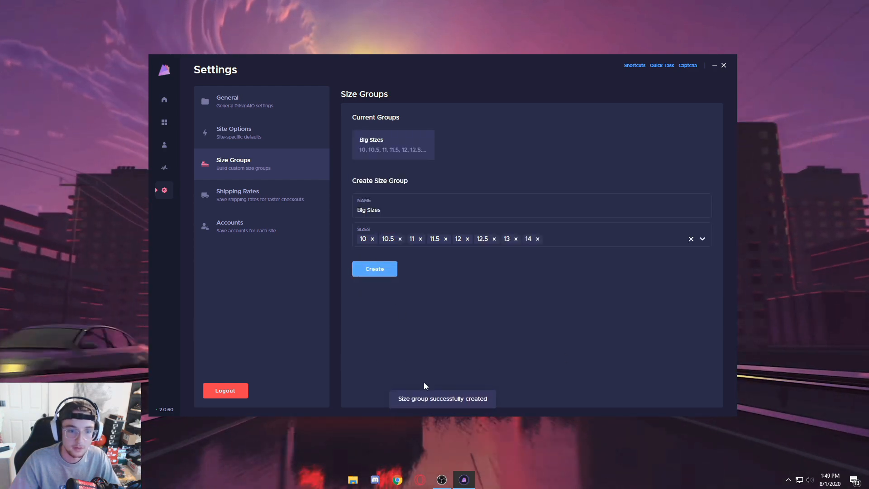
Create tasks in the Men's Zyon (Hibbett) group for the Hibbett profile group and proxy list, using the Big Sizes size group.
{"action": "left_click", "coordinate": [162, 122]}
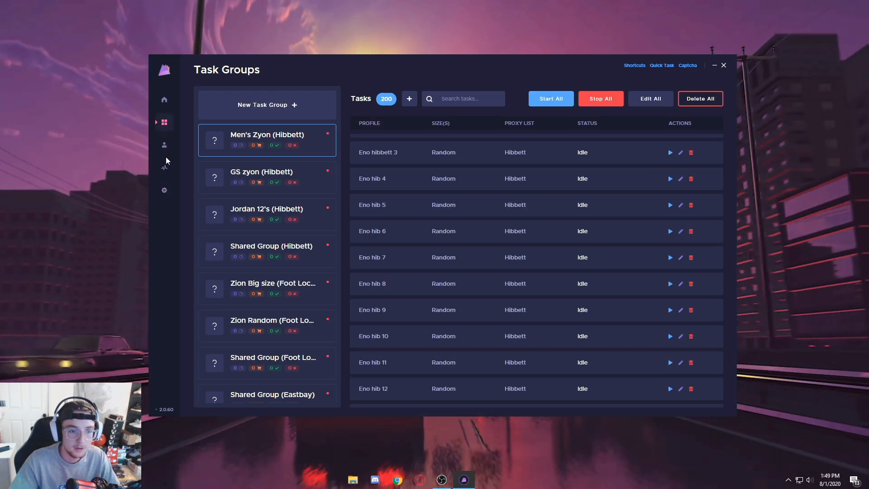
{"action": "left_click", "coordinate": [409, 100]}
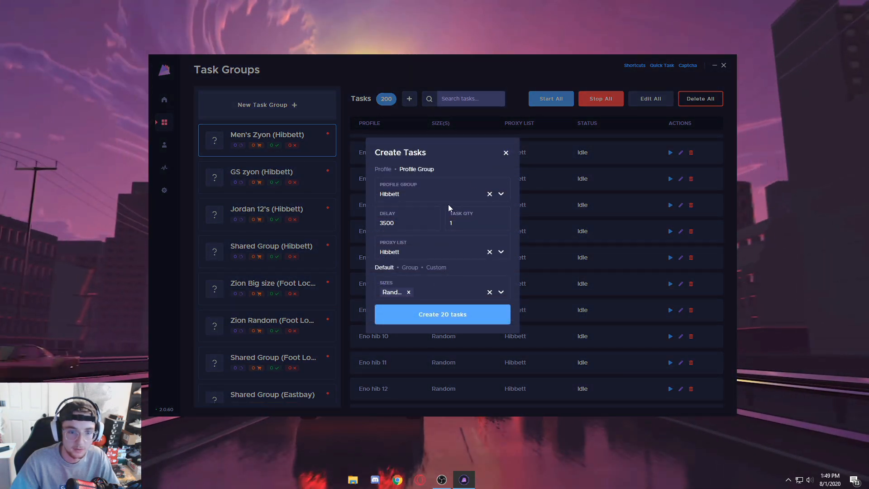
{"action": "left_click", "coordinate": [432, 267]}
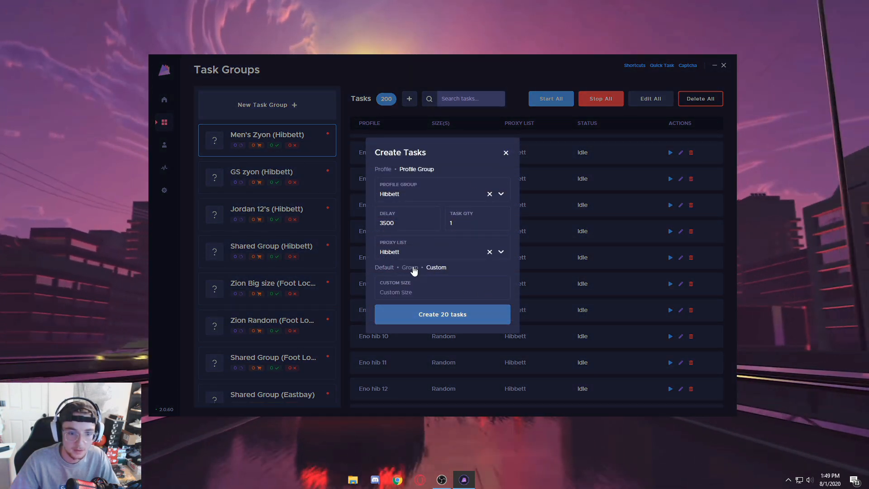
{"action": "left_click", "coordinate": [410, 268]}
{"action": "left_click", "coordinate": [435, 292]}
{"action": "left_click", "coordinate": [413, 312]}
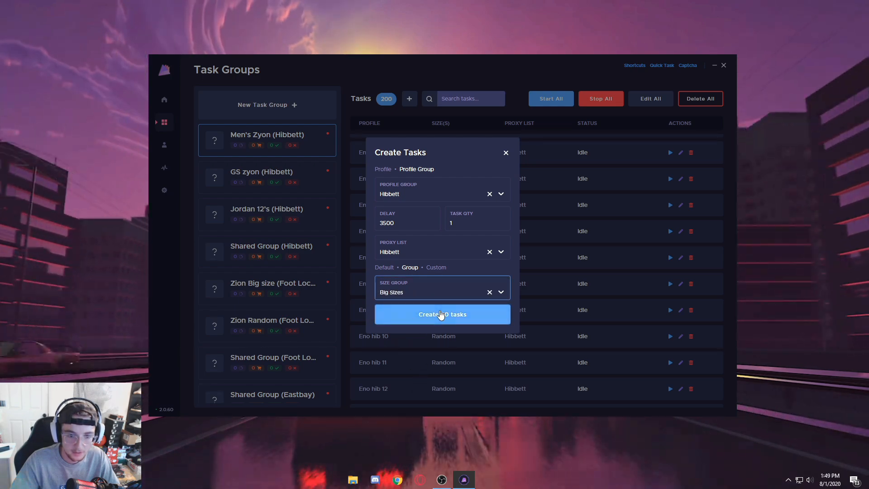
{"action": "left_click", "coordinate": [442, 314]}
Look through the Men's Zyon task list down to the newly created tasks to examine their sizes.
{"action": "scroll", "coordinate": [642, 145], "scroll_direction": "down", "scroll_amount": 5}
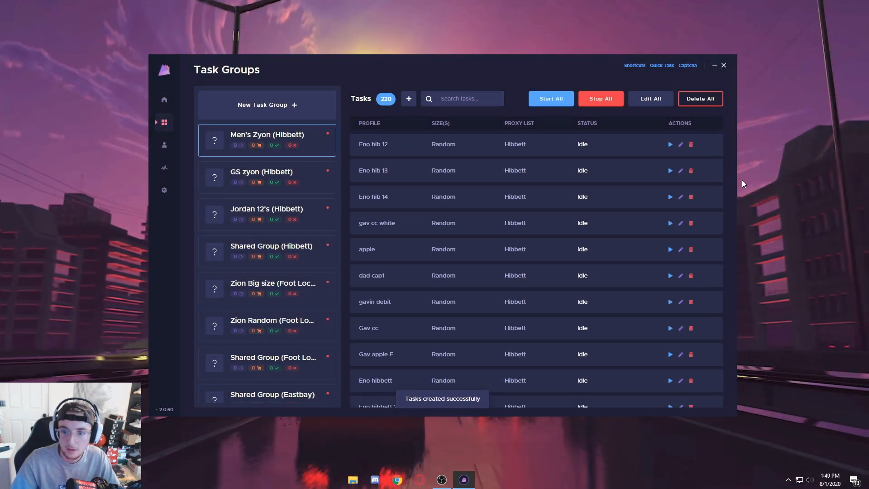
{"action": "scroll", "coordinate": [721, 370], "scroll_direction": "down", "scroll_amount": 8}
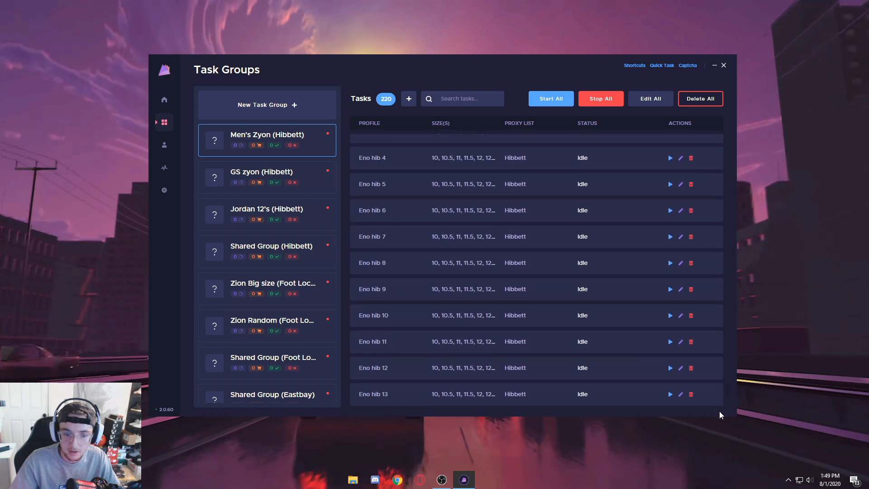
{"action": "scroll", "coordinate": [720, 414], "scroll_direction": "down", "scroll_amount": 4}
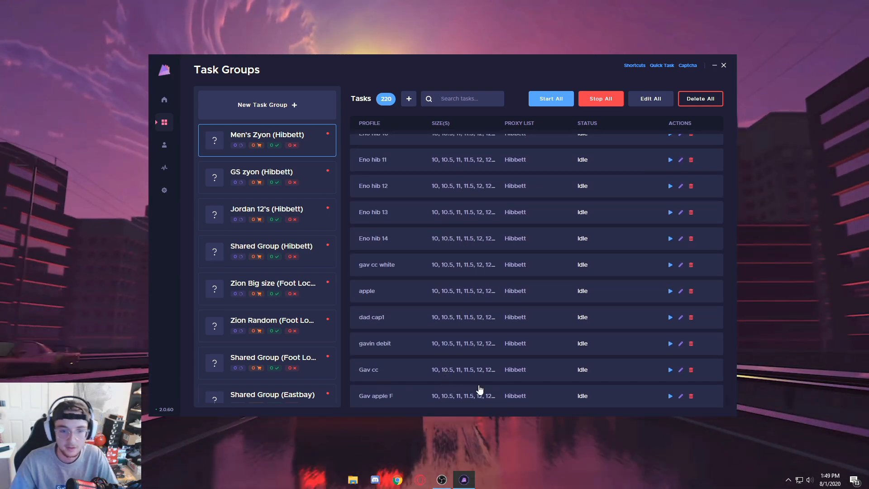
Open the shipping rates settings and examine the fields for creating a rate, leaving without creating one.
{"action": "left_click", "coordinate": [164, 191]}
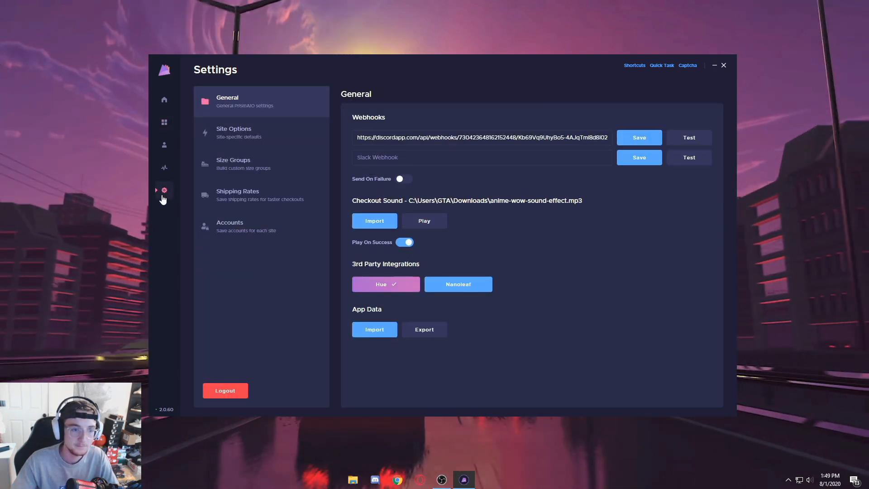
{"action": "left_click", "coordinate": [279, 135]}
{"action": "left_click", "coordinate": [285, 174]}
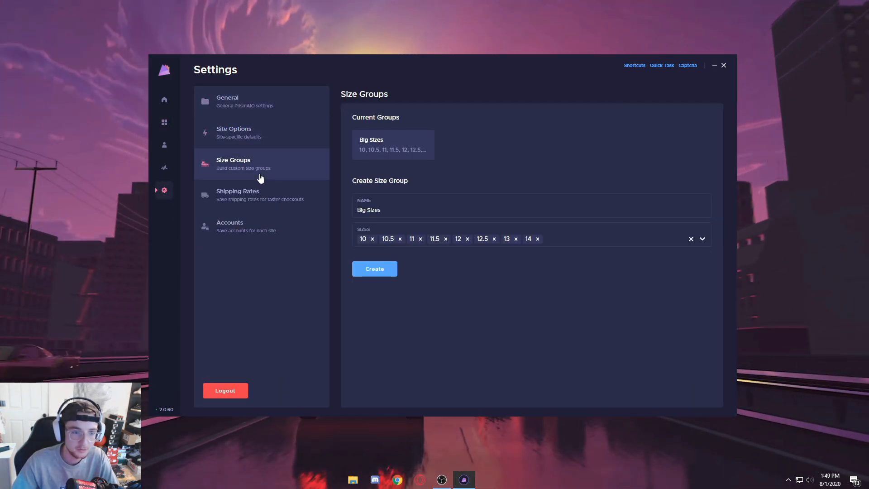
{"action": "left_click", "coordinate": [283, 196]}
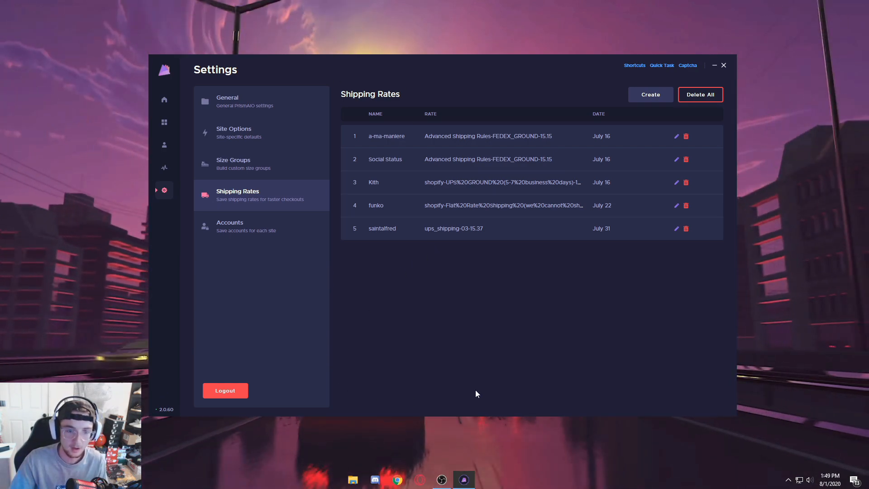
{"action": "left_click", "coordinate": [647, 94]}
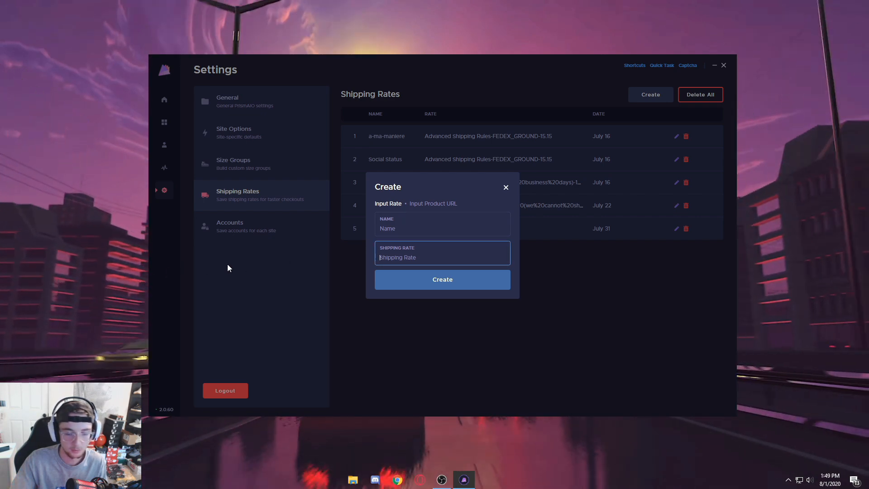
{"action": "left_click", "coordinate": [364, 346]}
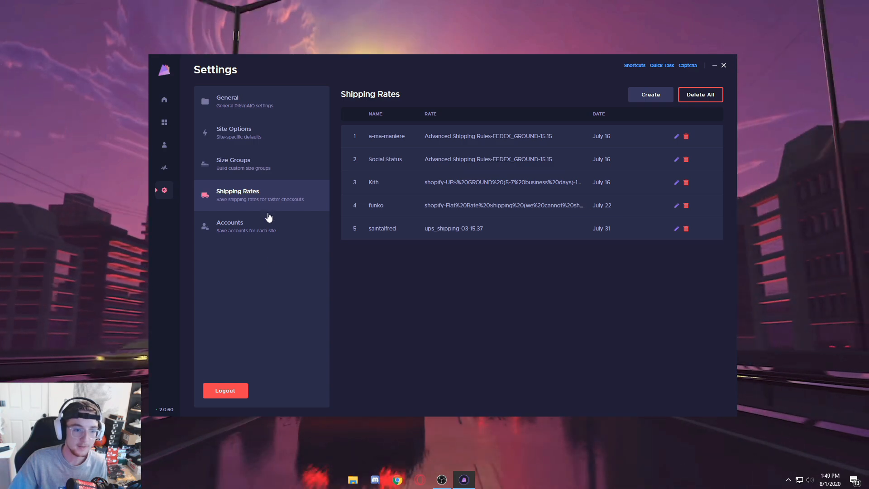
Open the saved site accounts in the settings and look through the sites available for filtering them.
{"action": "left_click", "coordinate": [255, 240]}
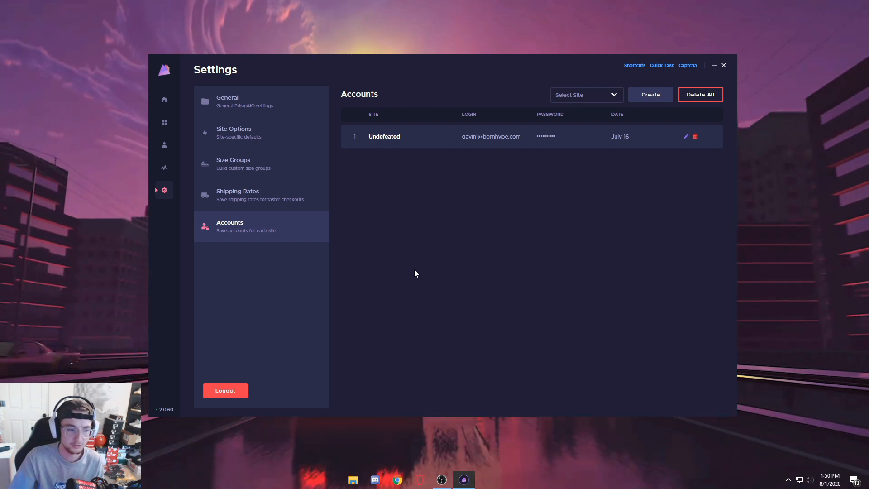
{"action": "left_click", "coordinate": [590, 96]}
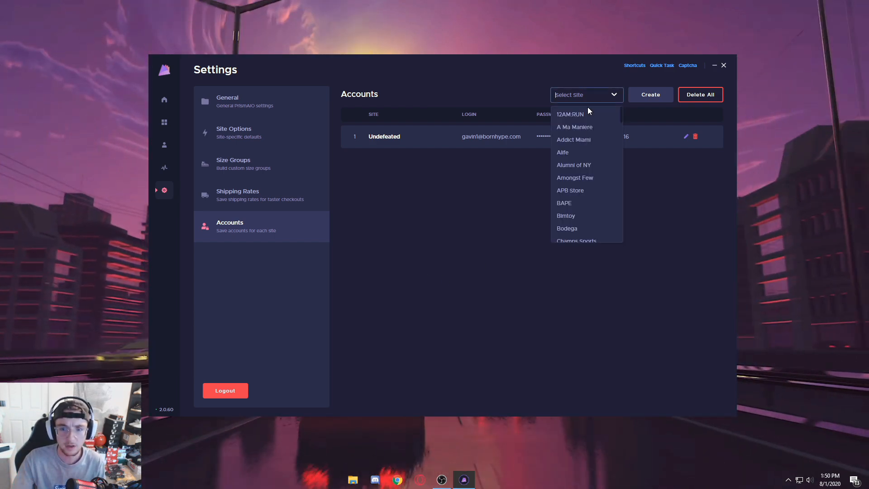
{"action": "scroll", "coordinate": [581, 181], "scroll_direction": "down", "scroll_amount": 5}
{"action": "left_click", "coordinate": [579, 293]}
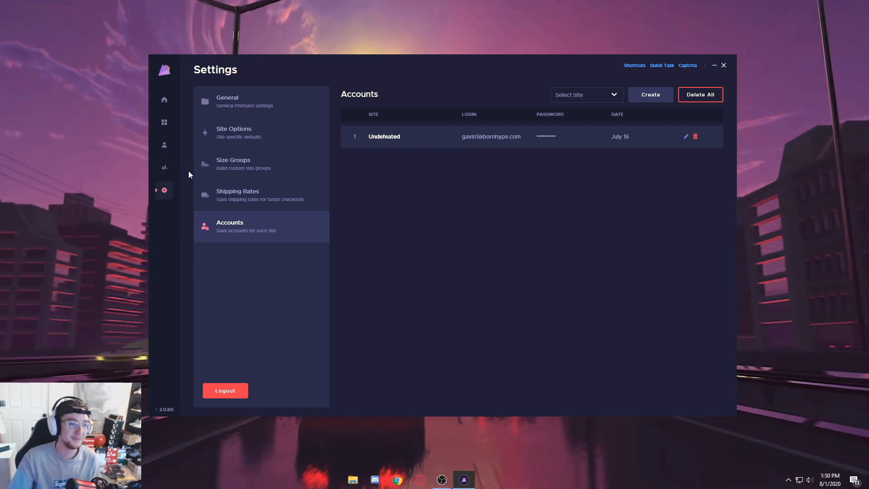
Start a new task group and look through the full list of supported default sites, leaving without creating the group.
{"action": "left_click", "coordinate": [165, 122]}
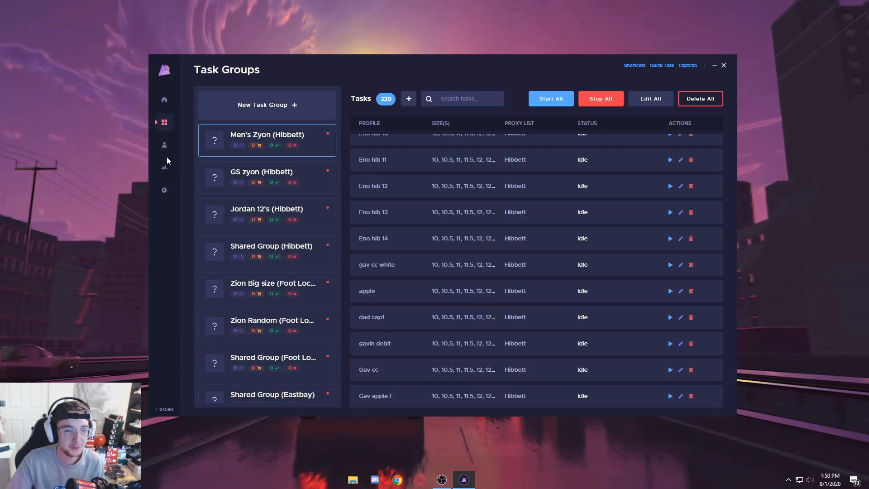
{"action": "left_click", "coordinate": [163, 101]}
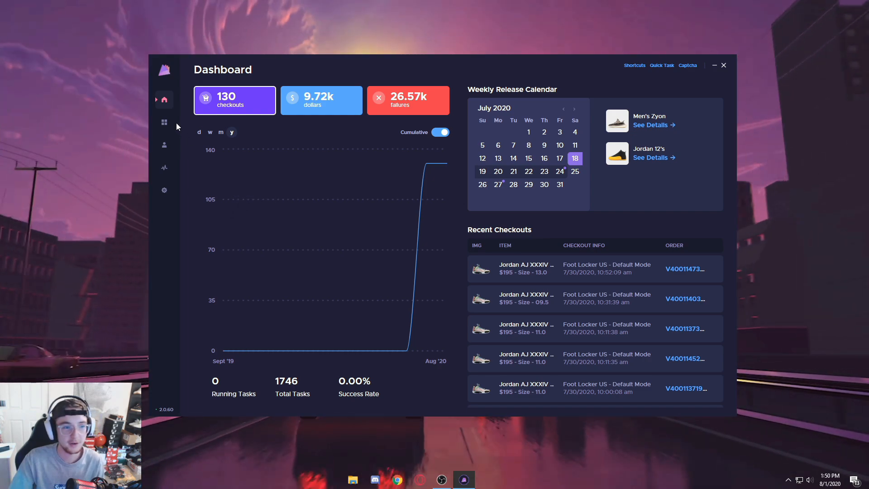
{"action": "left_click", "coordinate": [165, 123]}
{"action": "left_click", "coordinate": [284, 116]}
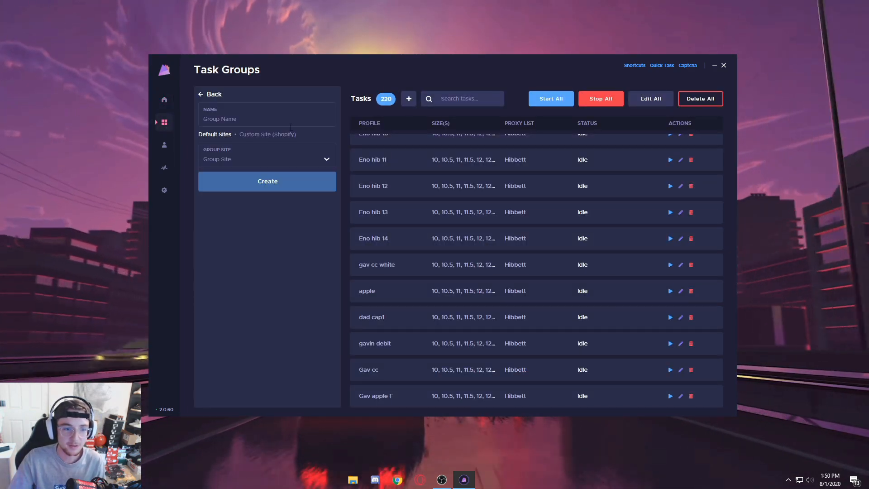
{"action": "left_click", "coordinate": [305, 154]}
{"action": "scroll", "coordinate": [295, 253], "scroll_direction": "down", "scroll_amount": 4}
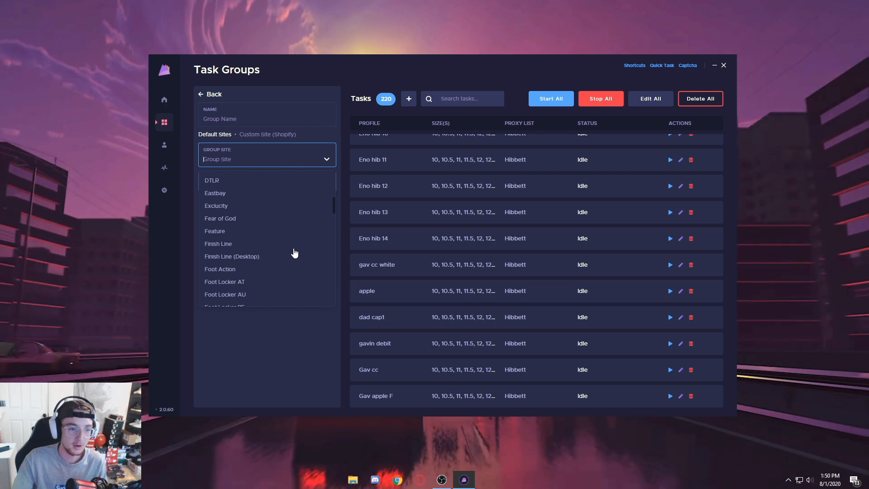
{"action": "scroll", "coordinate": [294, 246], "scroll_direction": "up", "scroll_amount": 5}
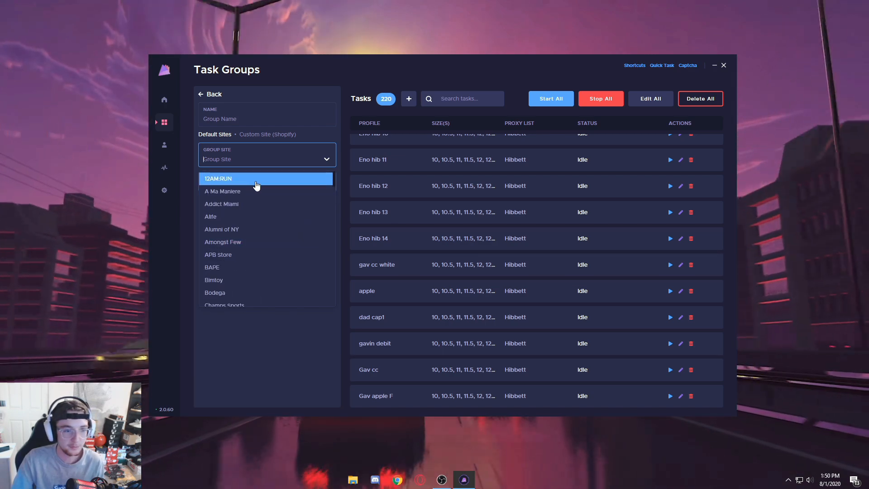
{"action": "scroll", "coordinate": [264, 185], "scroll_direction": "down", "scroll_amount": 2}
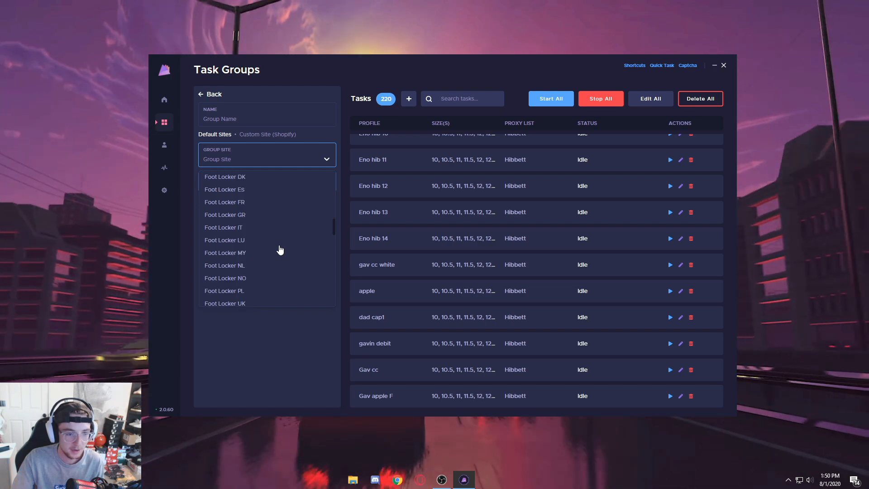
{"action": "scroll", "coordinate": [279, 250], "scroll_direction": "down", "scroll_amount": 3}
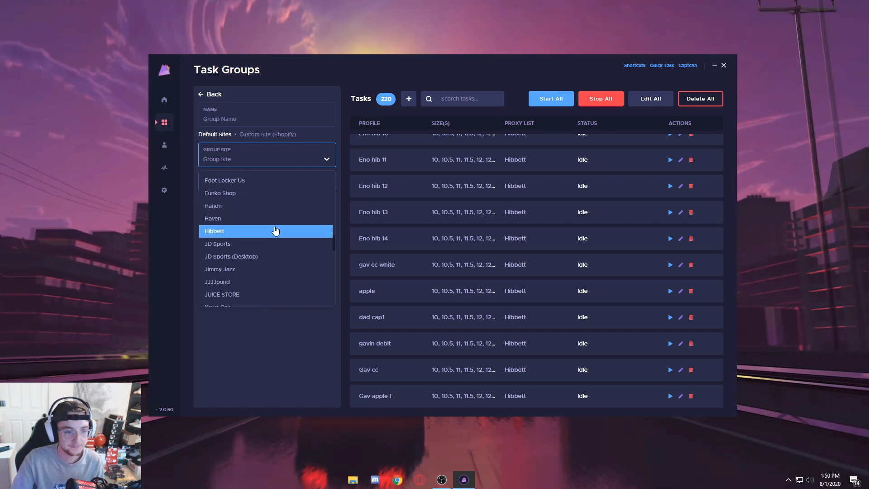
{"action": "scroll", "coordinate": [277, 236], "scroll_direction": "down", "scroll_amount": 2}
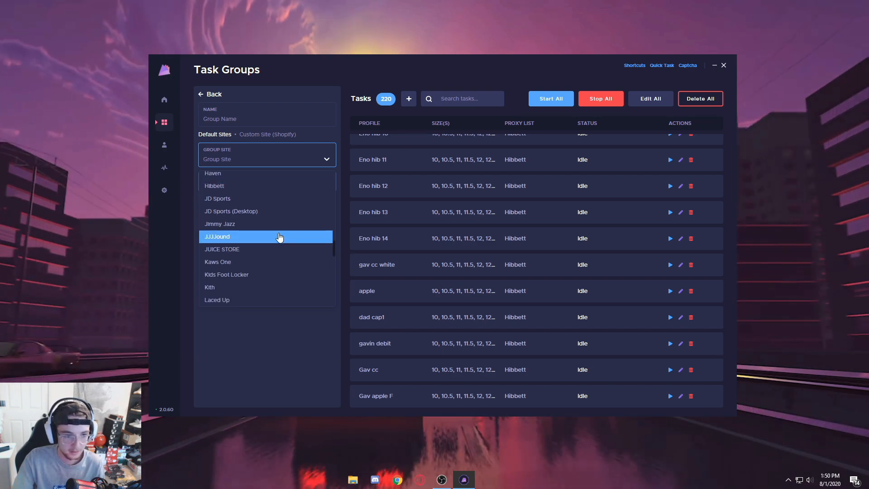
{"action": "scroll", "coordinate": [276, 244], "scroll_direction": "down", "scroll_amount": 3}
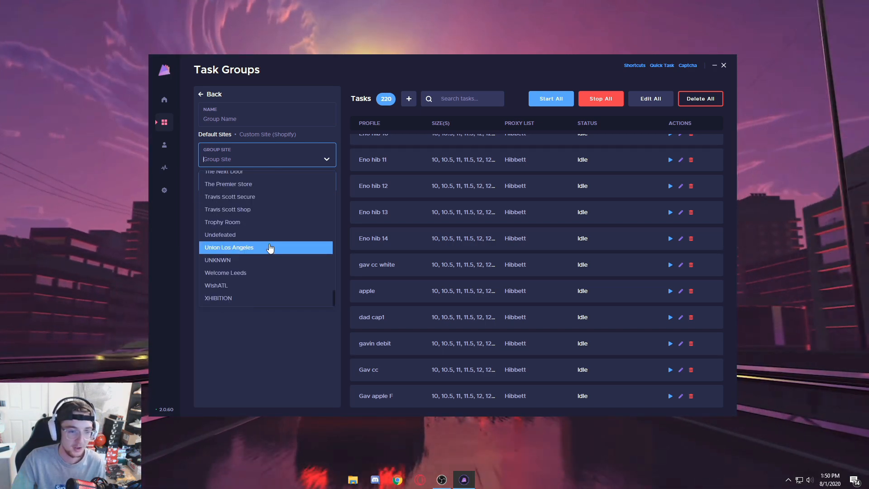
{"action": "left_click", "coordinate": [296, 379]}
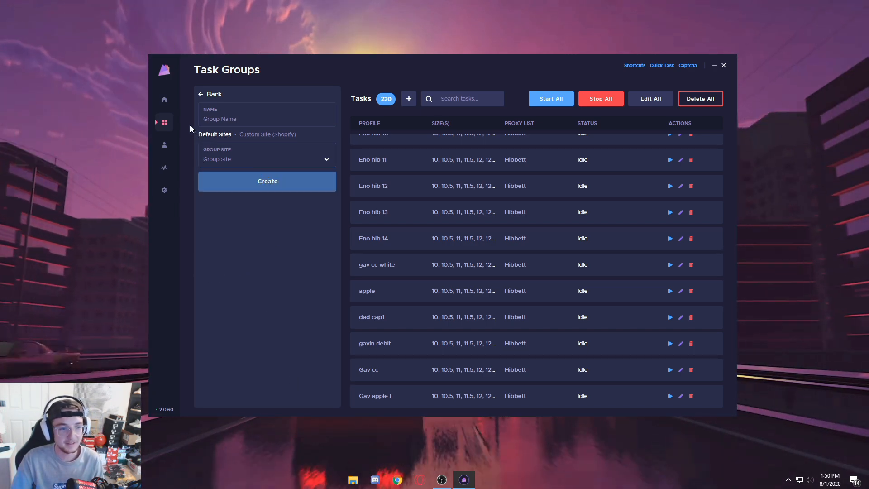
{"action": "left_click", "coordinate": [164, 100]}
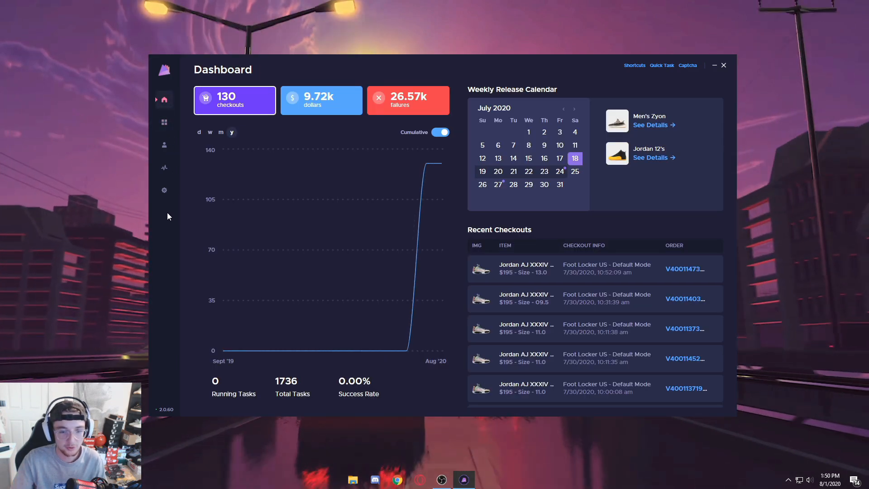
{"action": "mouse_move", "coordinate": [326, 315]}
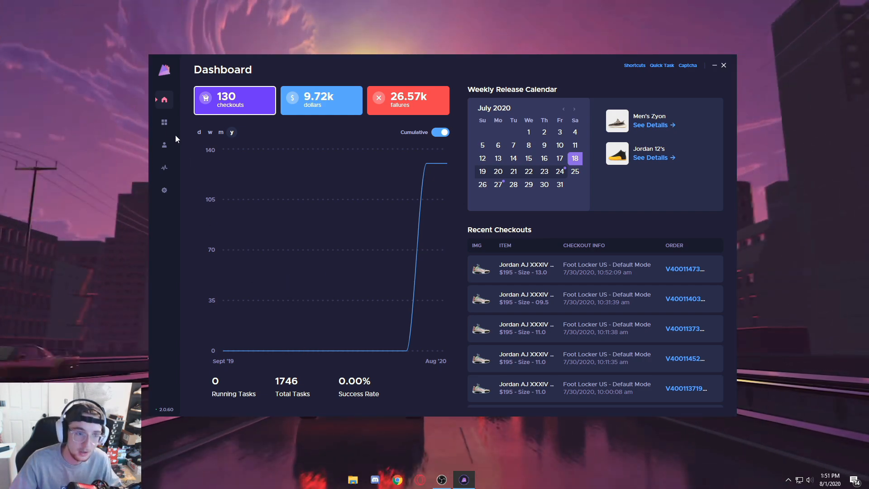
{"action": "left_click", "coordinate": [165, 123]}
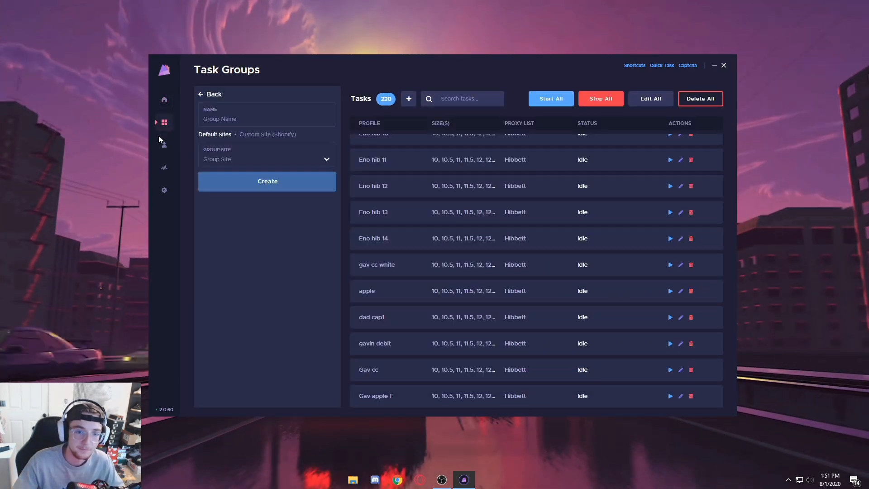
{"action": "left_click", "coordinate": [211, 94]}
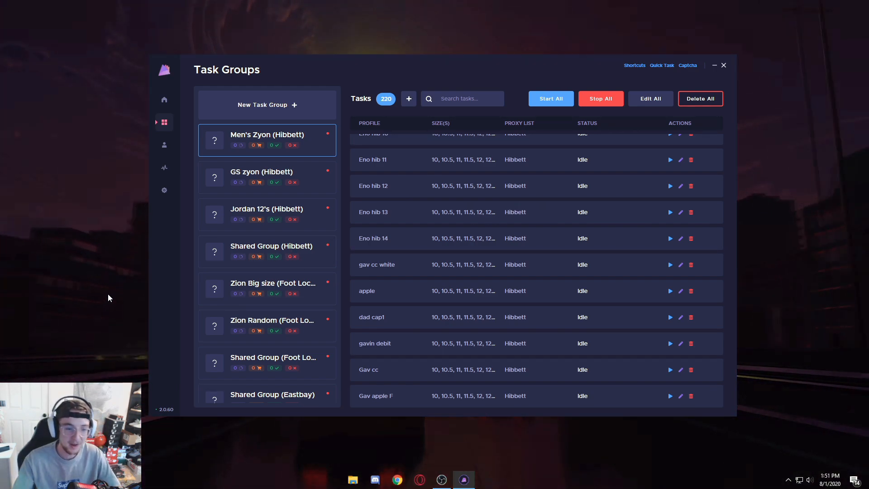
{"action": "scroll", "coordinate": [271, 312], "scroll_direction": "down", "scroll_amount": 4}
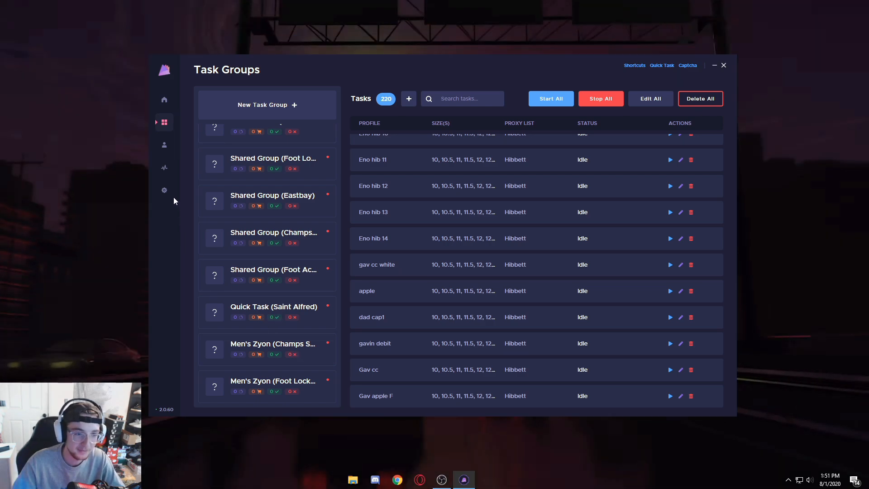
{"action": "left_click", "coordinate": [164, 190]}
{"action": "left_click", "coordinate": [165, 100]}
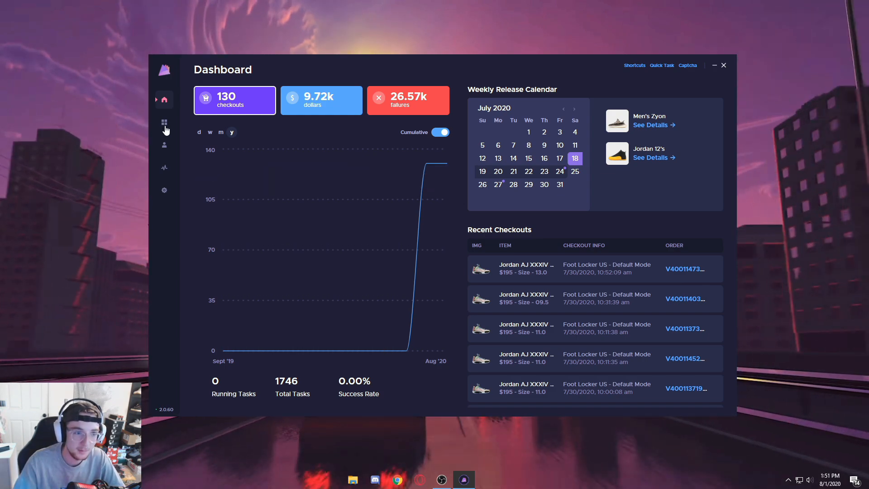
{"action": "left_click", "coordinate": [165, 126]}
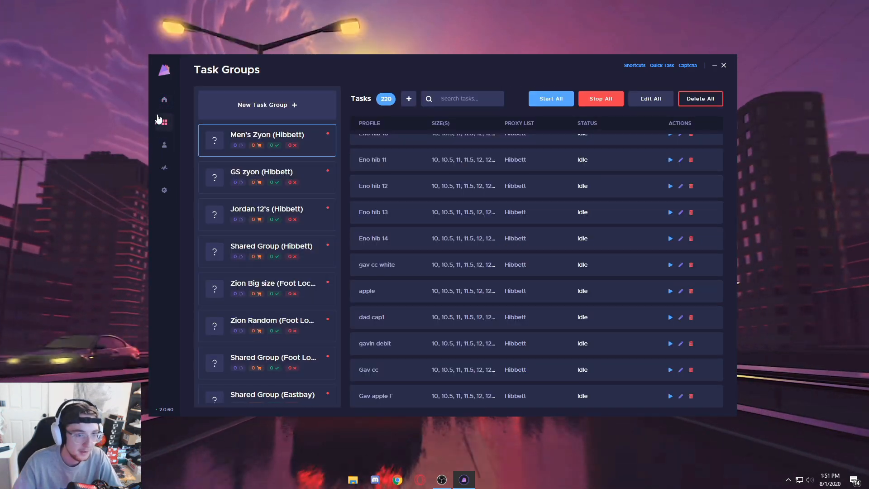
{"action": "left_click", "coordinate": [165, 99]}
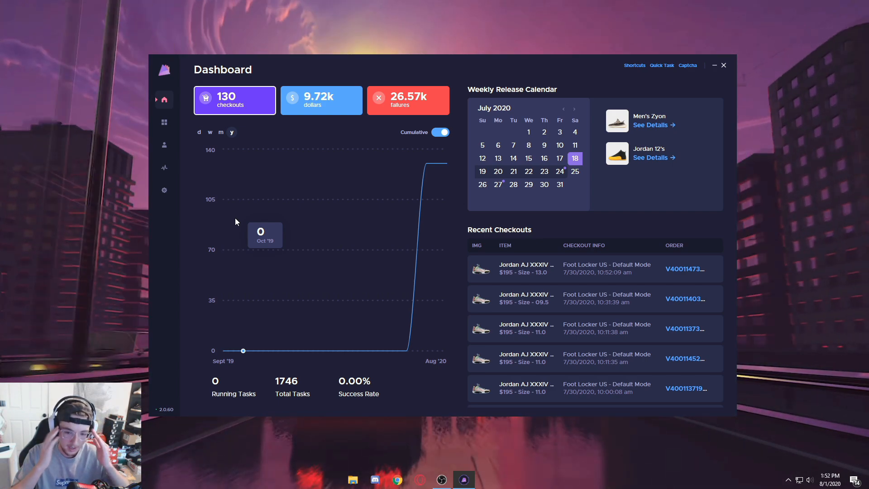
{"action": "left_click", "coordinate": [163, 120]}
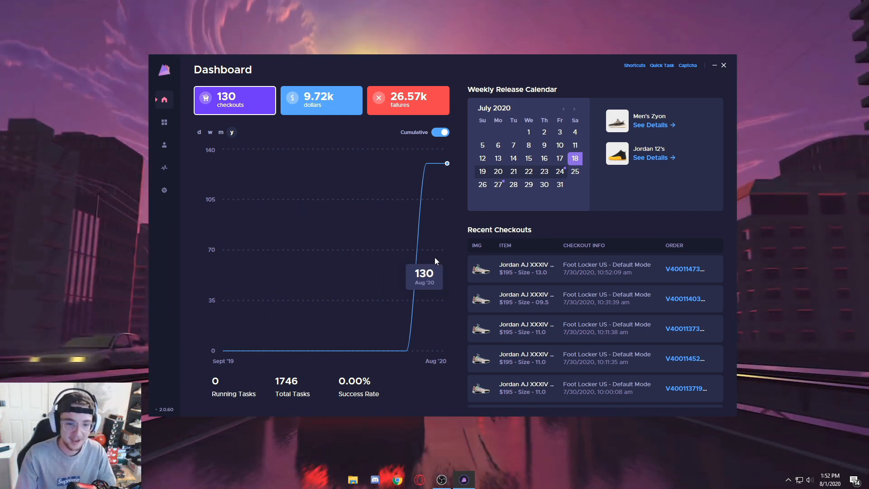
{"action": "left_click", "coordinate": [164, 122]}
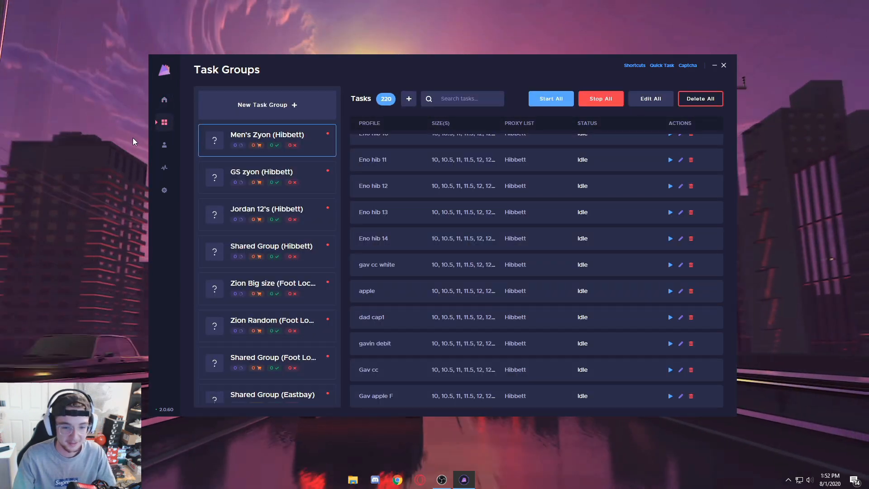
{"action": "left_click", "coordinate": [164, 100]}
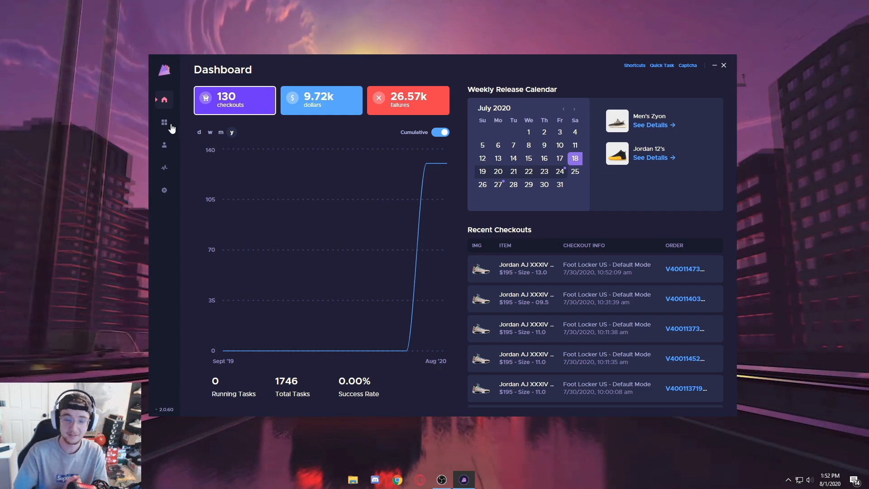
{"action": "left_click", "coordinate": [165, 123]}
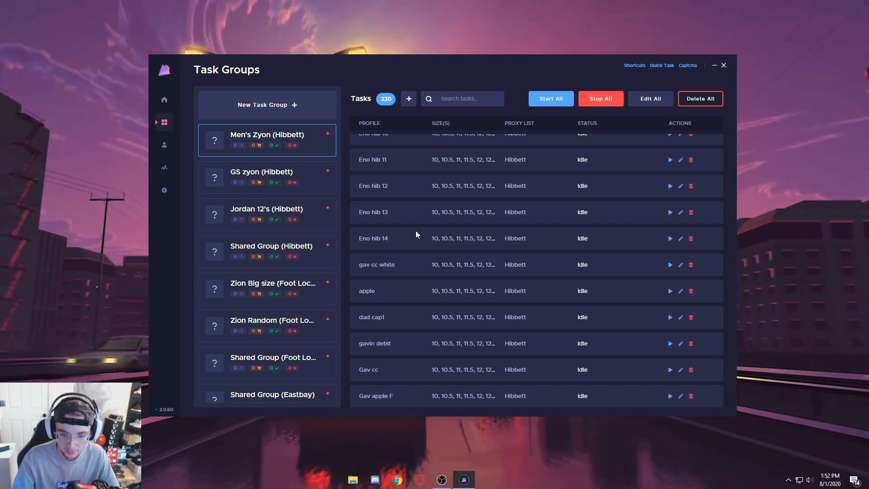
{"action": "scroll", "coordinate": [286, 333], "scroll_direction": "down", "scroll_amount": 5}
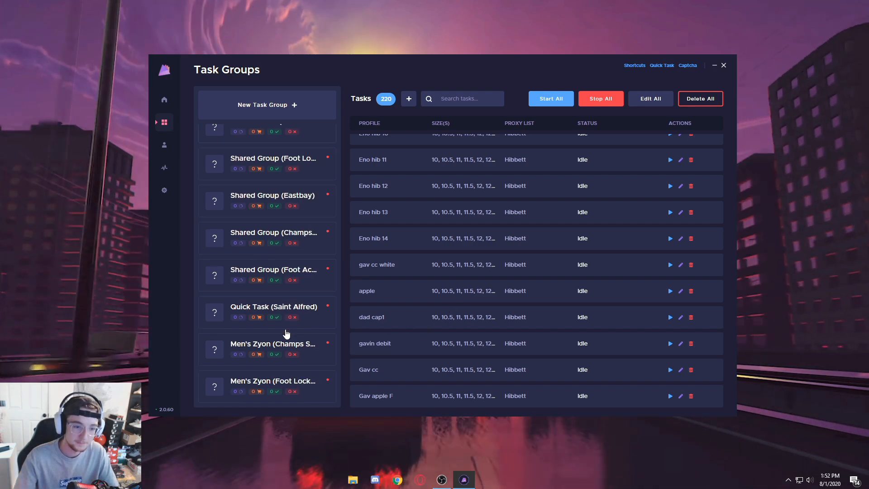